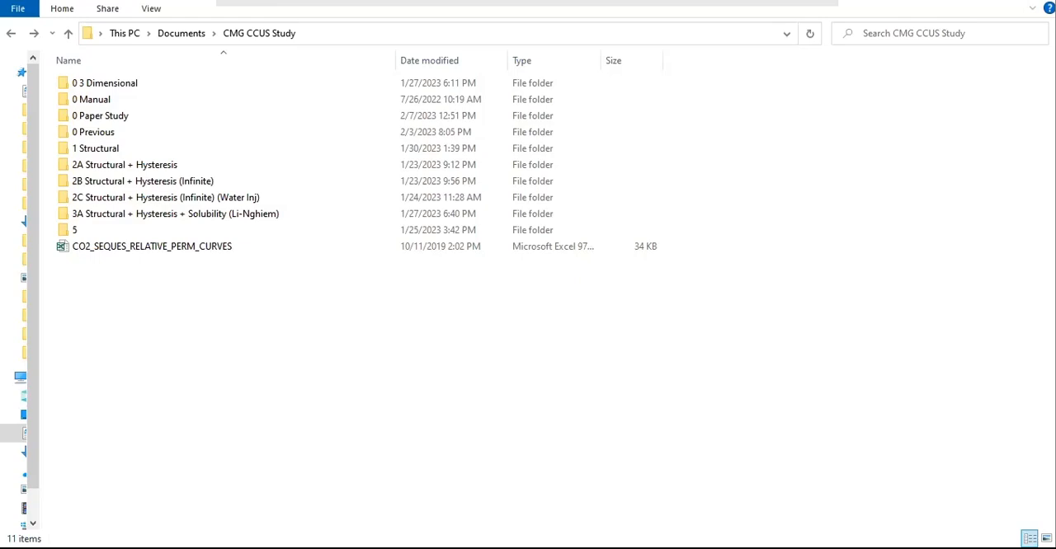
Step: Duplicate the folder "3A Structural + Hysteresis + Solubility (Li-Nghiem)" within CMG CCUS Study
{"action": "left_click", "coordinate": [235, 217]}
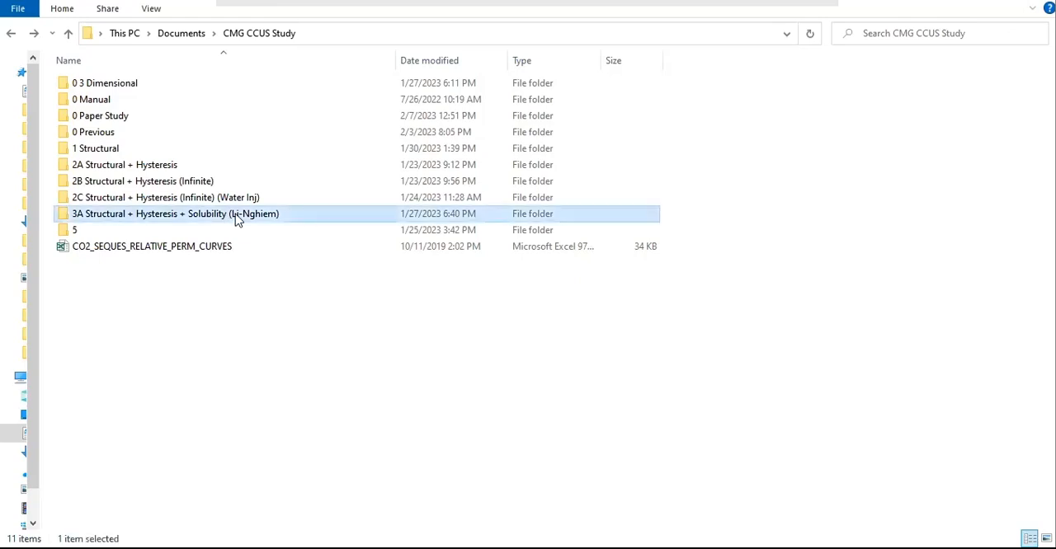
{"action": "right_click", "coordinate": [245, 346]}
{"action": "left_click", "coordinate": [283, 230]}
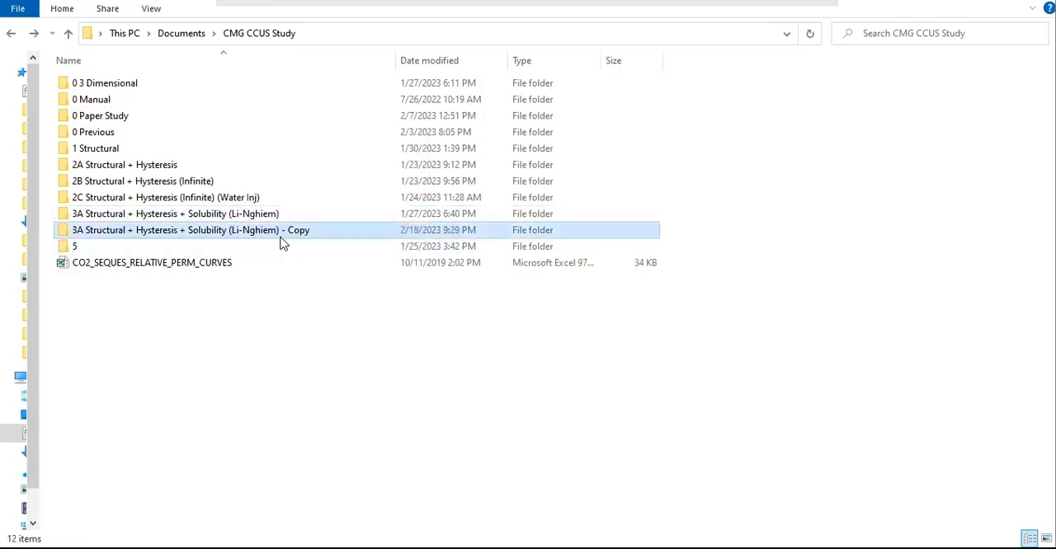
Step: Rename the copied folder as "3B Structural + Hysteresis + Solubility (Harvey)"
{"action": "right_click", "coordinate": [226, 232]}
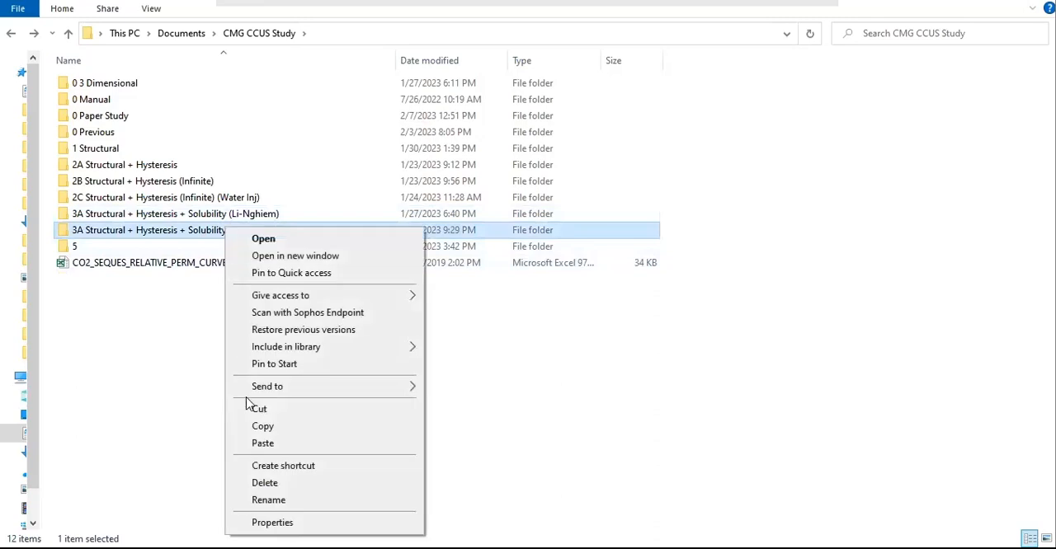
{"action": "left_click", "coordinate": [268, 500]}
{"action": "key", "text": "Home"}
{"action": "key", "text": "Delete"}
{"action": "type", "text": "B"}
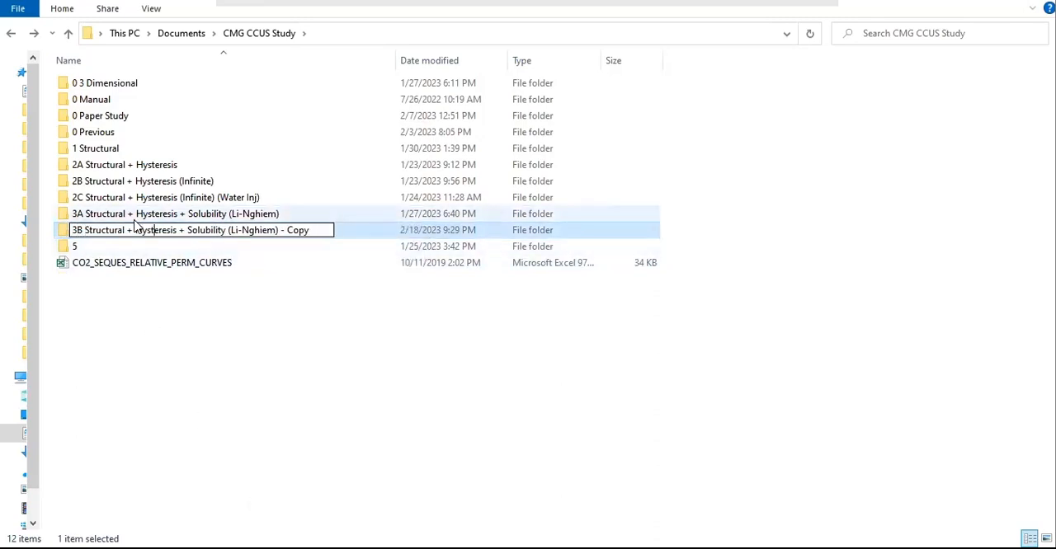
{"action": "key", "text": "shift+Right"}
{"action": "key", "text": "shift+Right"}
{"action": "key", "text": "shift+Right"}
{"action": "key", "text": "shift+Right"}
{"action": "key", "text": "shift+Right"}
{"action": "key", "text": "shift+Right"}
{"action": "key", "text": "shift+Right"}
{"action": "key", "text": "shift+Right"}
{"action": "key", "text": "shift+Right"}
{"action": "key", "text": "shift+Right"}
{"action": "key", "text": "shift+Right"}
{"action": "key", "text": "shift+Right"}
{"action": "key", "text": "shift+Right"}
{"action": "key", "text": "shift+Right"}
{"action": "key", "text": "shift+Right"}
{"action": "key", "text": "shift+Right"}
{"action": "key", "text": "shift+Right"}
{"action": "key", "text": "shift+Right"}
{"action": "type", "text": "(Hare"}
{"action": "key", "text": "BackSpace"}
{"action": "type", "text": "ve"}
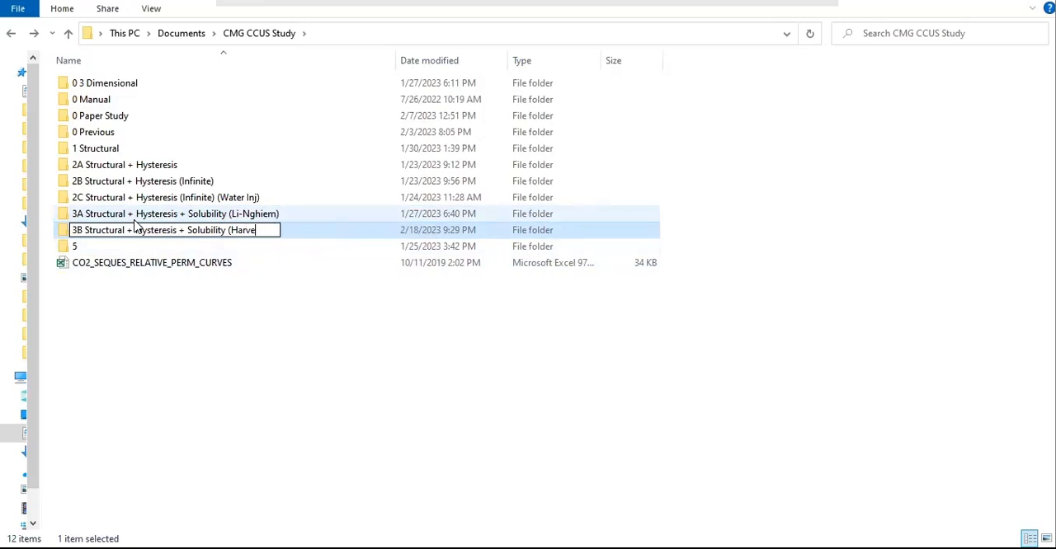
{"action": "type", "text": "y)"}
{"action": "key", "text": "Return"}
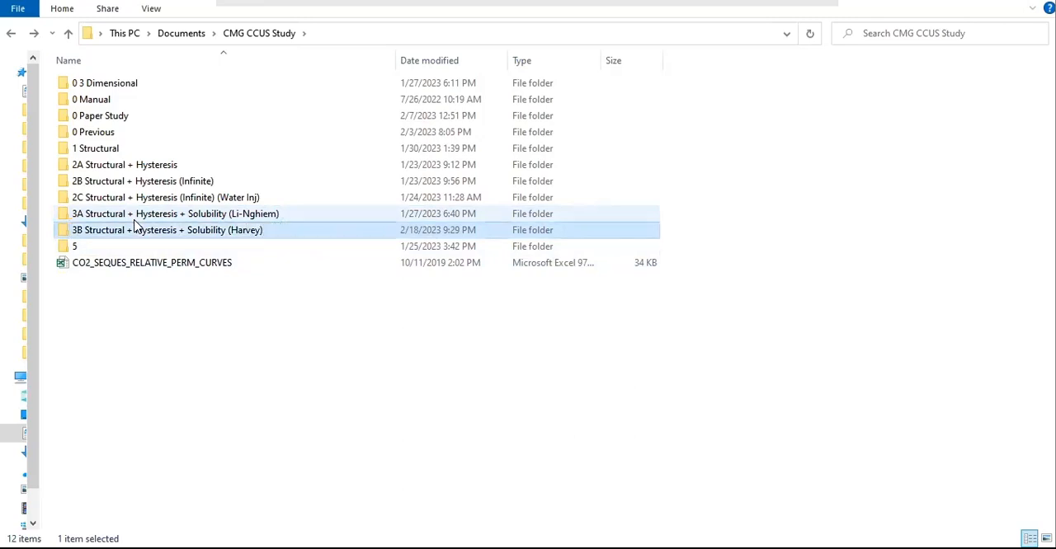
Step: Open the 3B Structural + Hysteresis + Solubility (Harvey) folder and delete the cmgjournal text document
{"action": "left_click", "coordinate": [193, 344]}
{"action": "left_click", "coordinate": [213, 237]}
{"action": "double_click", "coordinate": [213, 237]}
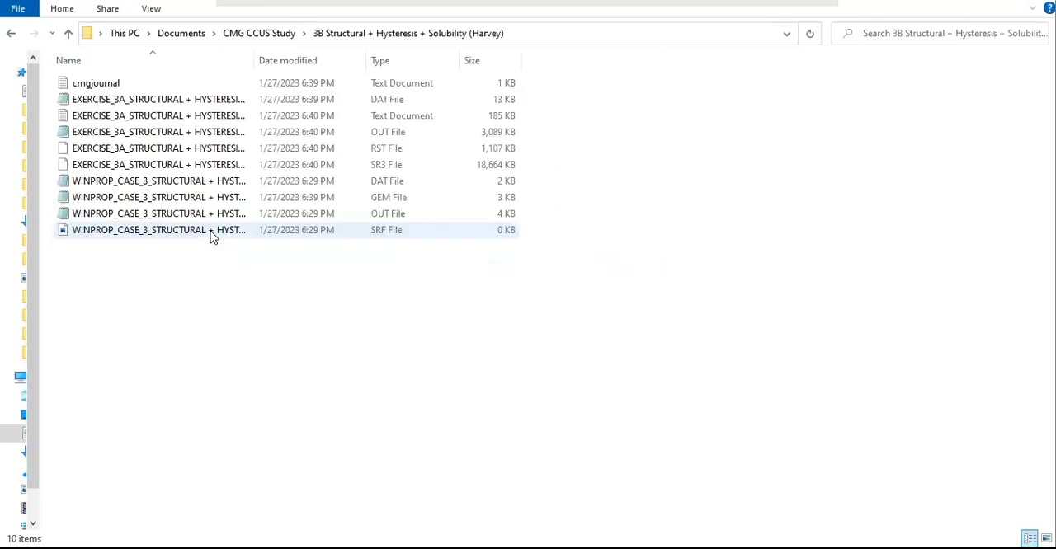
{"action": "left_click", "coordinate": [159, 85]}
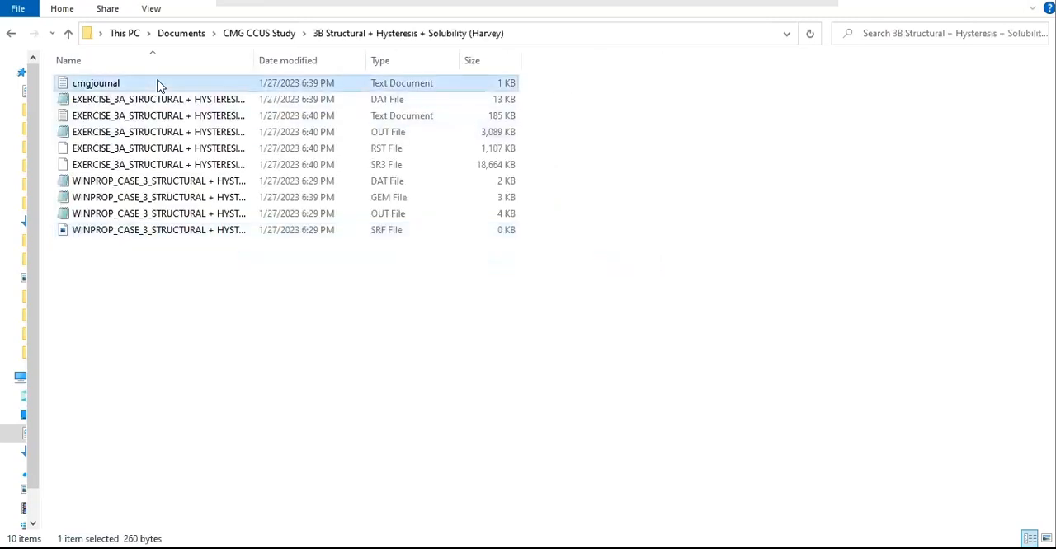
{"action": "key", "text": "Delete"}
Step: Widen the file name column and delete the EXERCISE_3A text, RST and SR3 files and the WINPROP_CASE_3 SRF file
{"action": "left_click_drag", "start_coordinate": [255, 61], "coordinate": [268, 61]}
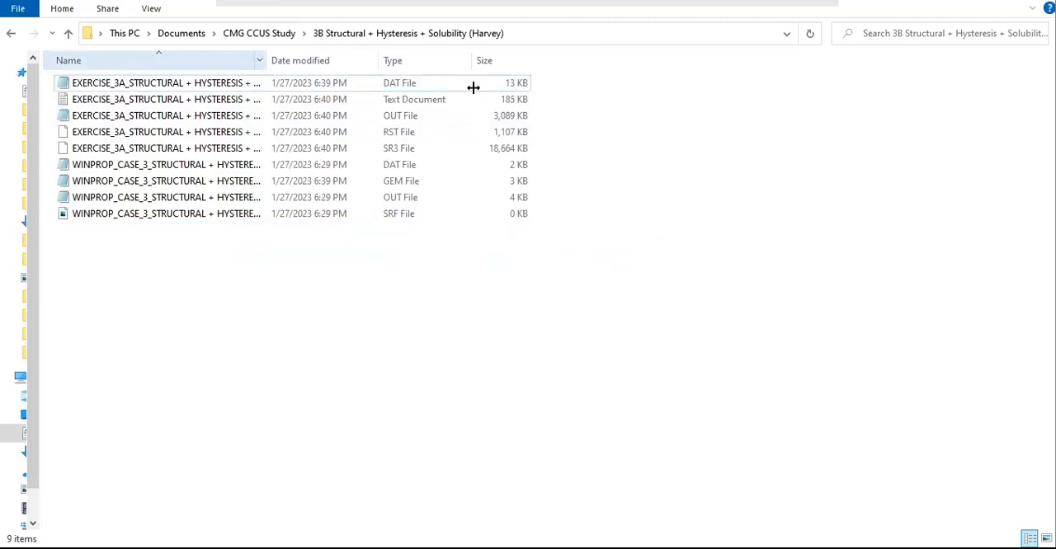
{"action": "left_click_drag", "start_coordinate": [473, 88], "coordinate": [472, 88]}
{"action": "left_click", "coordinate": [277, 102]}
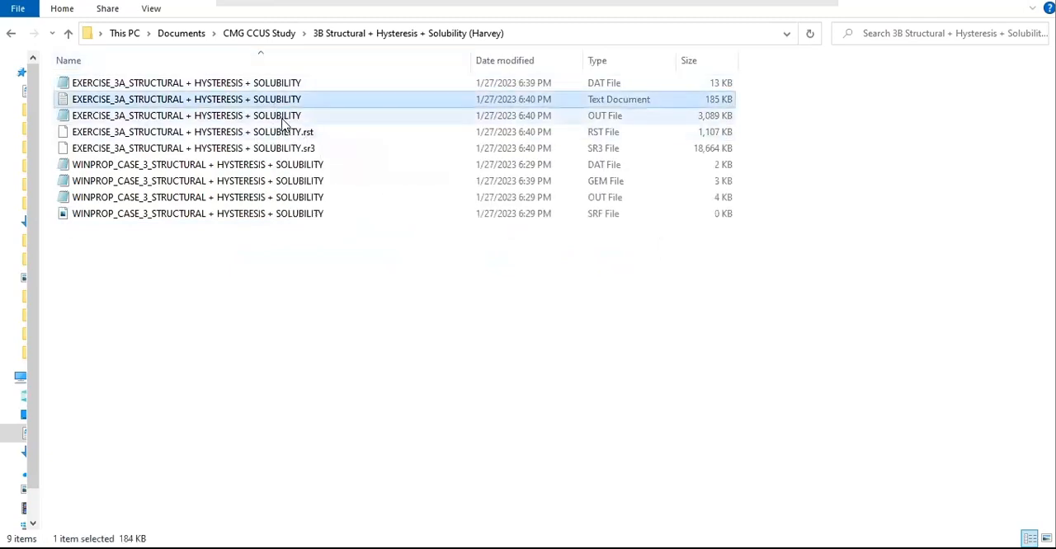
{"action": "left_click", "coordinate": [247, 133], "text": "ctrl"}
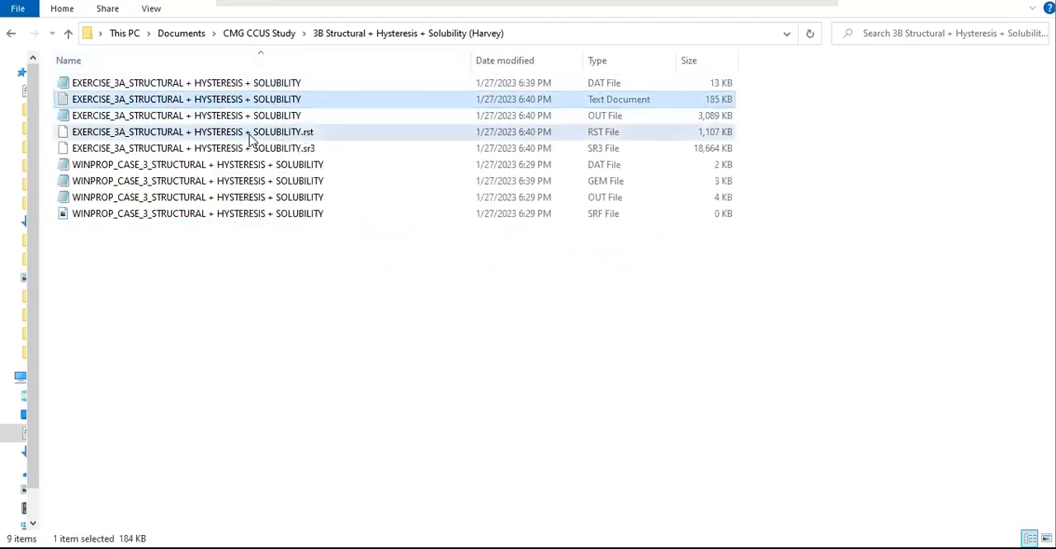
{"action": "left_click", "coordinate": [251, 150], "text": "ctrl"}
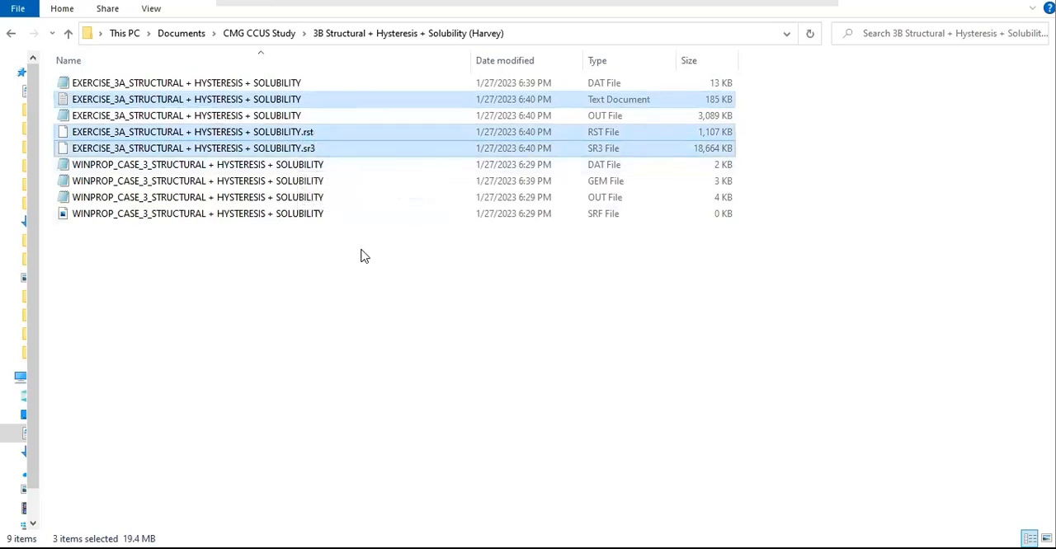
{"action": "left_click", "coordinate": [297, 216], "text": "ctrl"}
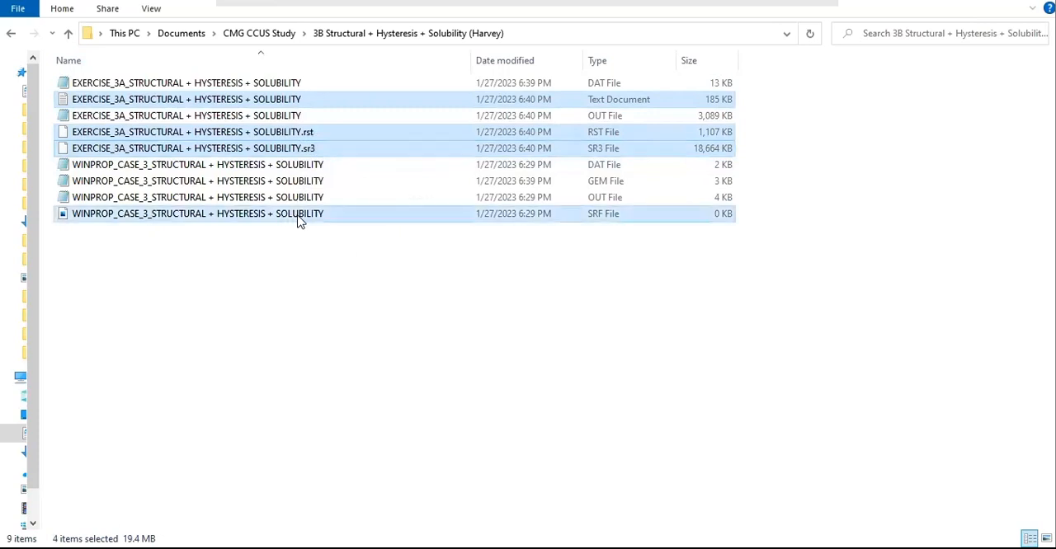
{"action": "key", "text": "Delete"}
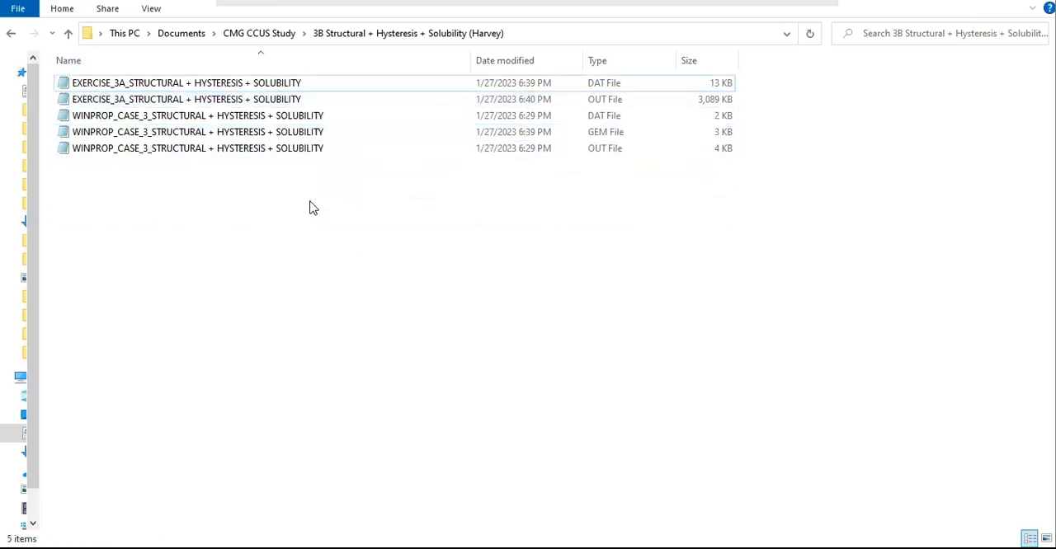
Step: Delete the EXERCISE_3A OUT file and the WINPROP_CASE_3 GEM and OUT files
{"action": "left_click", "coordinate": [267, 104]}
{"action": "left_click_drag", "start_coordinate": [362, 185], "coordinate": [273, 134]}
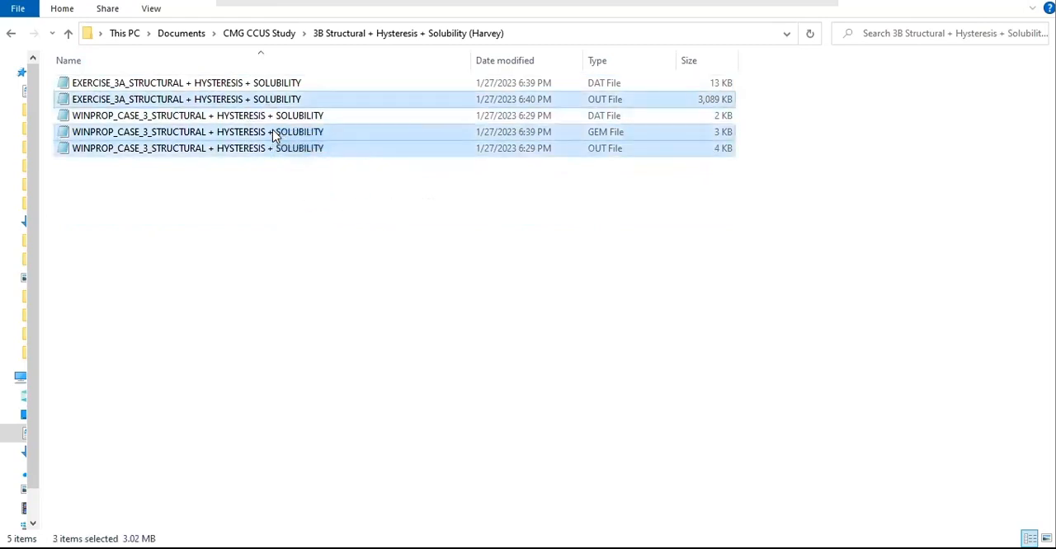
{"action": "key", "text": "Delete"}
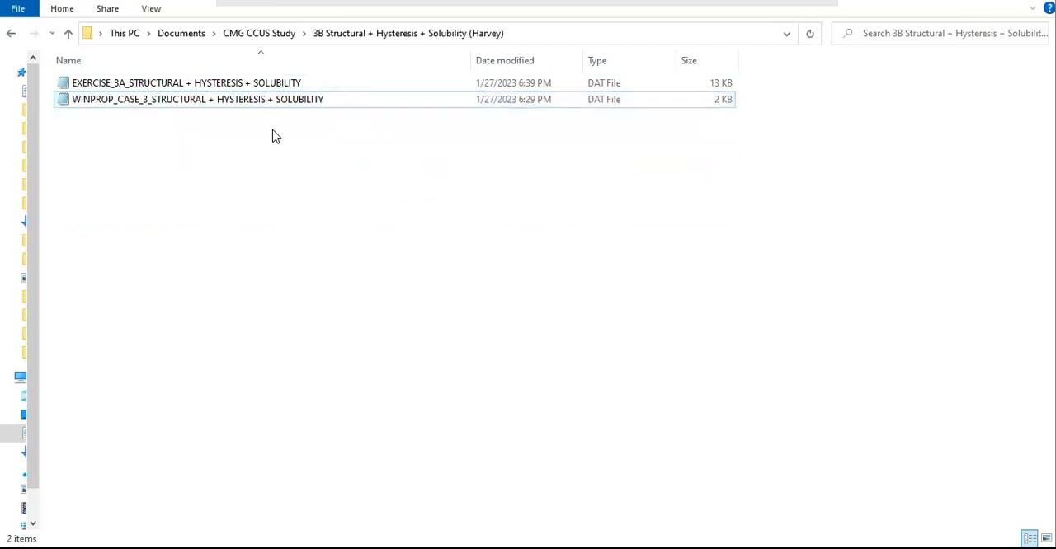
Step: Rename the EXERCISE_3A DAT file as "EXERCISE_3B_STRUCTURAL + HYSTERESIS + SOLUBILITY"
{"action": "right_click", "coordinate": [124, 83]}
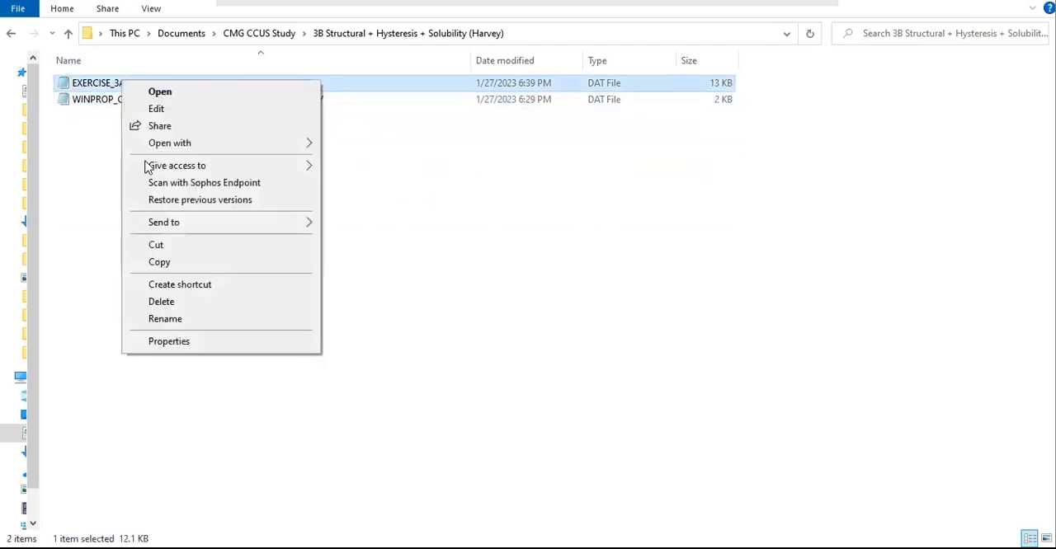
{"action": "left_click", "coordinate": [157, 322]}
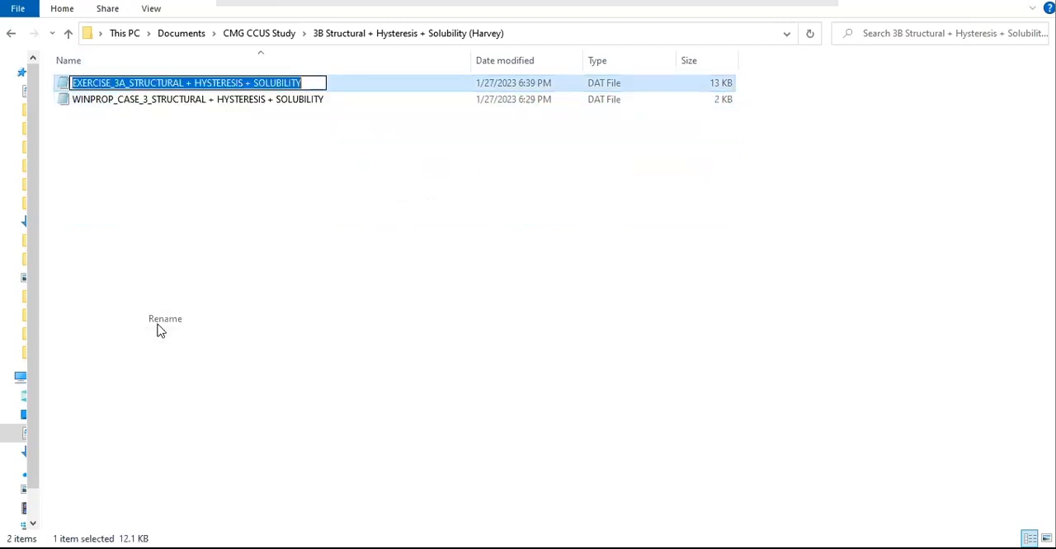
{"action": "left_click", "coordinate": [141, 82]}
{"action": "key", "text": "BackSpace"}
{"action": "type", "text": "B"}
{"action": "key", "text": "Return"}
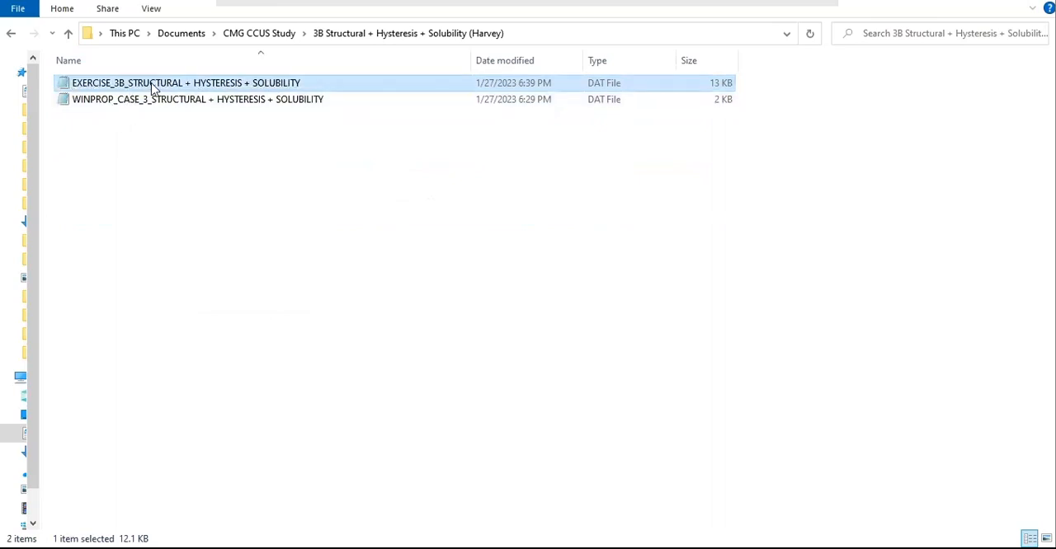
Step: Rename the WINPROP_CASE_3 DAT file as "WINPROP_CASE_3B_STRUCTURAL + HYSTERESIS + SOLUBILITY"
{"action": "right_click", "coordinate": [136, 103]}
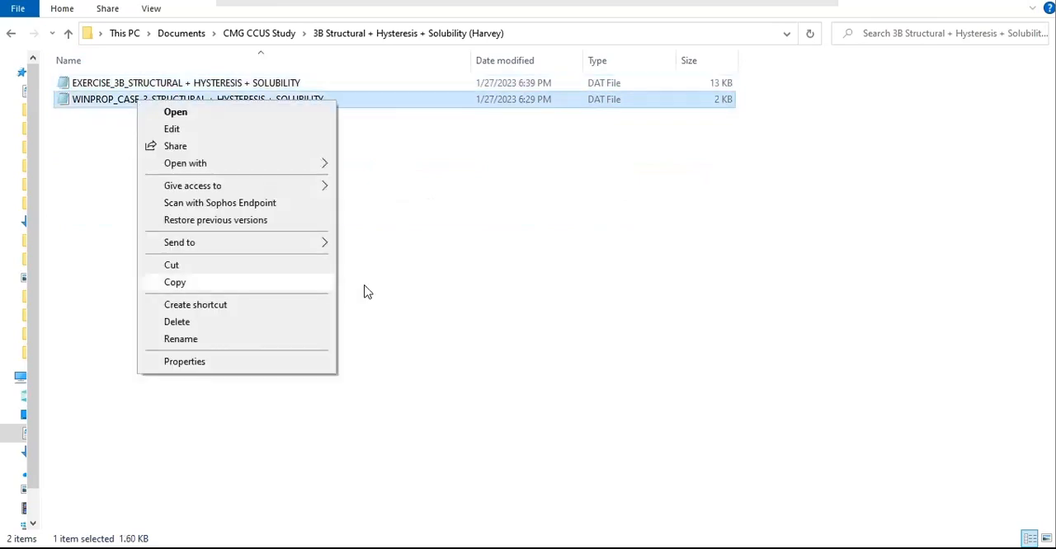
{"action": "left_click", "coordinate": [472, 288]}
{"action": "right_click", "coordinate": [144, 97]}
{"action": "left_click", "coordinate": [191, 334]}
{"action": "left_click", "coordinate": [147, 99]}
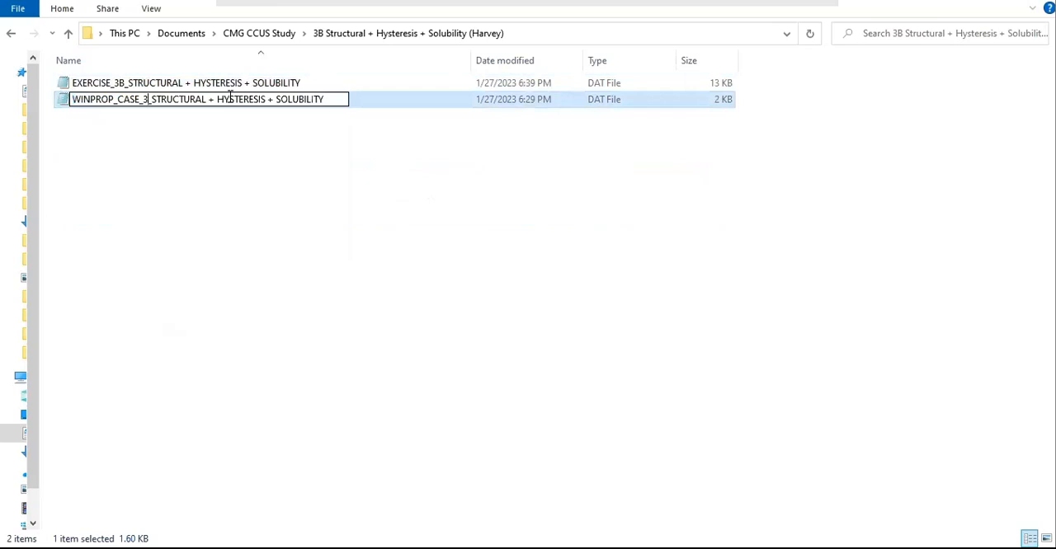
{"action": "type", "text": "B"}
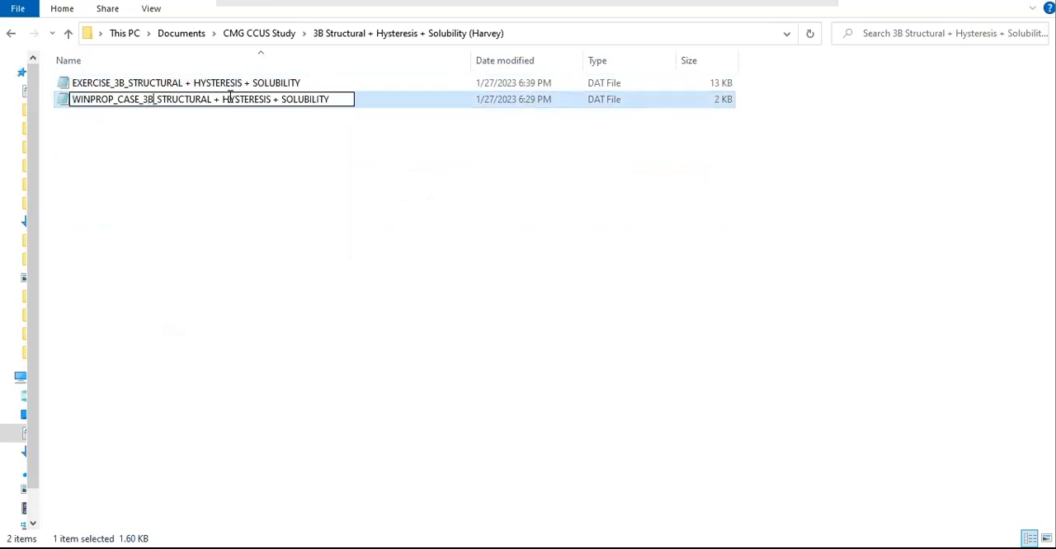
{"action": "key", "text": "Return"}
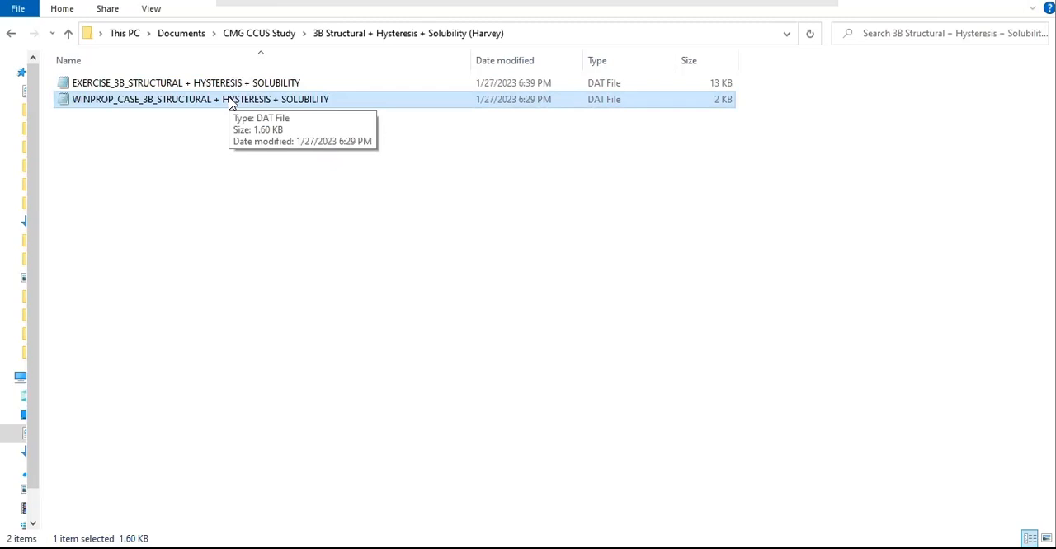
{"action": "left_click", "coordinate": [414, 299]}
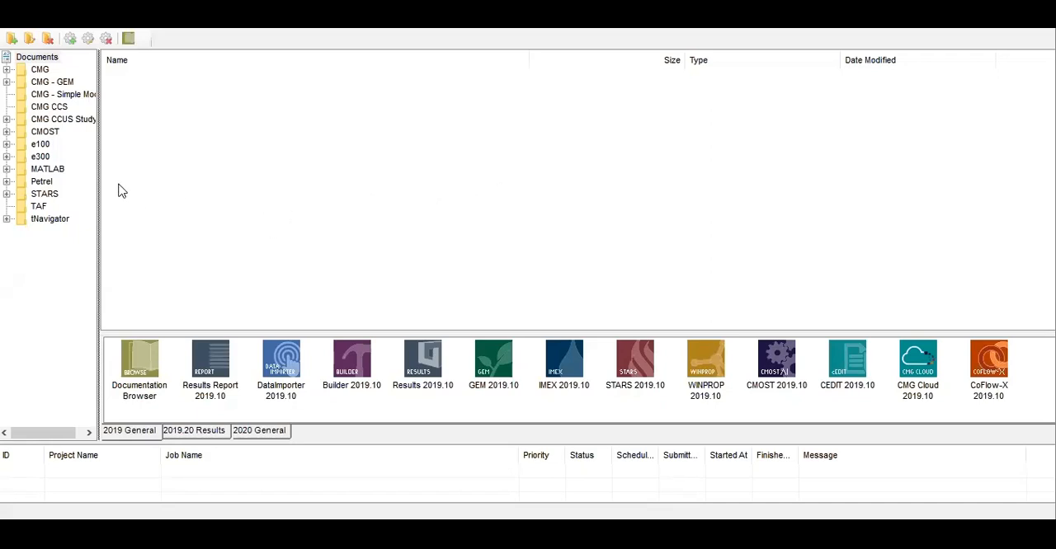
Step: In the CMG launcher, browse to the 3B folder under CMG CCUS Study and open the WINPROP_CASE_3B DAT file in WINPROP 2019.10
{"action": "left_click", "coordinate": [47, 121]}
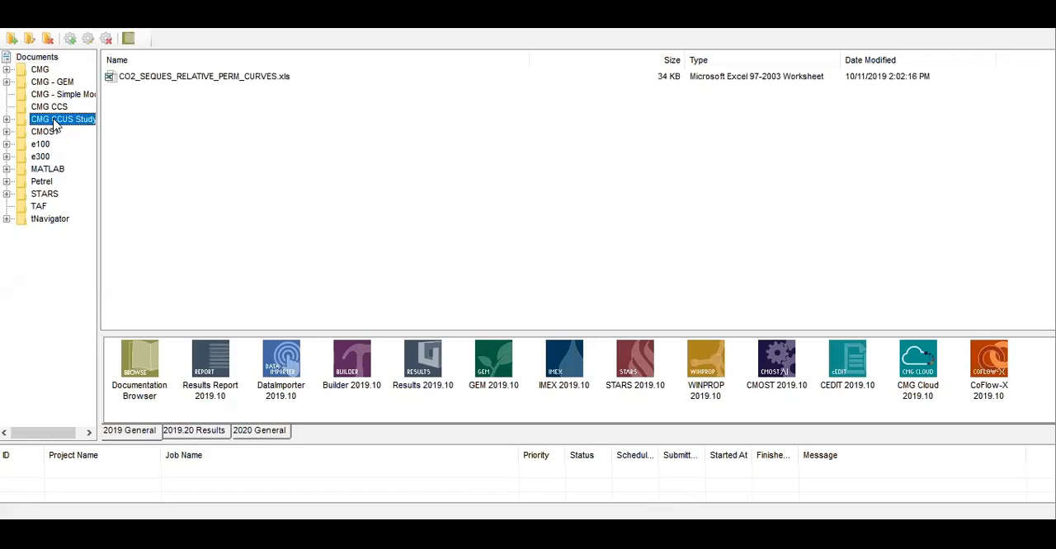
{"action": "left_click", "coordinate": [6, 120]}
{"action": "left_click", "coordinate": [66, 244]}
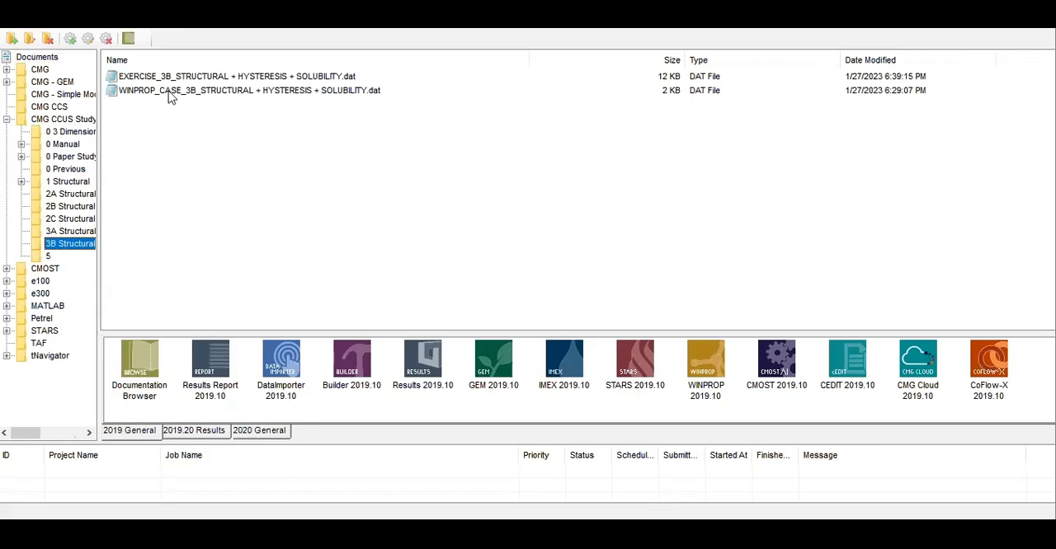
{"action": "left_click", "coordinate": [170, 95]}
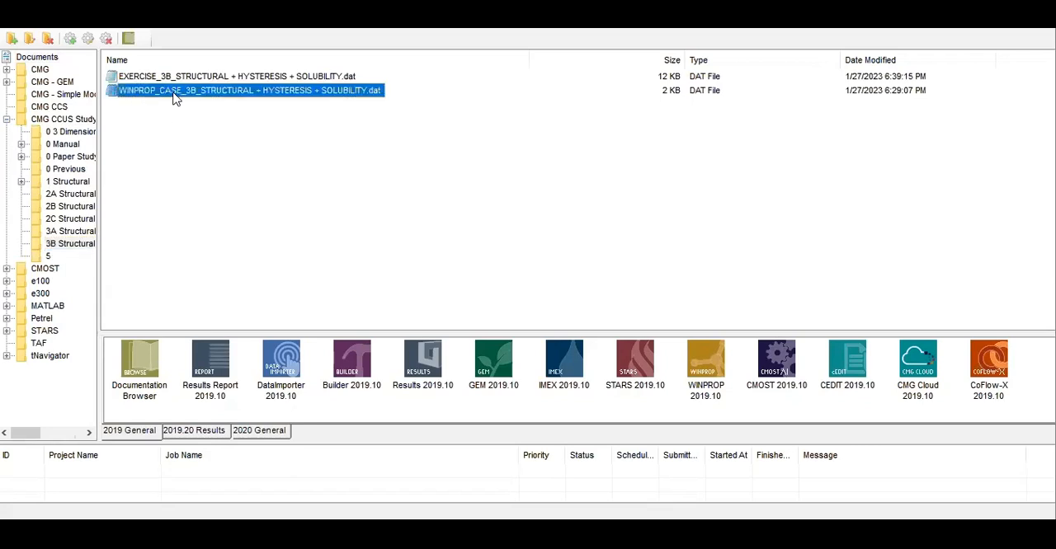
{"action": "left_click_drag", "start_coordinate": [153, 96], "coordinate": [705, 349]}
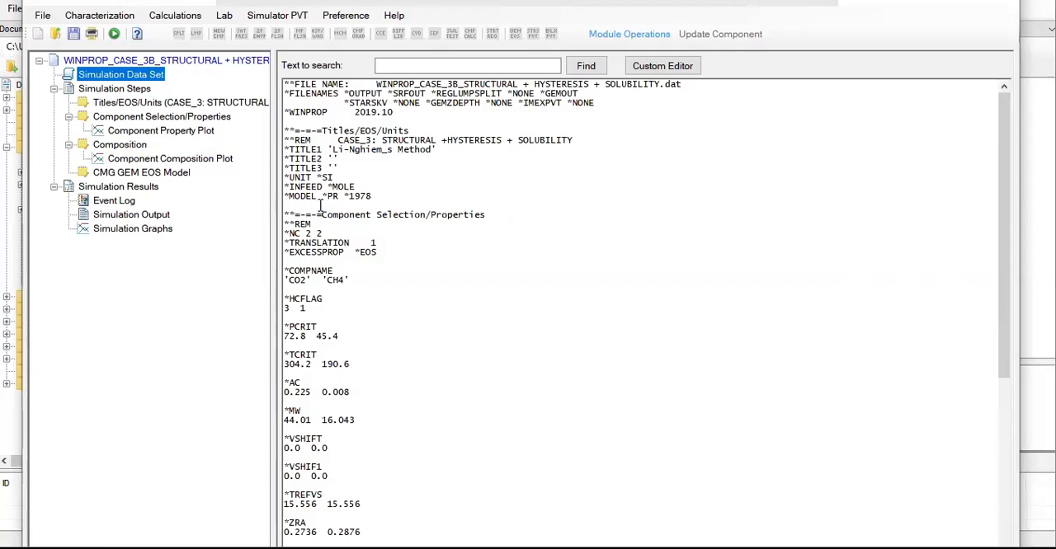
Step: Change the comment line in Titles/EOS/Units to "CASE_3B: STRUCTURAL +HYSTERESIS + SOLUBILITY"
{"action": "left_click", "coordinate": [142, 104]}
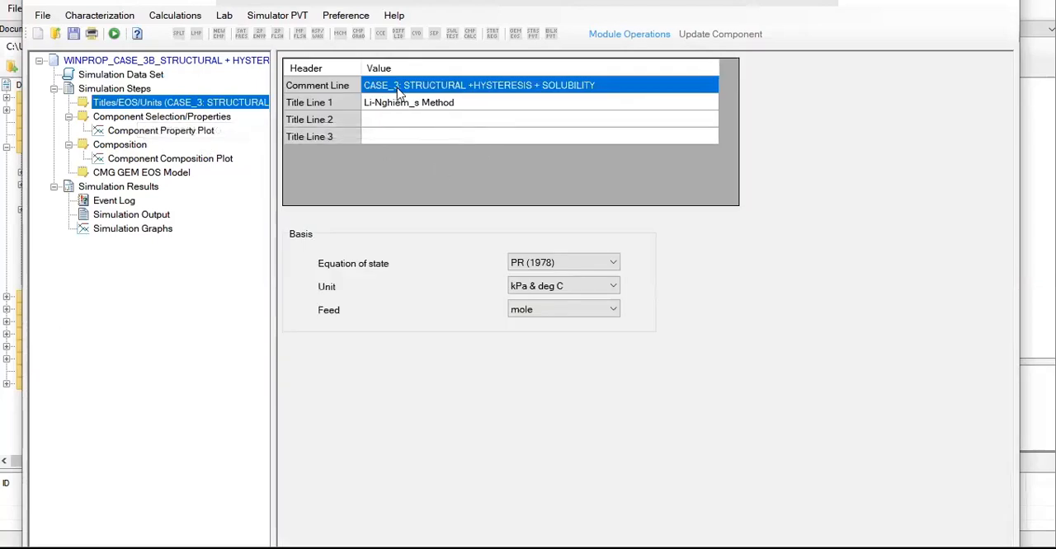
{"action": "left_click", "coordinate": [398, 85]}
{"action": "left_click_drag", "start_coordinate": [398, 86], "coordinate": [404, 86]}
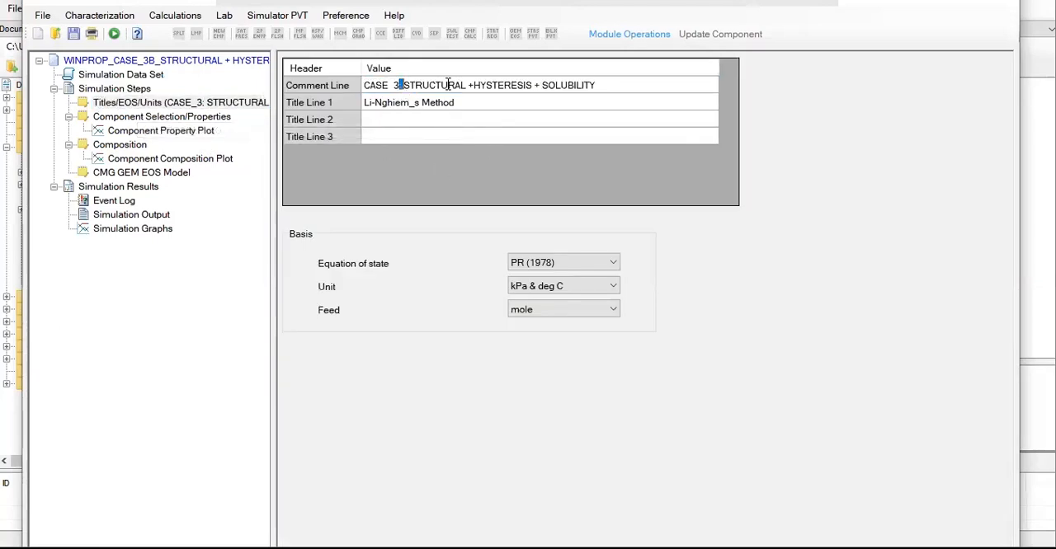
{"action": "type", "text": "B"}
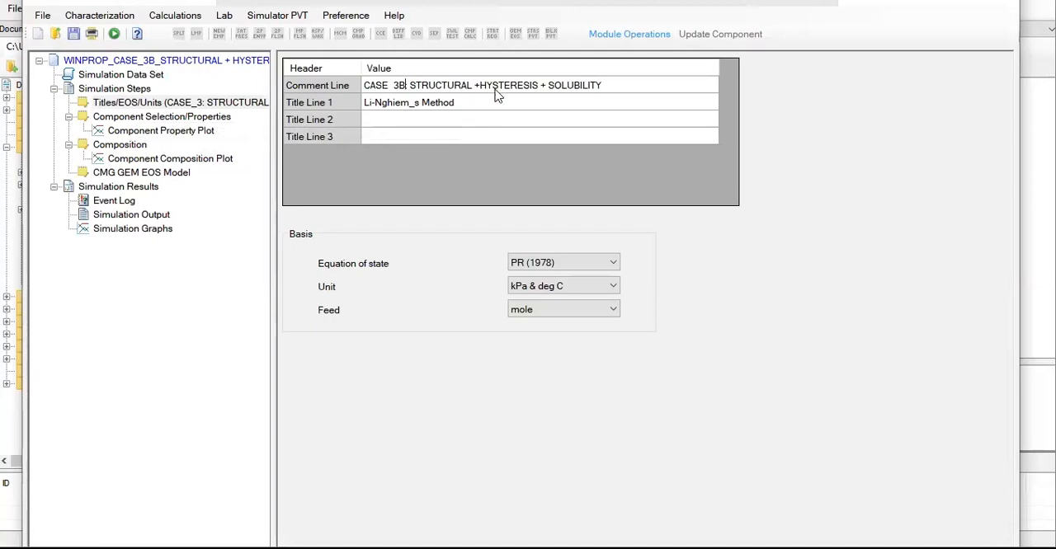
Step: Change Title Line 1 to "Harvey's Method"
{"action": "left_click", "coordinate": [399, 109]}
{"action": "left_click", "coordinate": [399, 109]}
{"action": "left_click_drag", "start_coordinate": [410, 102], "coordinate": [341, 102]}
{"action": "type", "text": "Harvey"}
{"action": "key", "text": "Delete"}
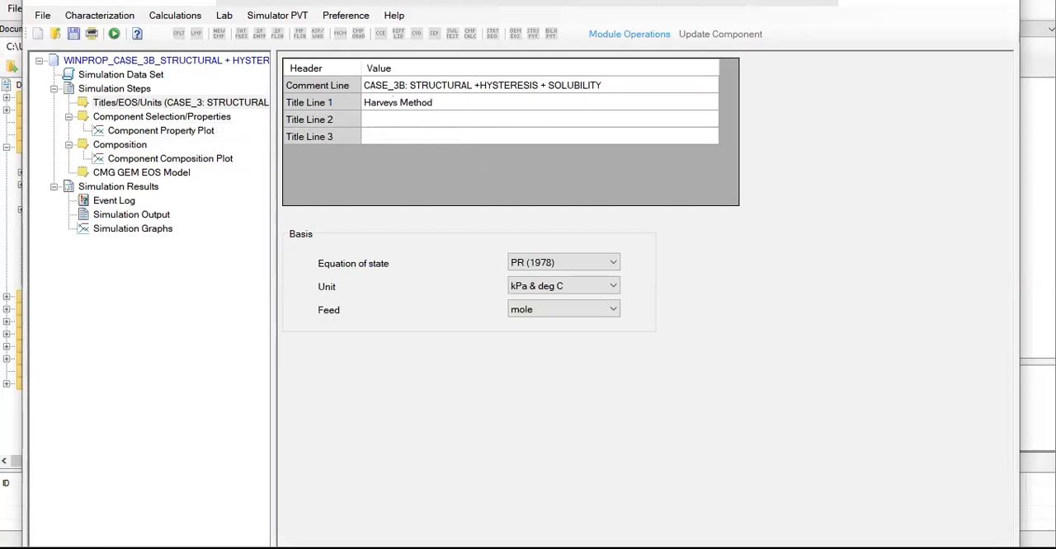
{"action": "type", "text": "'"}
{"action": "left_click", "coordinate": [399, 119]}
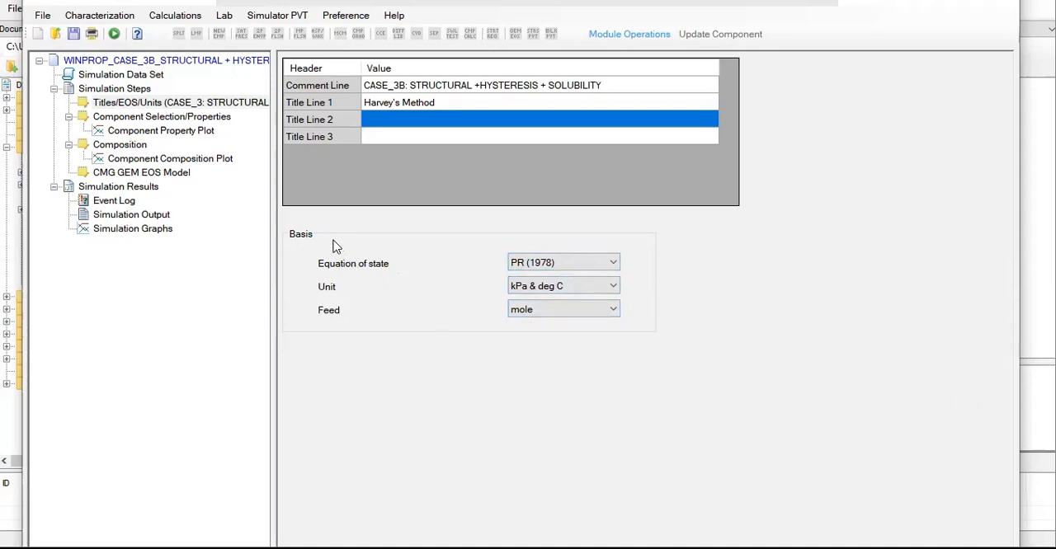
Step: Review the reservoir temperature, the solubility temperature and pressure, and the GEM reaction selection dialog in CMG GEM EOS Model
{"action": "left_click", "coordinate": [114, 175]}
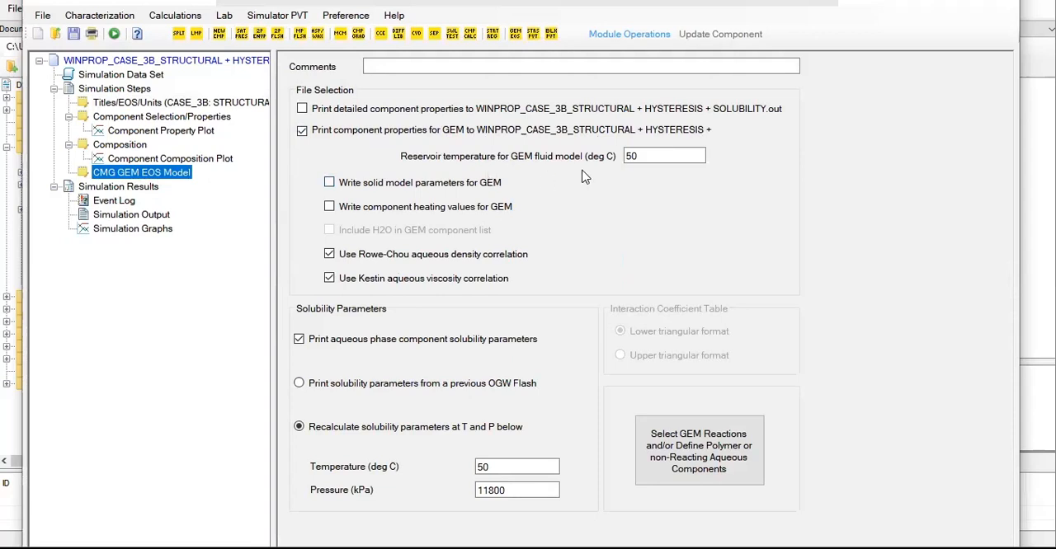
{"action": "left_click", "coordinate": [642, 158]}
{"action": "left_click", "coordinate": [511, 492]}
{"action": "left_click", "coordinate": [692, 452]}
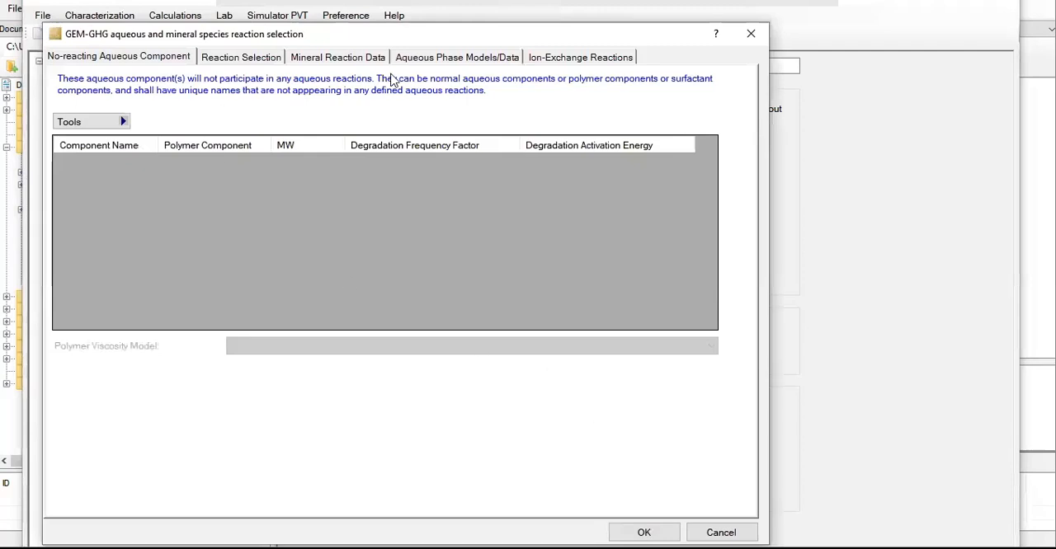
{"action": "left_click_drag", "start_coordinate": [263, 38], "coordinate": [402, 73]}
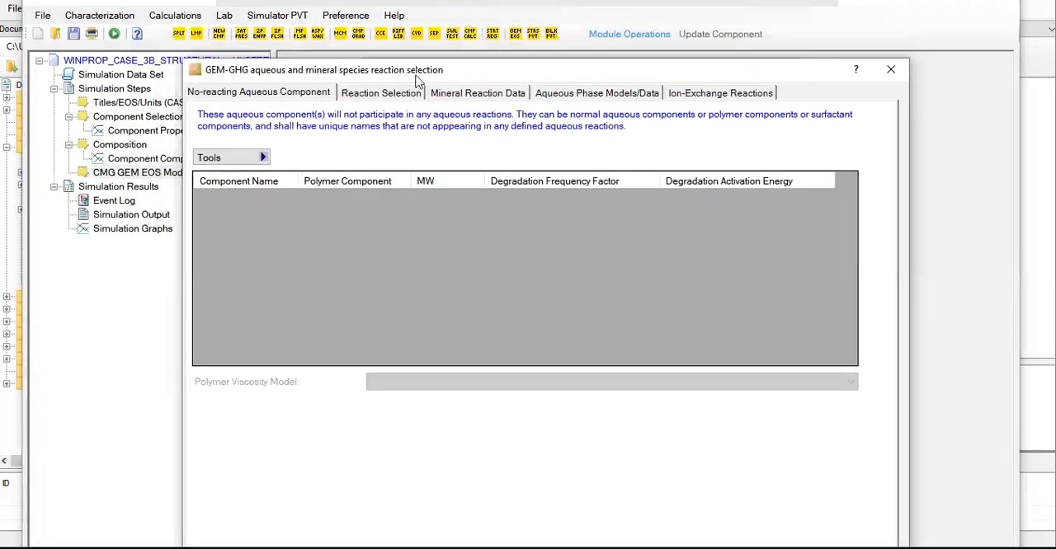
{"action": "left_click", "coordinate": [889, 70]}
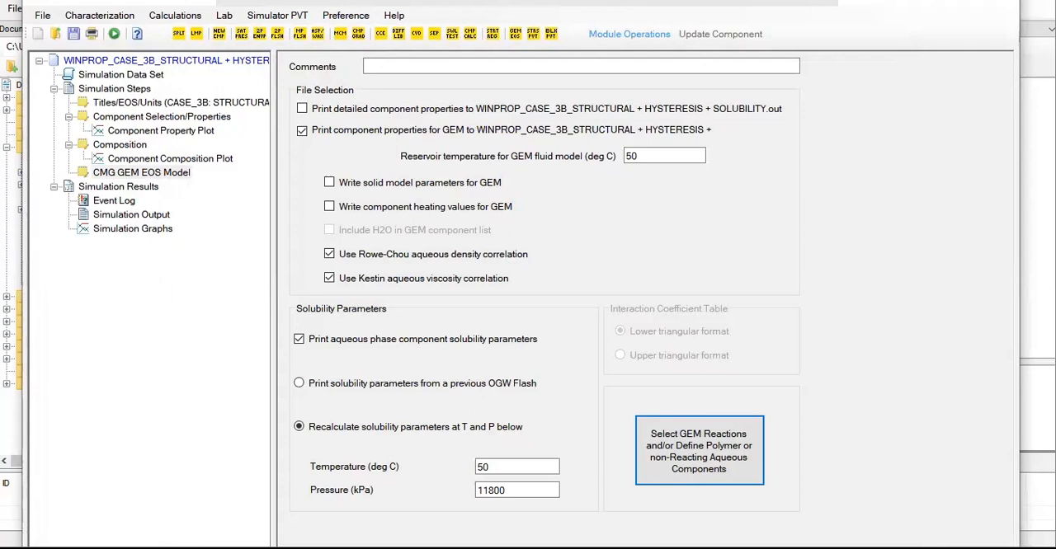
Step: In the Aqueous Phase settings of Component Selection/Properties, set the Henry's Law Constant Correlation to Harvey's Method (1996)
{"action": "left_click", "coordinate": [144, 120]}
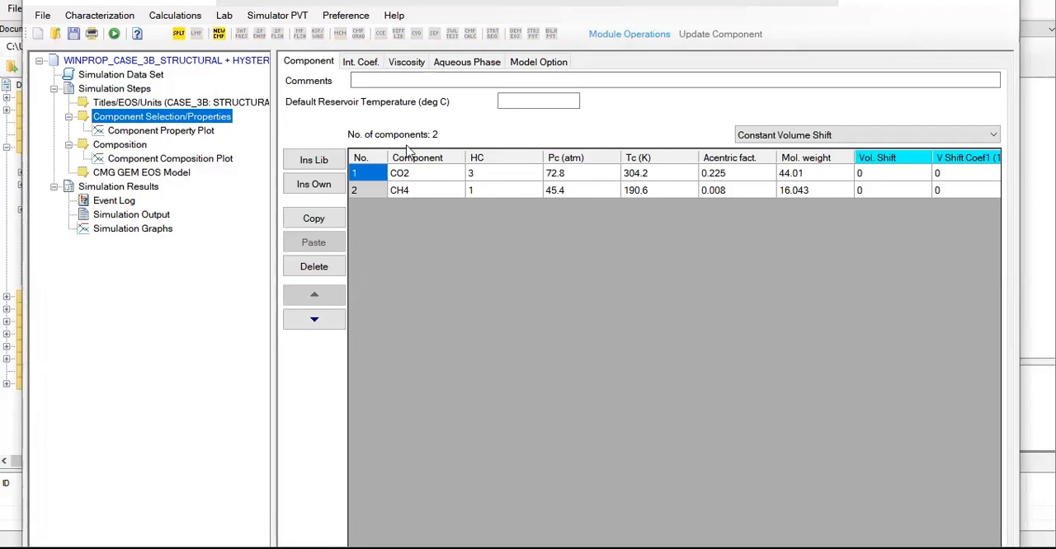
{"action": "left_click", "coordinate": [365, 64]}
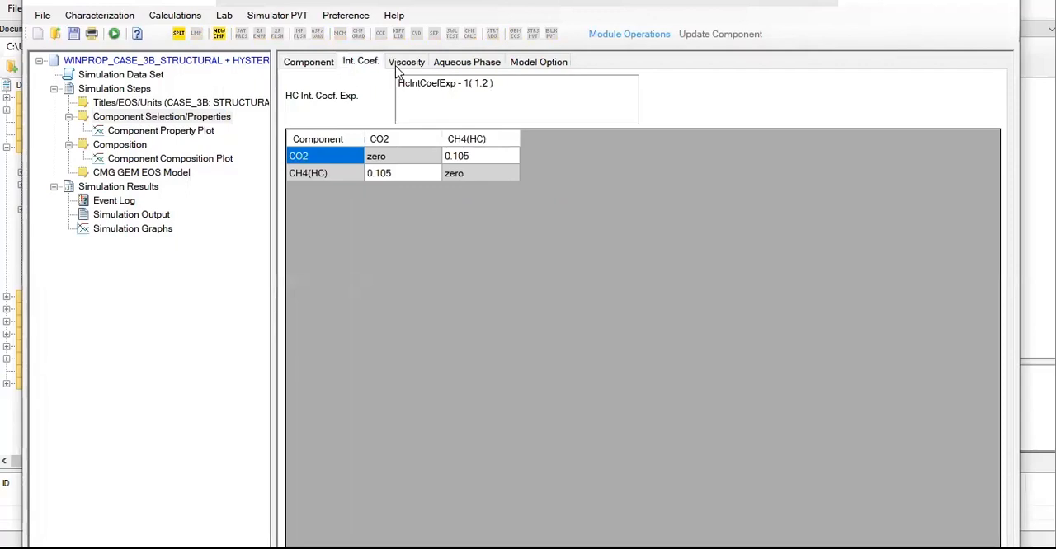
{"action": "left_click", "coordinate": [408, 68]}
{"action": "left_click", "coordinate": [464, 70]}
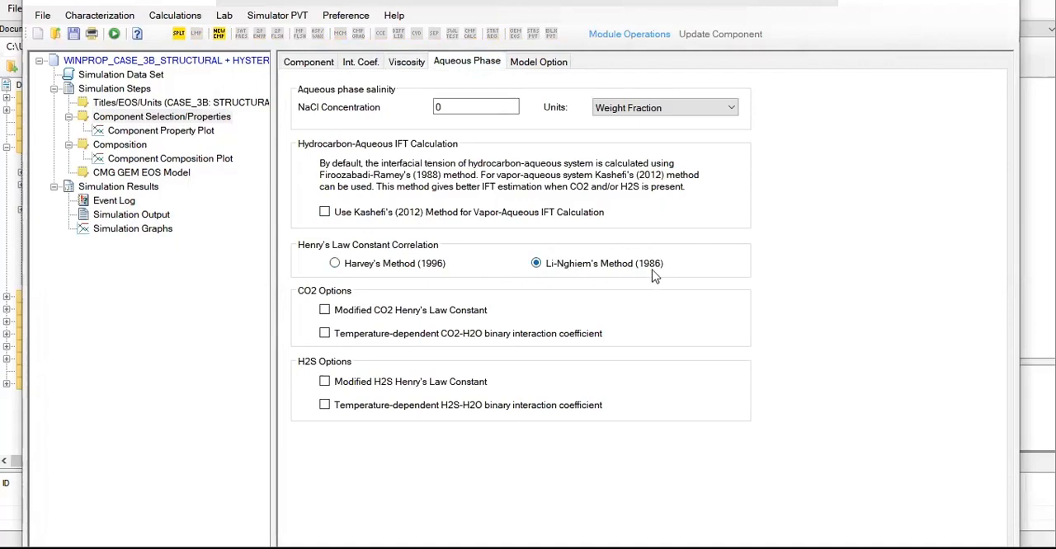
{"action": "left_click", "coordinate": [334, 263]}
Step: Run the WinProp calculation and open its Simulation Output
{"action": "left_click", "coordinate": [150, 175]}
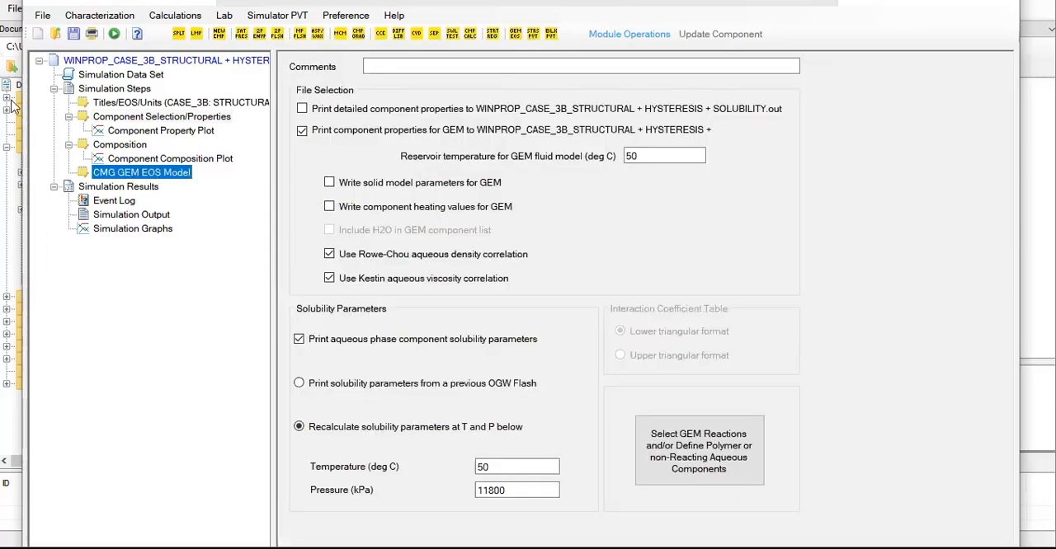
{"action": "left_click_drag", "start_coordinate": [19, 96], "coordinate": [11, 97]}
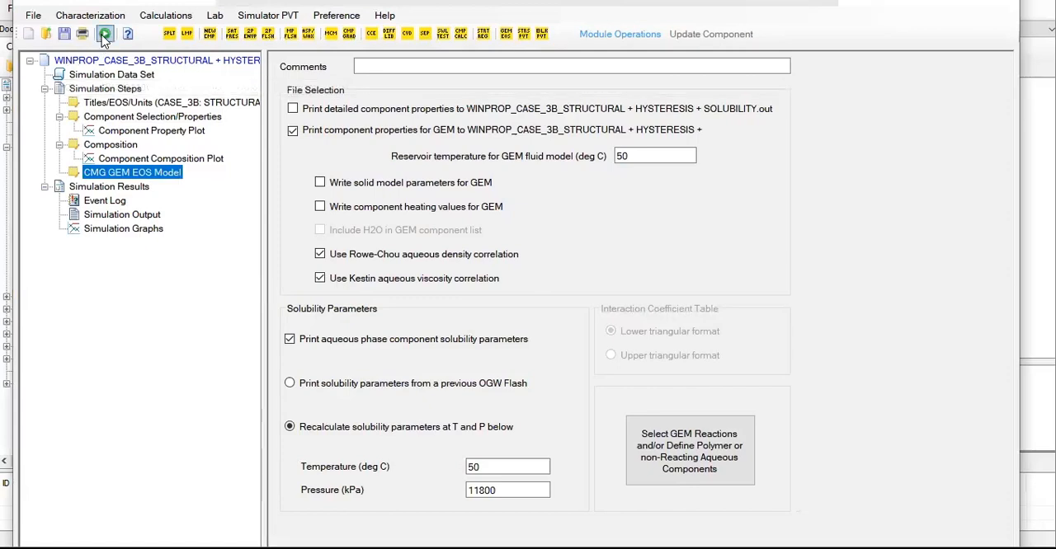
{"action": "left_click", "coordinate": [122, 214]}
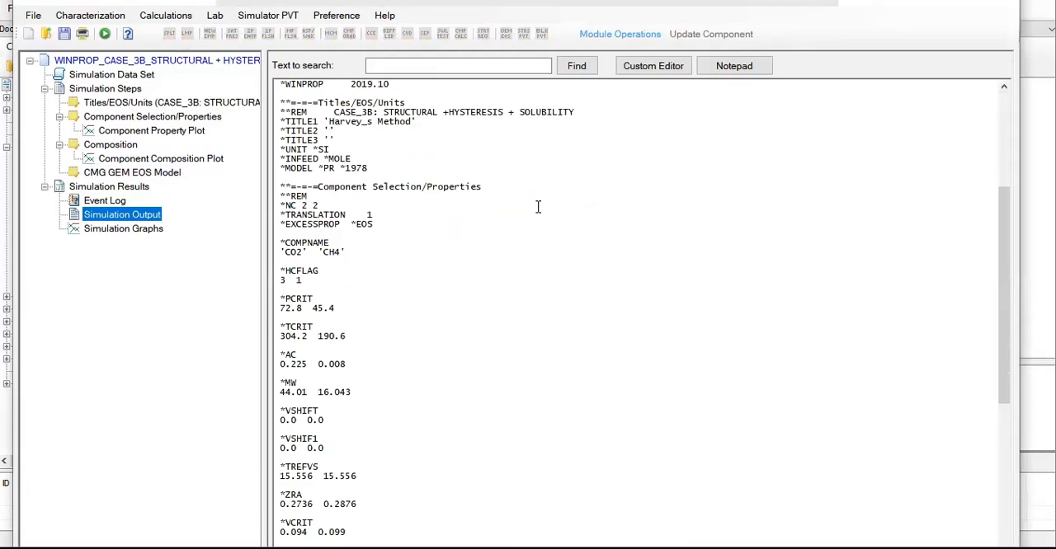
Step: Examine the simulation output down to the CMG GEM EOS Model section, highlighting its *SOLUBILITY keyword
{"action": "scroll", "coordinate": [537, 206], "scroll_direction": "down", "scroll_amount": 20}
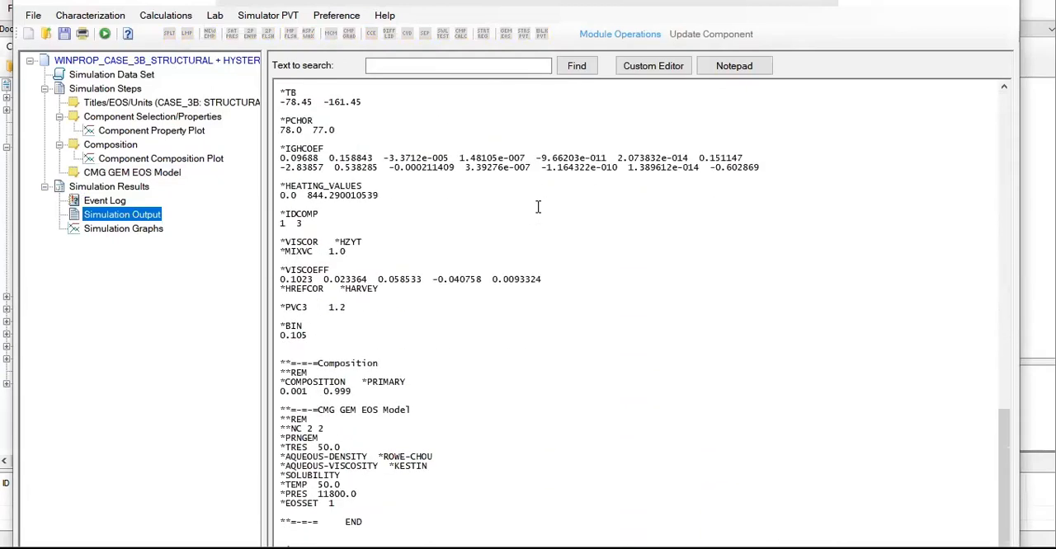
{"action": "scroll", "coordinate": [471, 385], "scroll_direction": "up", "scroll_amount": 3, "text": "ctrl"}
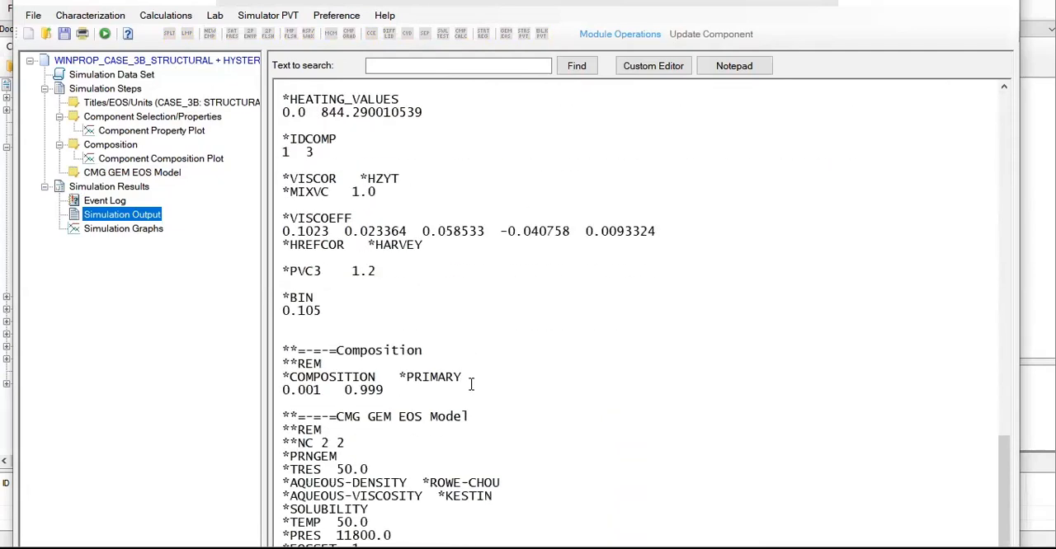
{"action": "scroll", "coordinate": [471, 385], "scroll_direction": "down", "scroll_amount": 3}
{"action": "scroll", "coordinate": [634, 347], "scroll_direction": "up", "scroll_amount": 5}
{"action": "scroll", "coordinate": [634, 346], "scroll_direction": "down", "scroll_amount": 5}
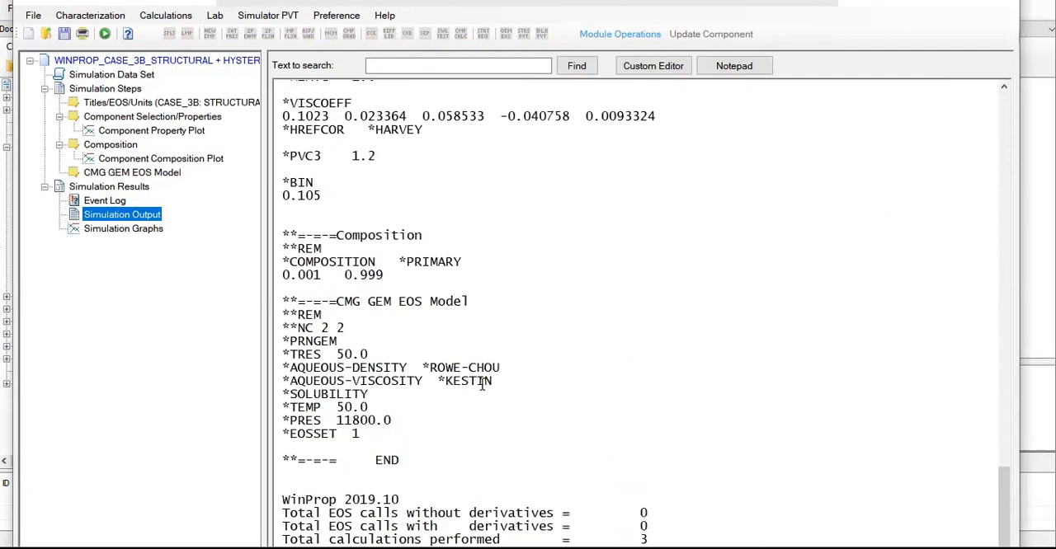
{"action": "left_click_drag", "start_coordinate": [408, 459], "coordinate": [339, 400]}
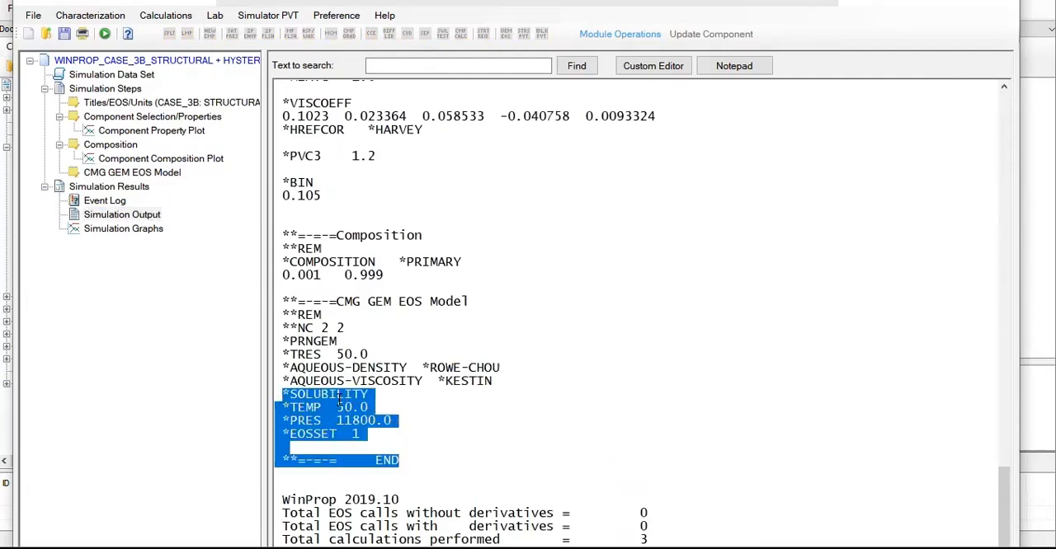
{"action": "left_click", "coordinate": [339, 400]}
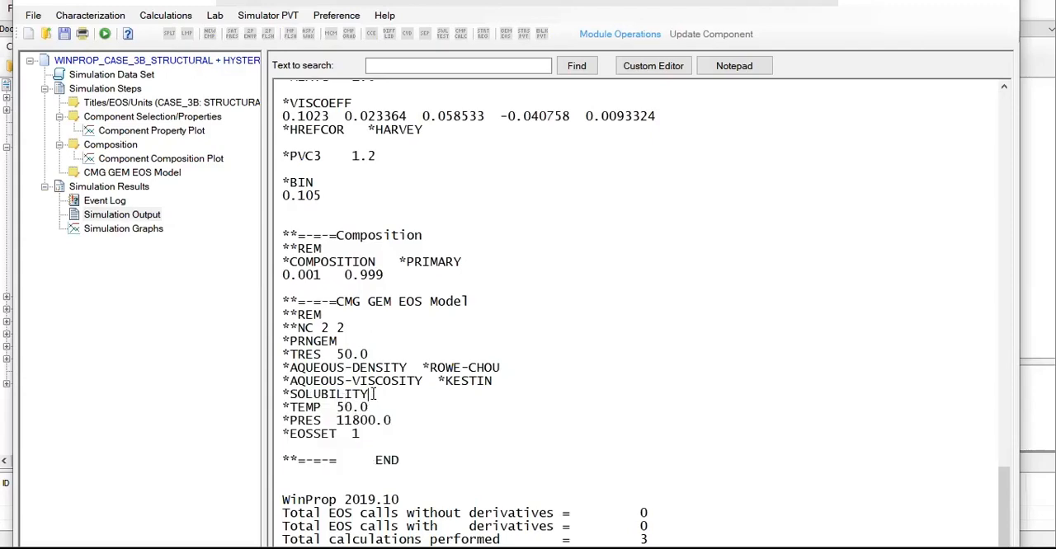
{"action": "left_click_drag", "start_coordinate": [372, 394], "coordinate": [274, 394]}
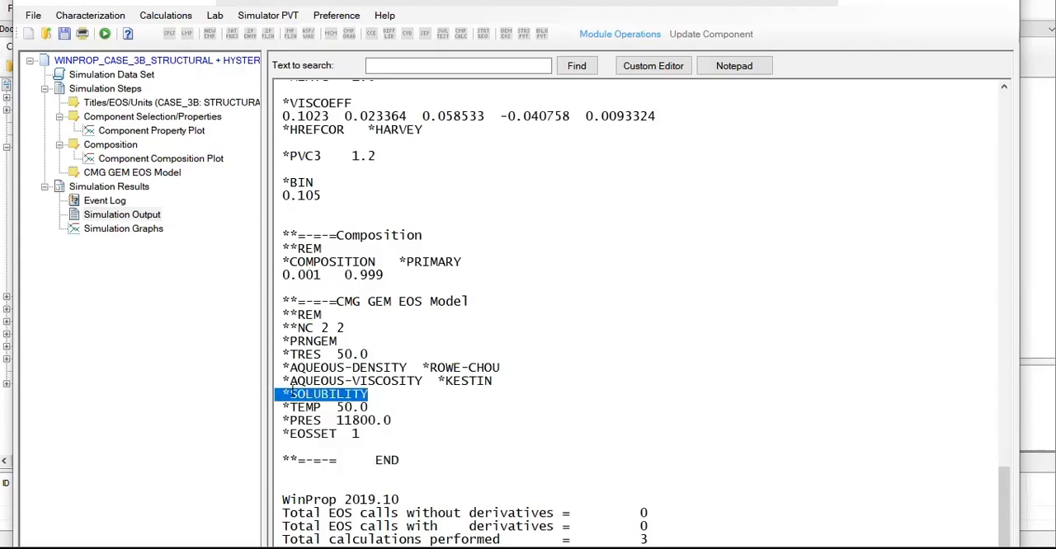
Step: Check the *HREFCOR *HARVEY entry and the lines from *TRES to *PRES in the simulation output
{"action": "scroll", "coordinate": [397, 205], "scroll_direction": "up", "scroll_amount": 3}
{"action": "left_click_drag", "start_coordinate": [423, 248], "coordinate": [353, 246]}
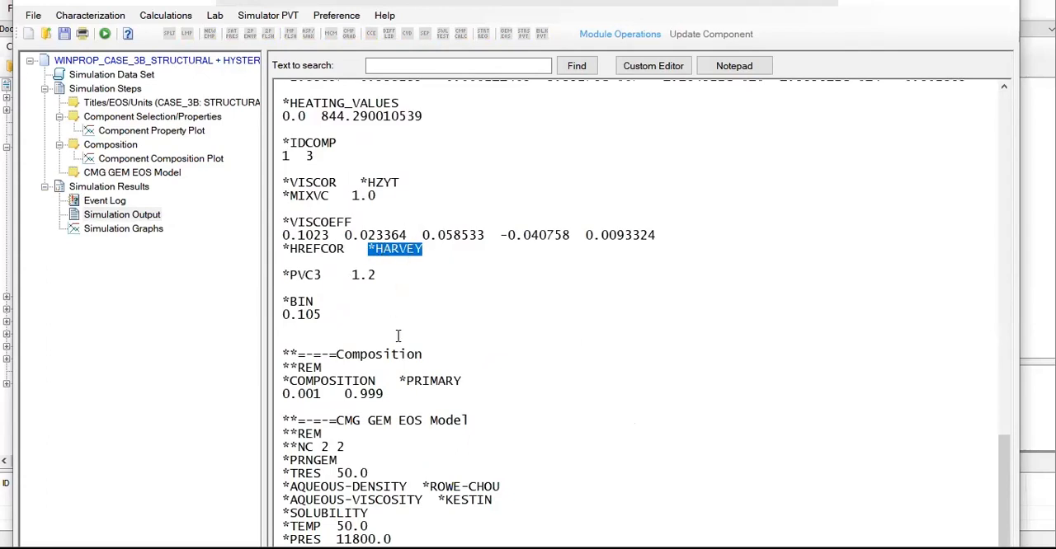
{"action": "scroll", "coordinate": [398, 336], "scroll_direction": "down", "scroll_amount": 2}
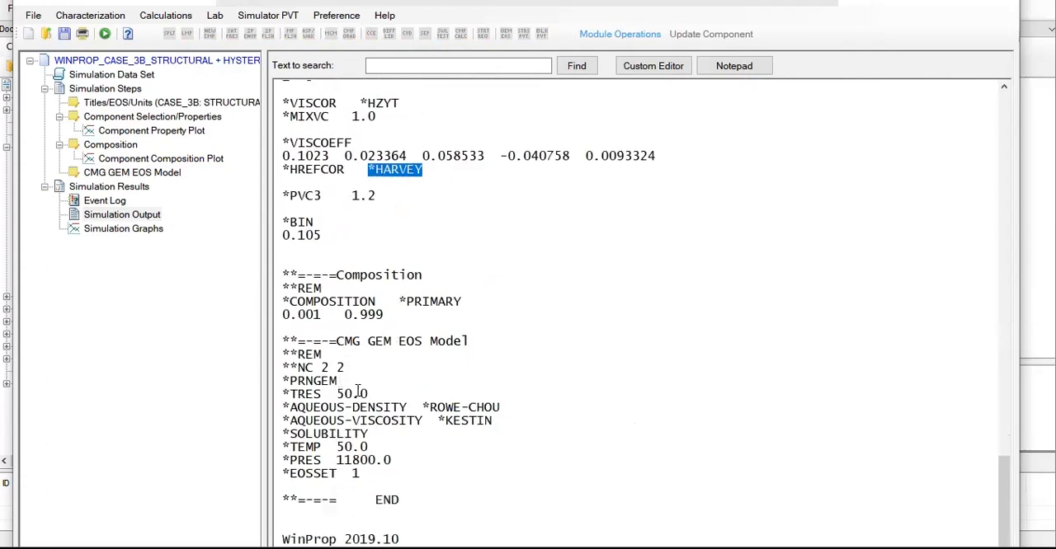
{"action": "left_click_drag", "start_coordinate": [290, 394], "coordinate": [399, 462]}
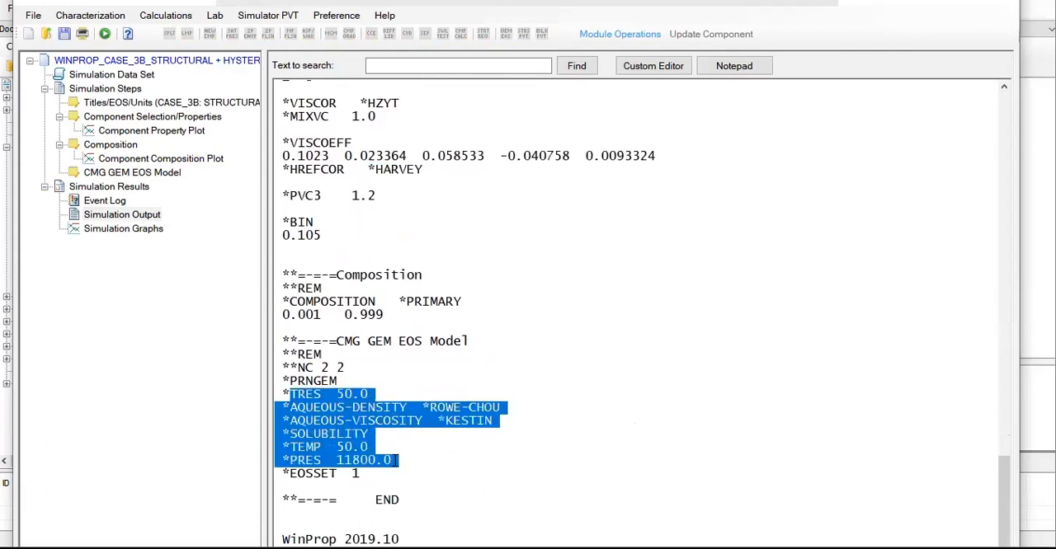
{"action": "scroll", "coordinate": [396, 450], "scroll_direction": "down", "scroll_amount": 1}
{"action": "scroll", "coordinate": [352, 404], "scroll_direction": "up", "scroll_amount": 2}
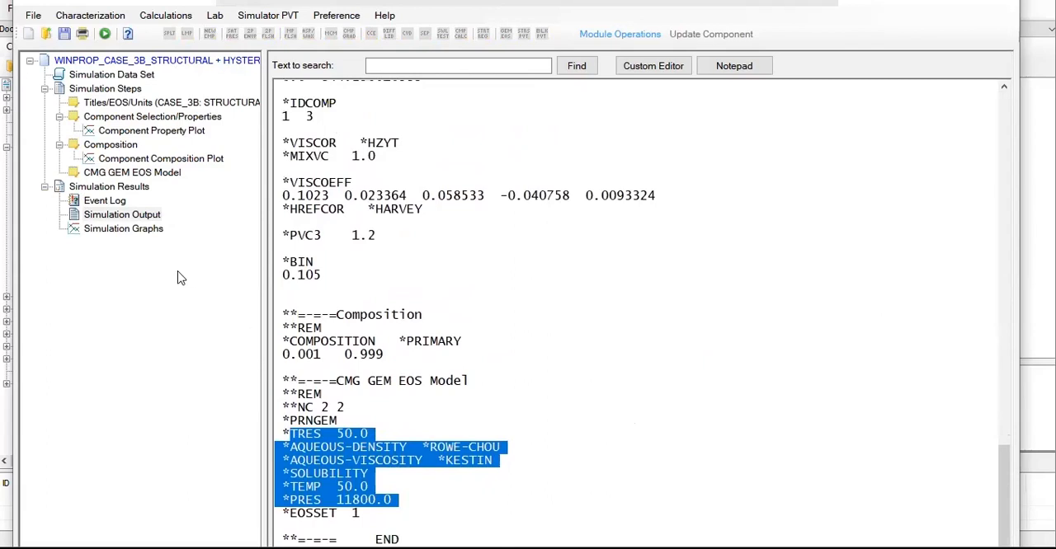
Step: Try to view the Simulation Graphs, then return to the Simulation Output and review its component property listing
{"action": "left_click", "coordinate": [155, 234]}
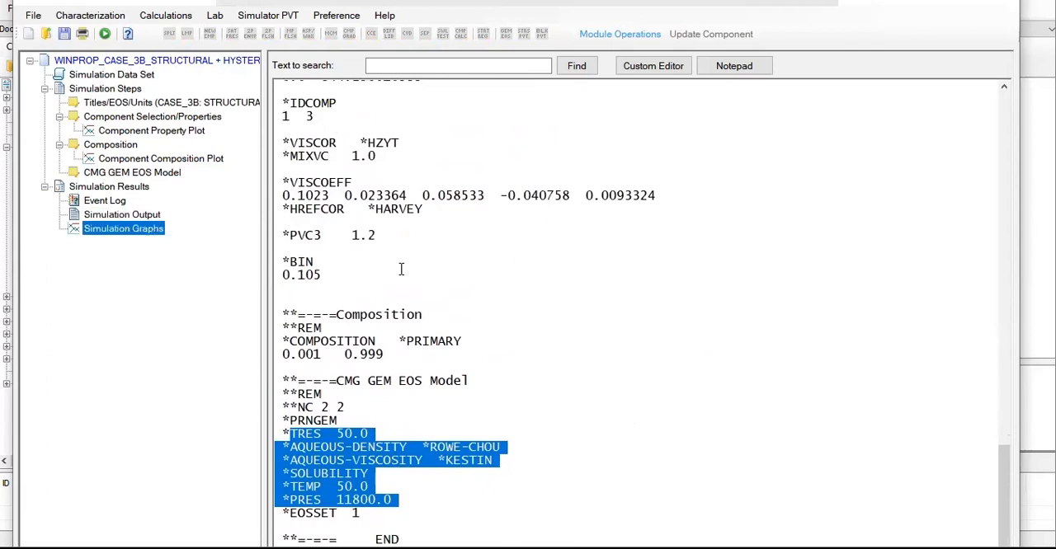
{"action": "left_click", "coordinate": [401, 266]}
{"action": "left_click", "coordinate": [142, 232]}
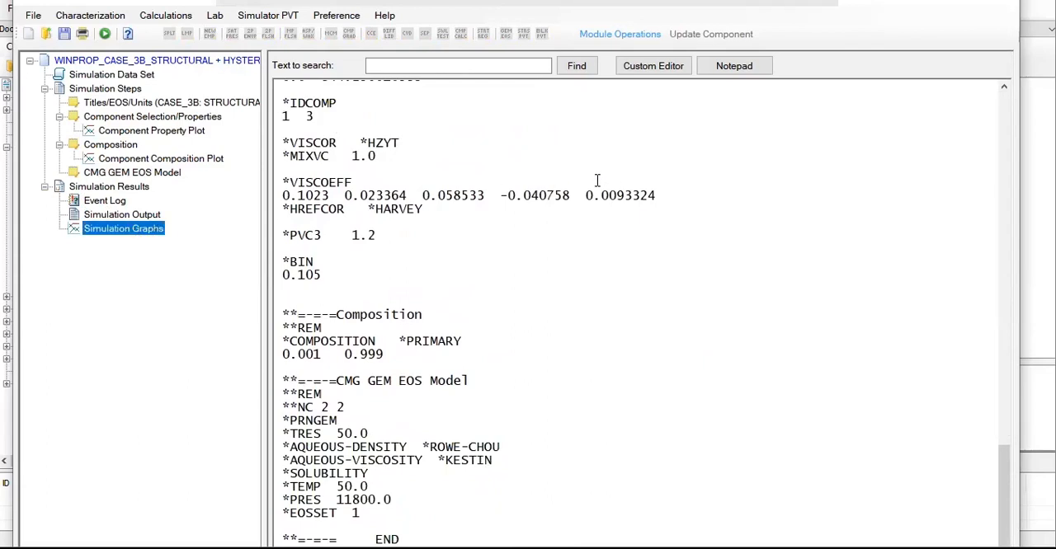
{"action": "left_click", "coordinate": [603, 180]}
{"action": "left_click", "coordinate": [119, 216]}
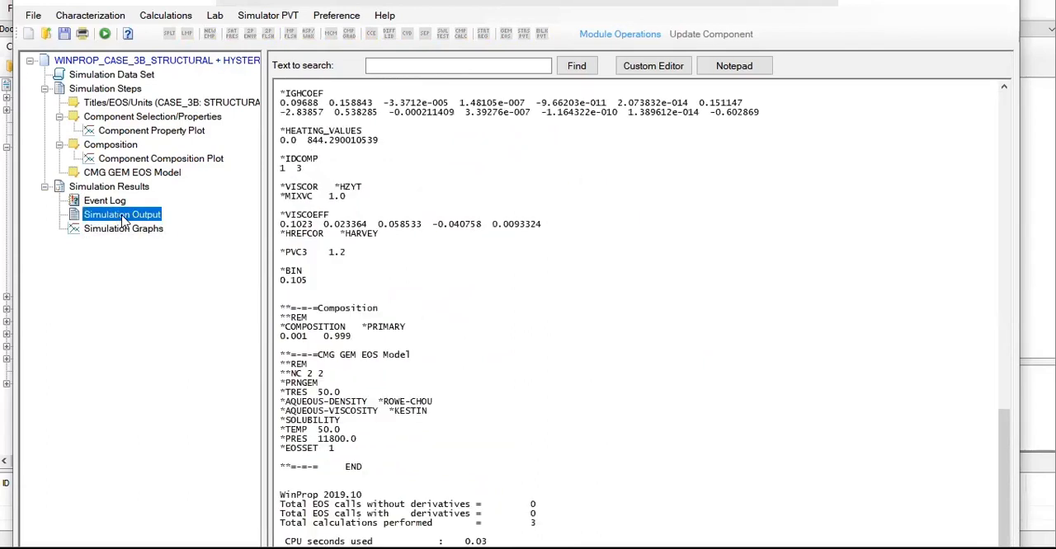
{"action": "scroll", "coordinate": [435, 318], "scroll_direction": "up", "scroll_amount": 2}
{"action": "scroll", "coordinate": [435, 320], "scroll_direction": "up", "scroll_amount": 3}
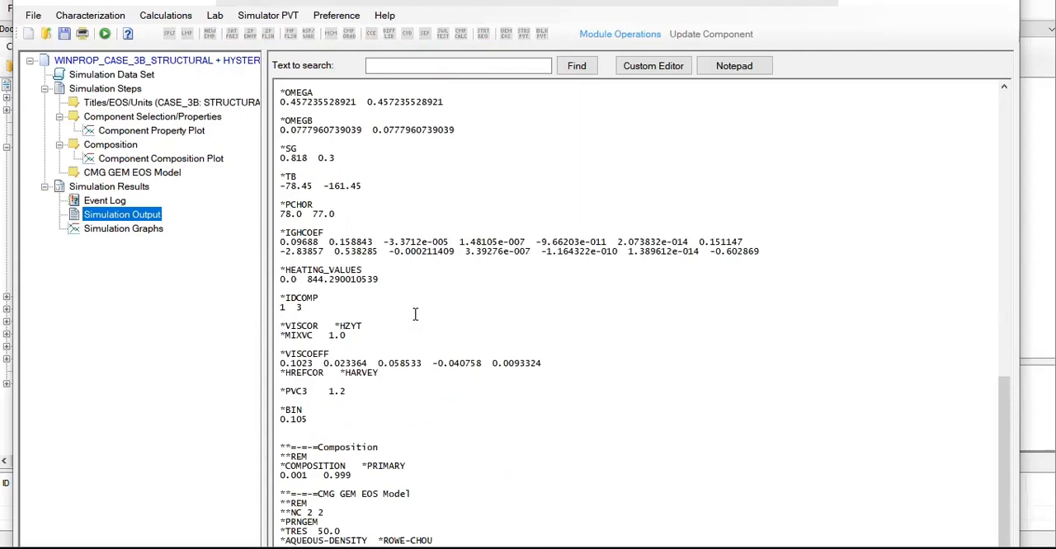
Step: Switch to the 3B folder in File Explorer, open the WINPROP_CASE_3B GEM file in Notepad and enlarge the text around *SOLUBILITY
{"action": "left_click", "coordinate": [1006, 8]}
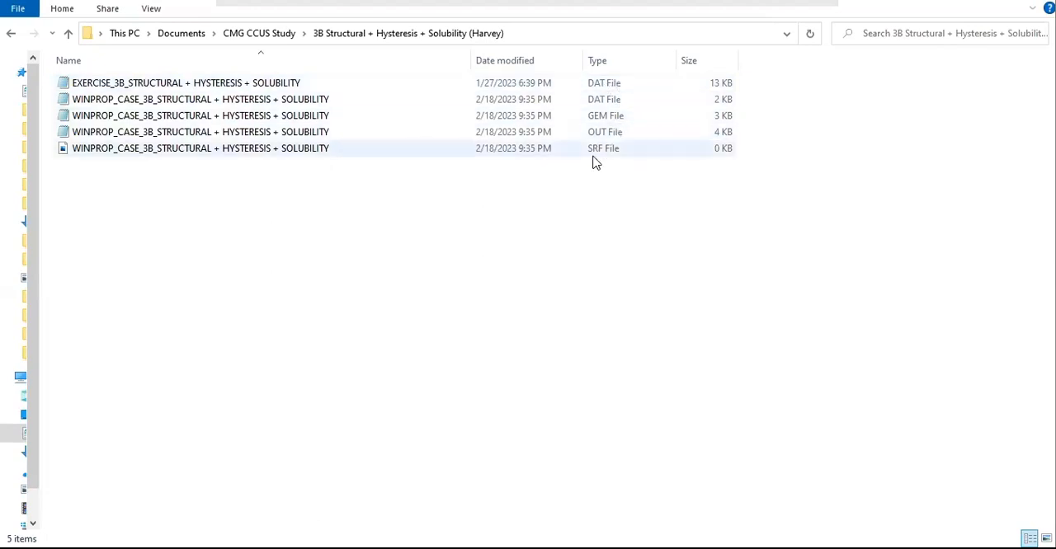
{"action": "left_click", "coordinate": [615, 117]}
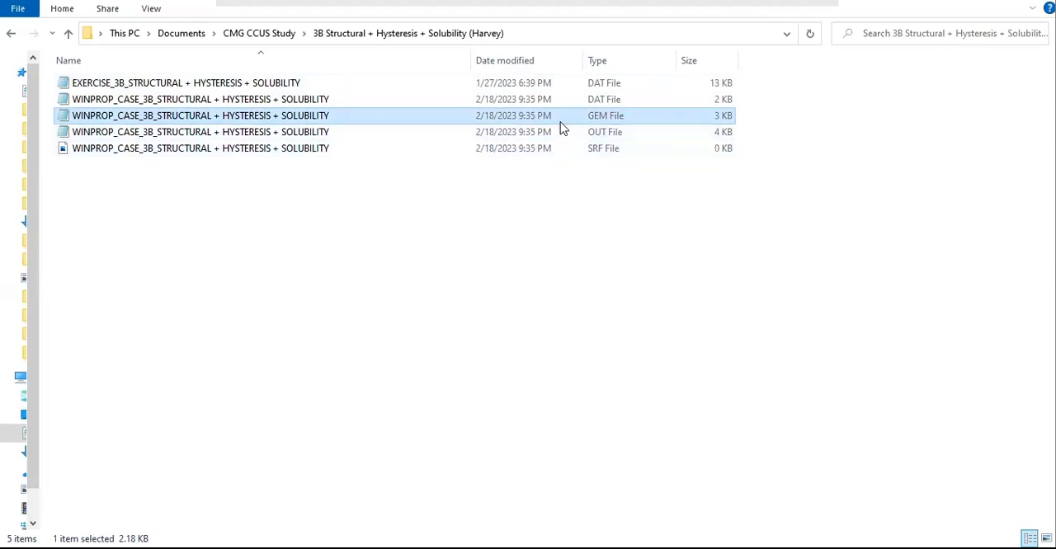
{"action": "double_click", "coordinate": [629, 120]}
{"action": "scroll", "coordinate": [456, 232], "scroll_direction": "down", "scroll_amount": 5}
{"action": "scroll", "coordinate": [456, 232], "scroll_direction": "down", "scroll_amount": 13}
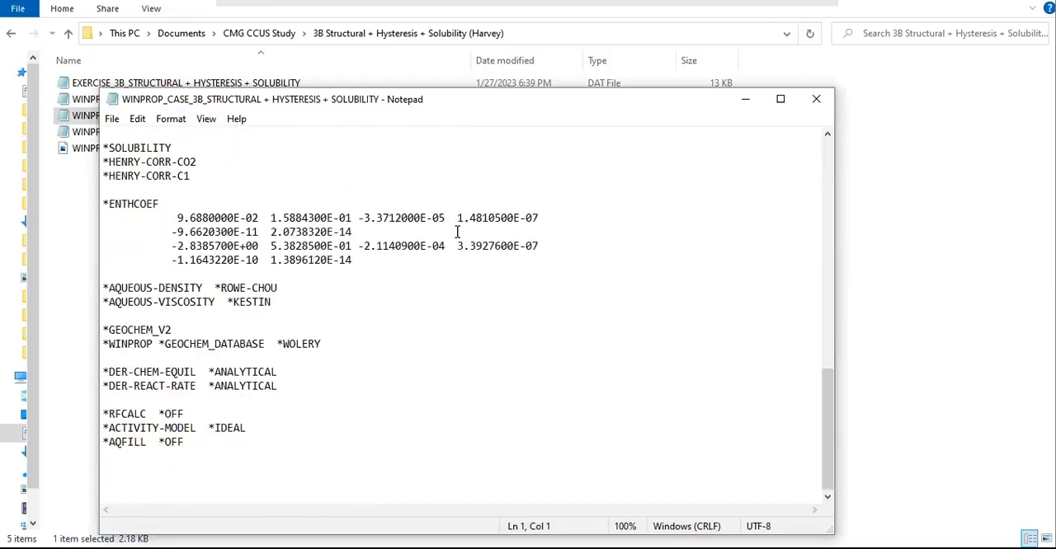
{"action": "scroll", "coordinate": [456, 232], "scroll_direction": "up", "scroll_amount": 3, "text": "ctrl"}
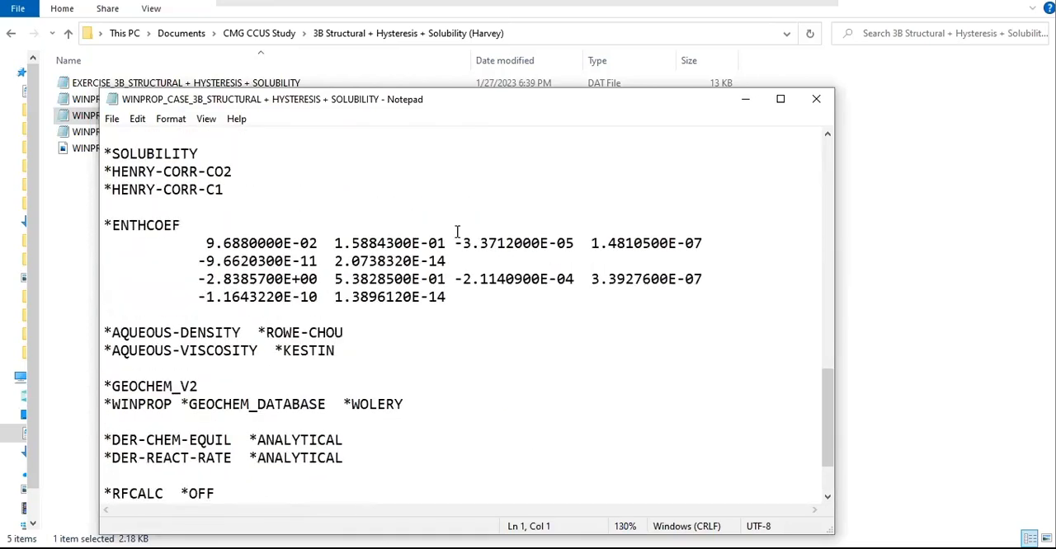
{"action": "scroll", "coordinate": [456, 232], "scroll_direction": "up", "scroll_amount": 3, "text": "ctrl"}
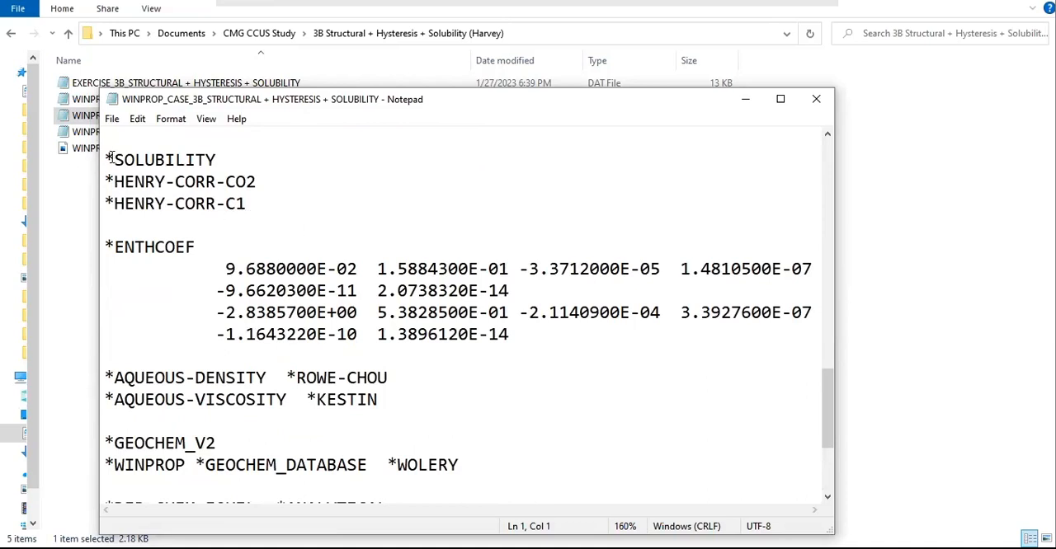
Step: Examine the *SOLUBILITY, *HENRY-CORR-CO2 and *HENRY-CORR-C1 keywords in the GEM file by highlighting them
{"action": "left_click_drag", "start_coordinate": [111, 158], "coordinate": [244, 157]}
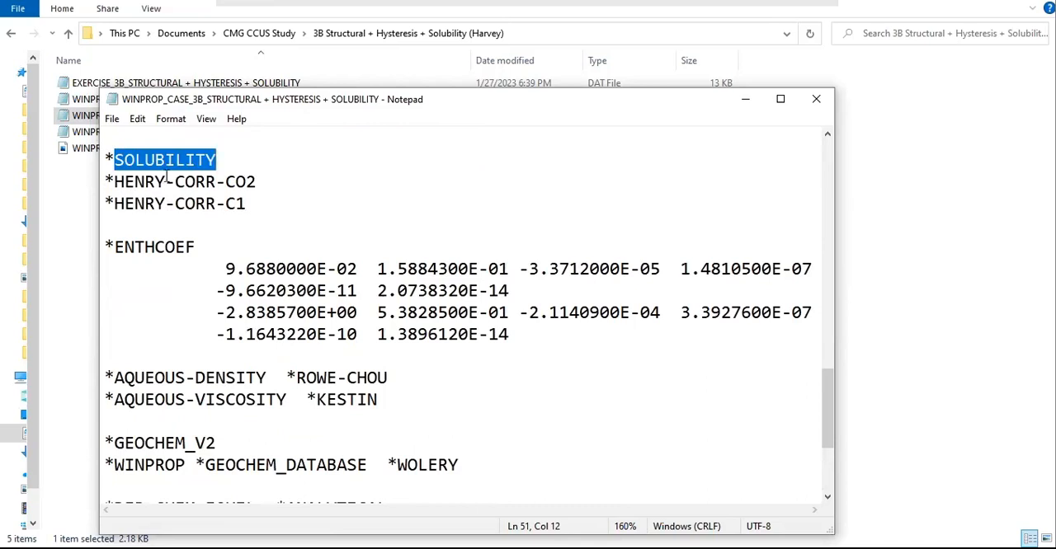
{"action": "left_click_drag", "start_coordinate": [109, 185], "coordinate": [245, 186]}
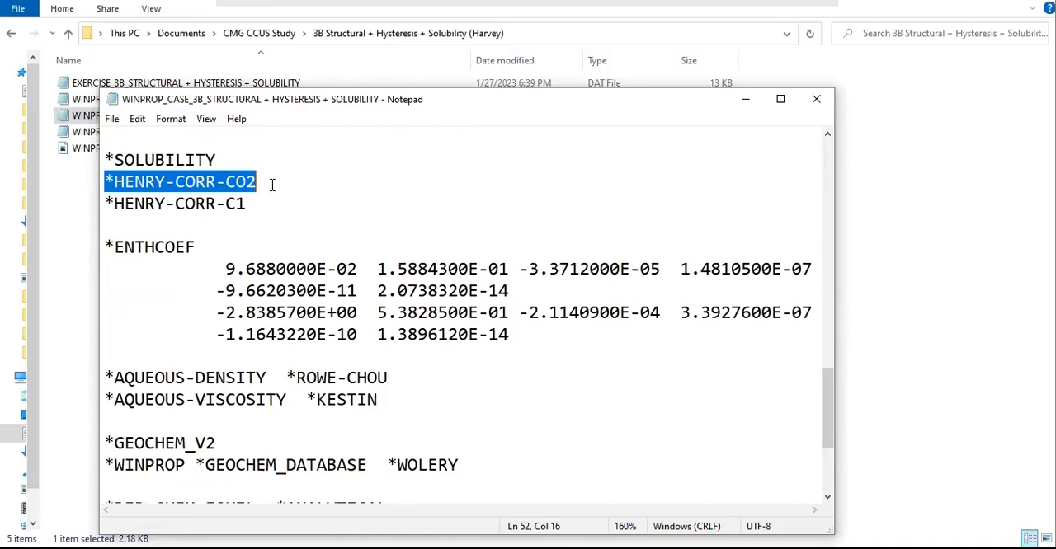
{"action": "double_click", "coordinate": [112, 203]}
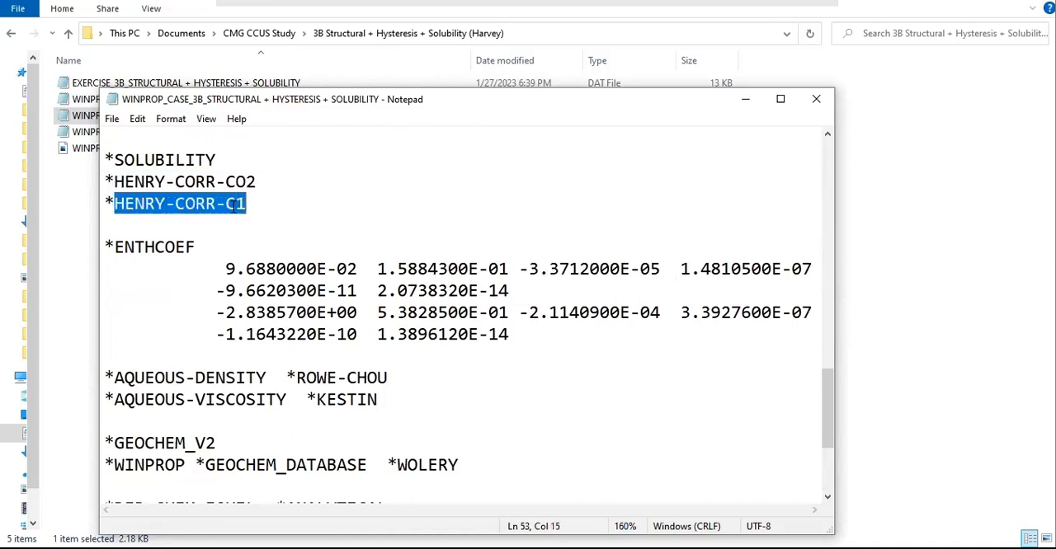
{"action": "mouse_move", "coordinate": [262, 203]}
{"action": "left_mouse_down"}
{"action": "mouse_move", "coordinate": [206, 207]}
{"action": "mouse_move", "coordinate": [256, 208]}
{"action": "left_mouse_up"}
Step: Move the 3B file aside, open the WINPROP_CASE_3 GEM file from the 3A Li-Nghiem folder and view its *SOLUBILITY section
{"action": "left_click_drag", "start_coordinate": [110, 93], "coordinate": [413, 138]}
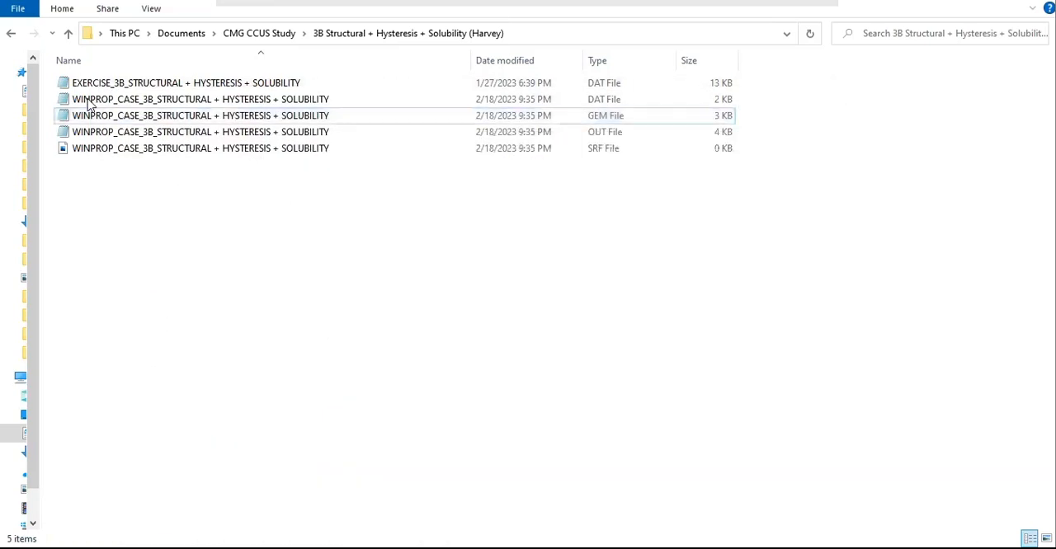
{"action": "left_click", "coordinate": [11, 33]}
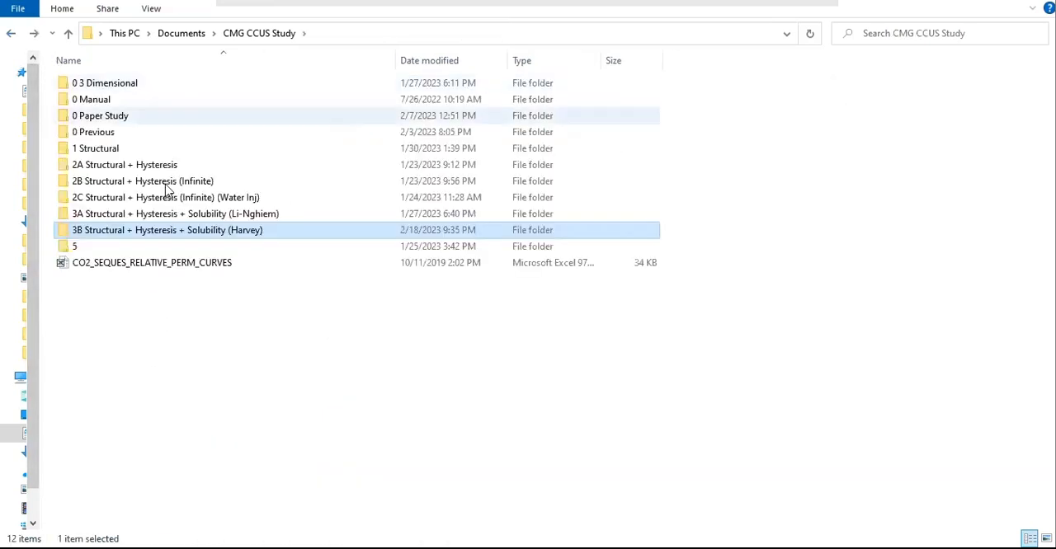
{"action": "double_click", "coordinate": [183, 215]}
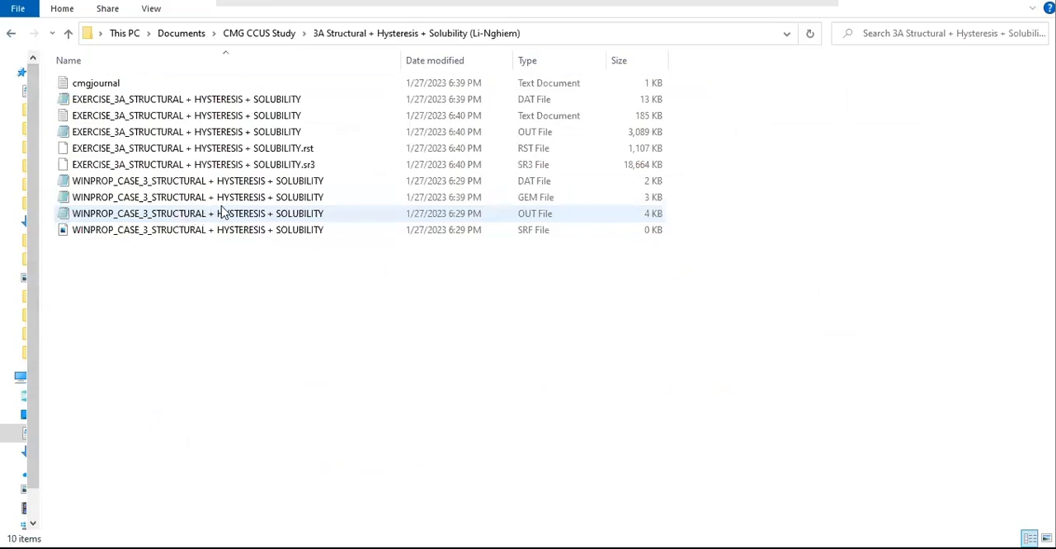
{"action": "double_click", "coordinate": [545, 198]}
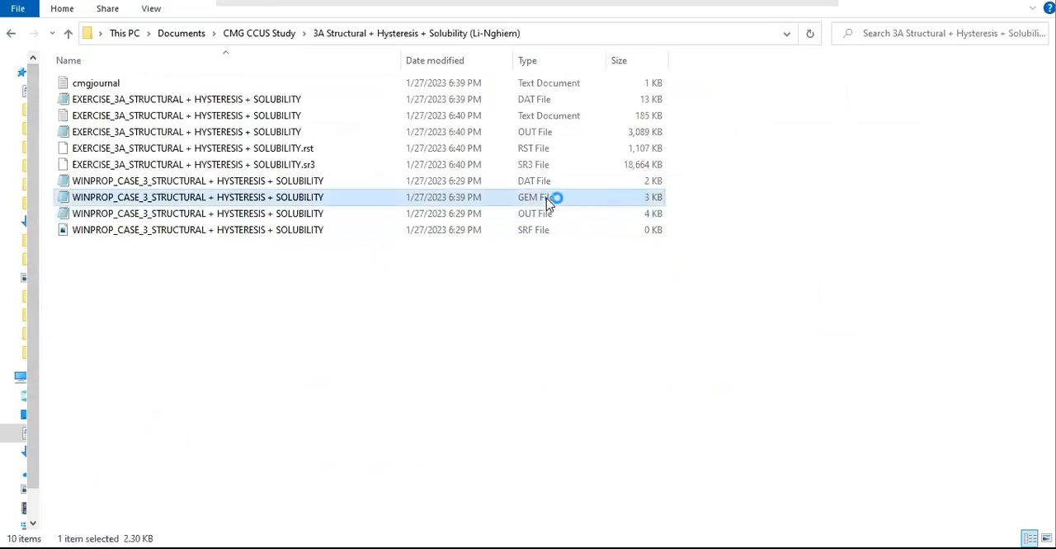
{"action": "scroll", "coordinate": [402, 298], "scroll_direction": "down", "scroll_amount": 15}
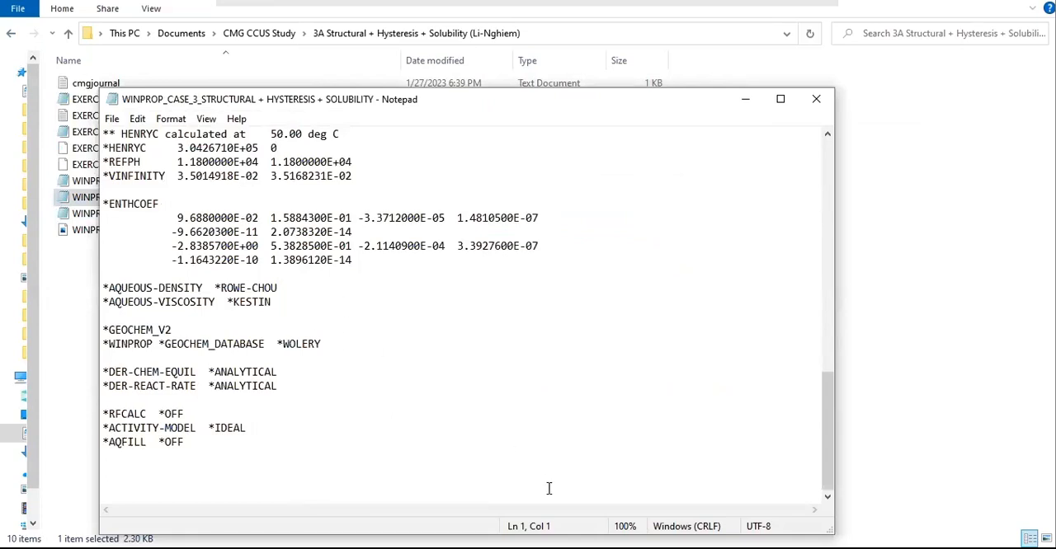
{"action": "scroll", "coordinate": [541, 422], "scroll_direction": "up", "scroll_amount": 3}
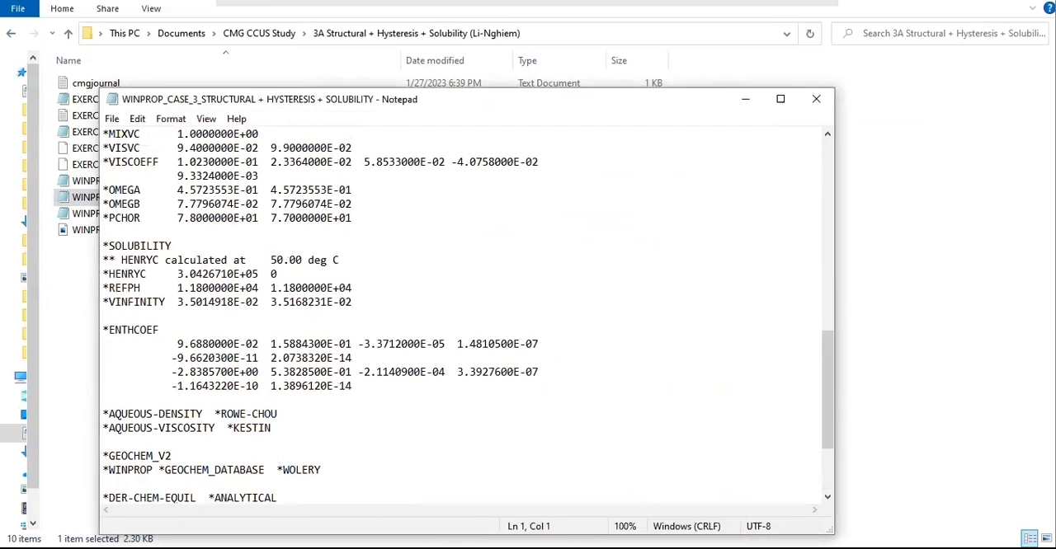
Step: Bring the 3B GEM file beside the 3A file and narrow the 3A window so both can be compared
{"action": "left_click", "coordinate": [627, 474]}
{"action": "left_click_drag", "start_coordinate": [489, 151], "coordinate": [508, 98]}
{"action": "left_click", "coordinate": [310, 192]}
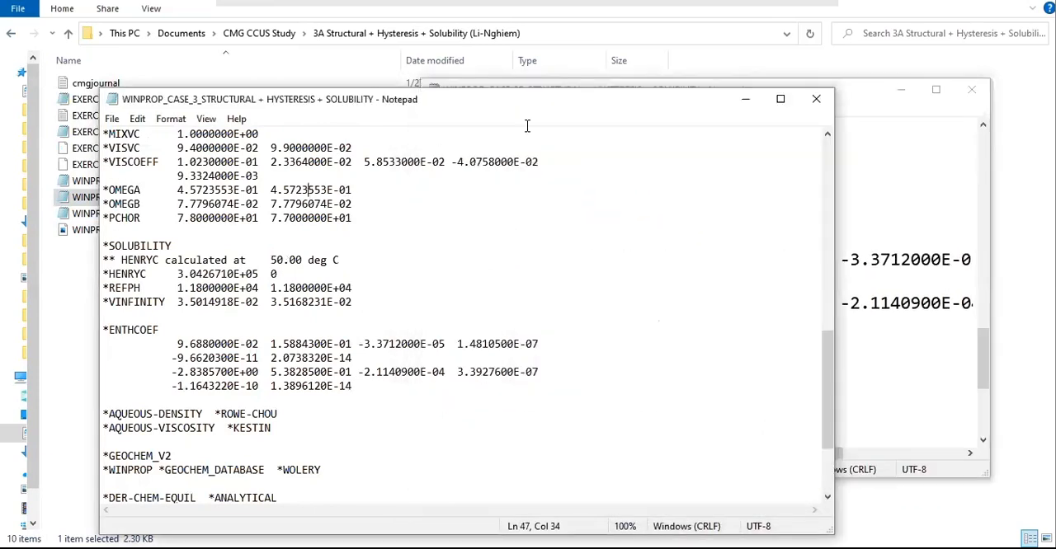
{"action": "left_click_drag", "start_coordinate": [833, 179], "coordinate": [621, 179]}
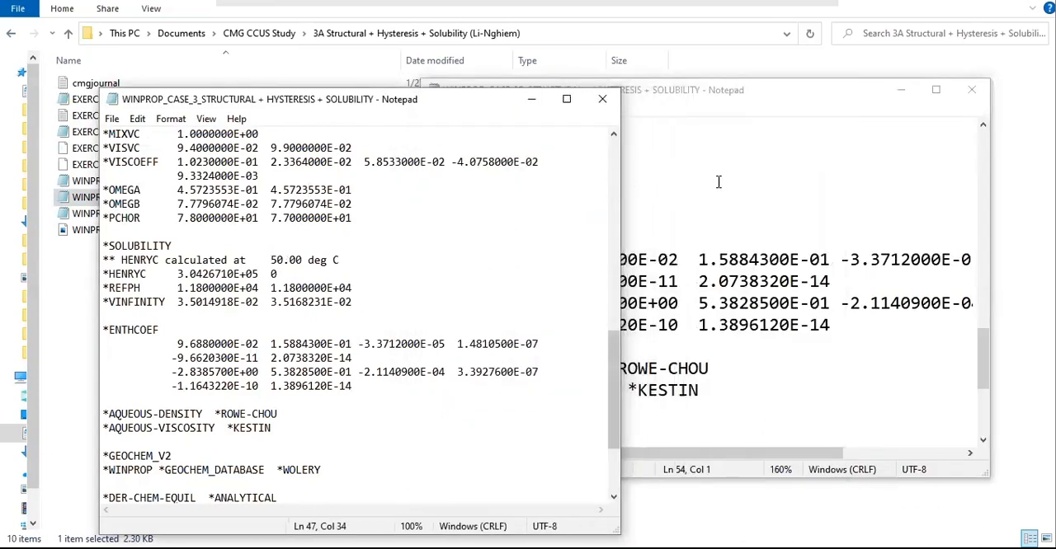
{"action": "left_click", "coordinate": [718, 181]}
{"action": "scroll", "coordinate": [705, 304], "scroll_direction": "down", "scroll_amount": 3}
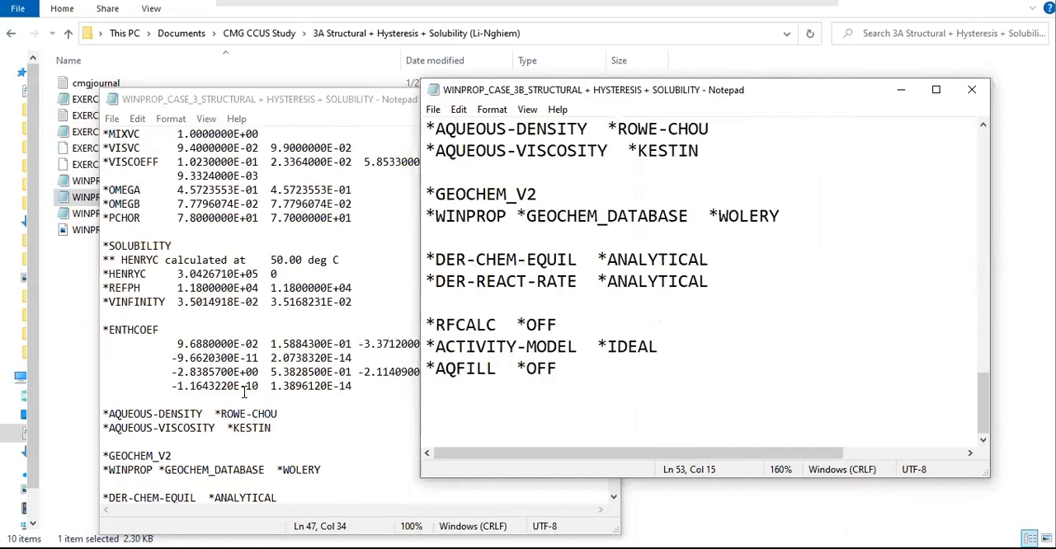
Step: Show the end of both GEM files and highlight the *RFCALC to *AQFILL lines in the 3A file
{"action": "left_click", "coordinate": [244, 391]}
{"action": "scroll", "coordinate": [251, 396], "scroll_direction": "down", "scroll_amount": 3}
{"action": "left_click", "coordinate": [600, 391]}
{"action": "left_click", "coordinate": [702, 389]}
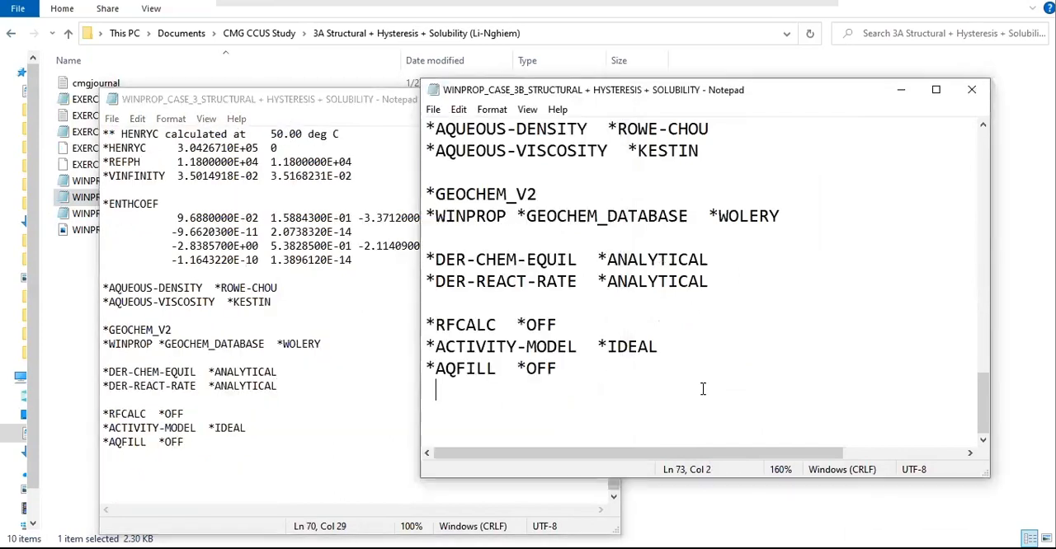
{"action": "left_click_drag", "start_coordinate": [501, 97], "coordinate": [606, 139]}
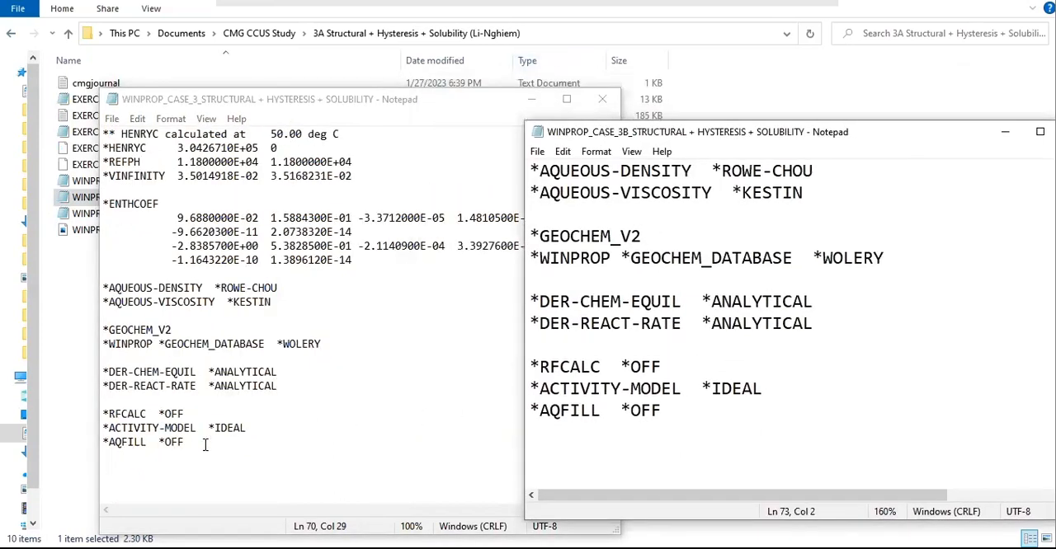
{"action": "left_click", "coordinate": [252, 453]}
{"action": "left_click_drag", "start_coordinate": [252, 453], "coordinate": [97, 409]}
Step: Place the two GEM files side by side without overlap and reduce their text zoom to 90%
{"action": "left_click_drag", "start_coordinate": [619, 221], "coordinate": [535, 221]}
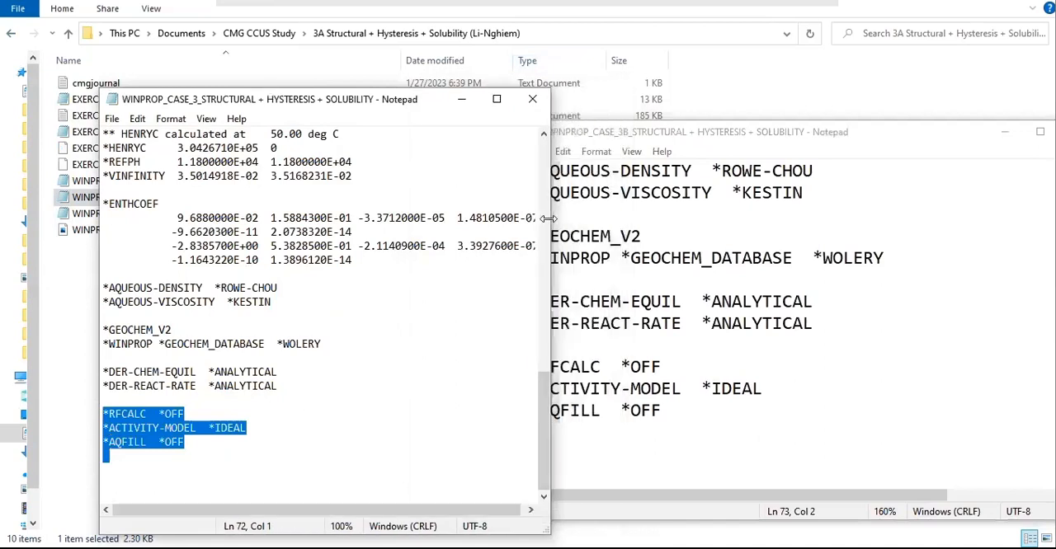
{"action": "left_click_drag", "start_coordinate": [305, 103], "coordinate": [239, 52]}
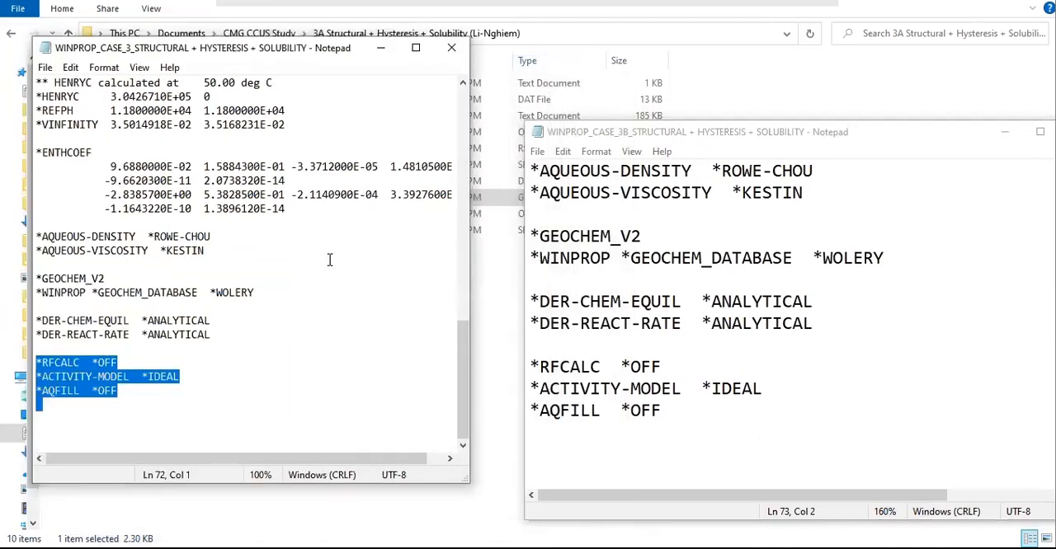
{"action": "scroll", "coordinate": [330, 260], "scroll_direction": "down", "scroll_amount": 1}
{"action": "left_click_drag", "start_coordinate": [469, 240], "coordinate": [507, 236]}
{"action": "left_click_drag", "start_coordinate": [580, 134], "coordinate": [575, 51]}
{"action": "scroll", "coordinate": [681, 263], "scroll_direction": "down", "scroll_amount": 6}
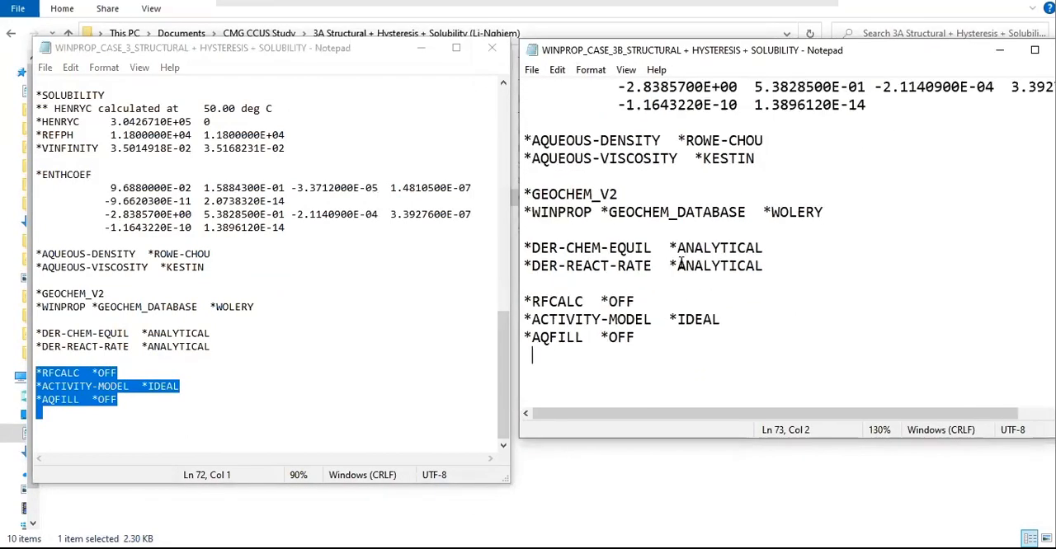
Step: Compare the closing sections by highlighting from *AQUEOUS-DENSITY to *AQFILL in 3A and from *ENTHCOEF to *AQFILL in 3B
{"action": "left_click", "coordinate": [226, 404]}
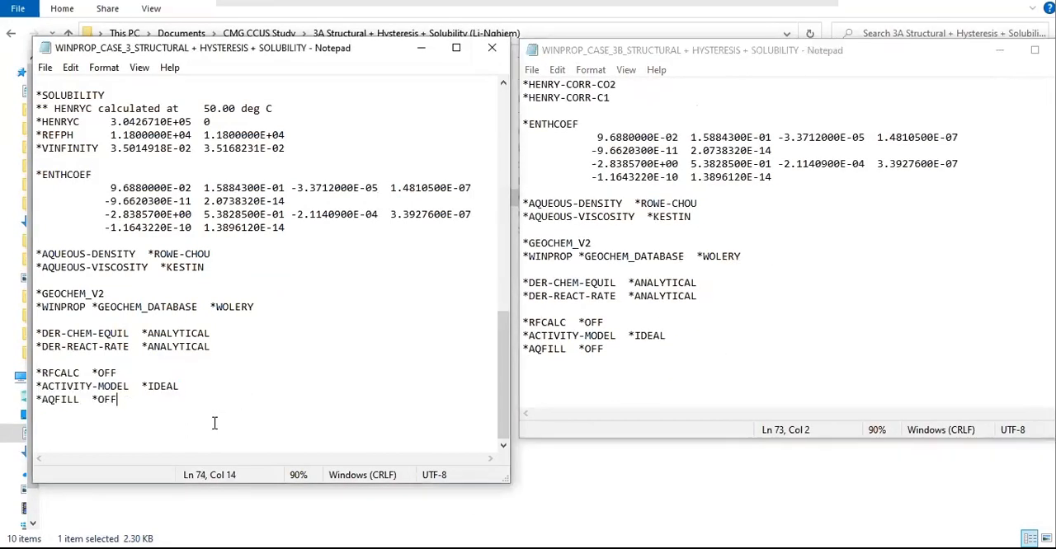
{"action": "left_click_drag", "start_coordinate": [258, 402], "coordinate": [42, 240]}
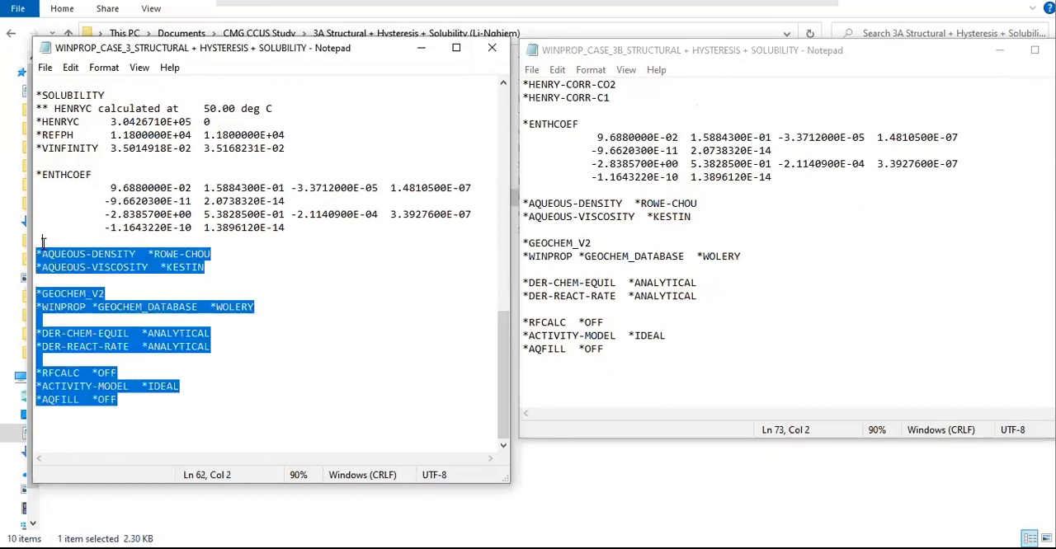
{"action": "left_click_drag", "start_coordinate": [599, 367], "coordinate": [520, 116]}
{"action": "scroll", "coordinate": [584, 206], "scroll_direction": "up", "scroll_amount": 2}
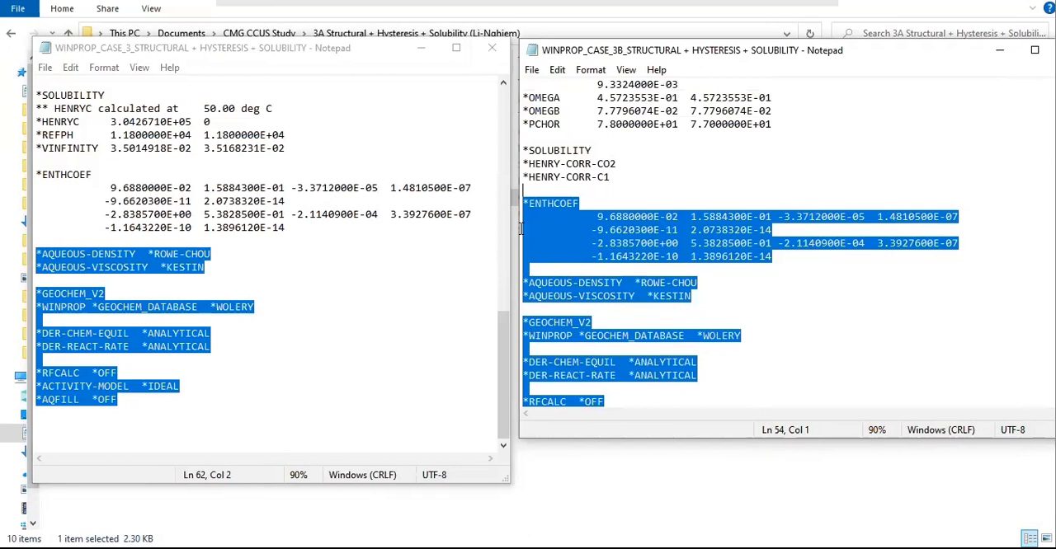
Step: Examine the 3A file's *SOLUBILITY block by highlighting its HENRYC temperature comment, the *HENRYC line and the lines through *VINFINITY
{"action": "scroll", "coordinate": [354, 274], "scroll_direction": "up", "scroll_amount": 3}
{"action": "left_click_drag", "start_coordinate": [285, 267], "coordinate": [35, 215]}
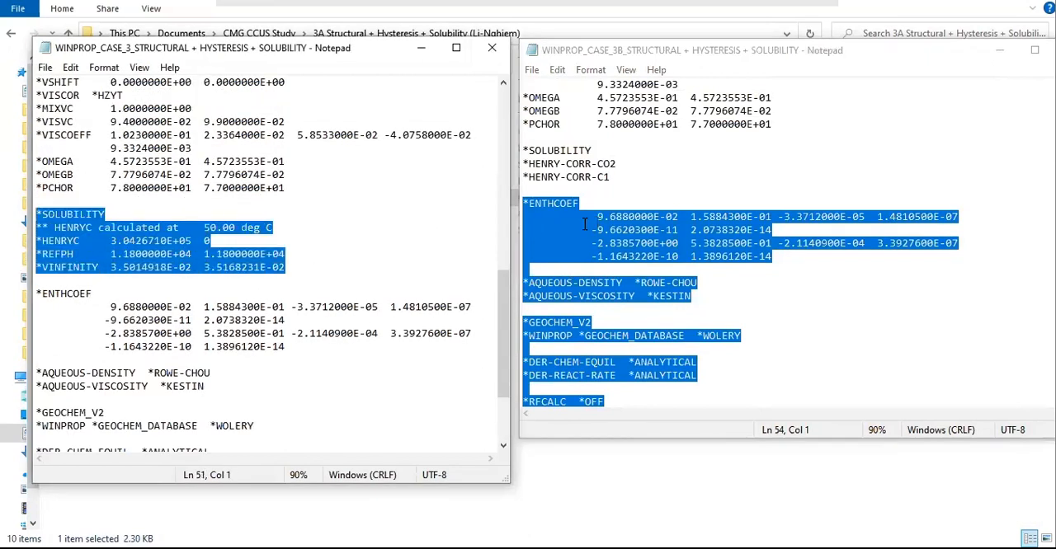
{"action": "left_click", "coordinate": [54, 227]}
{"action": "left_click_drag", "start_coordinate": [55, 228], "coordinate": [276, 232]}
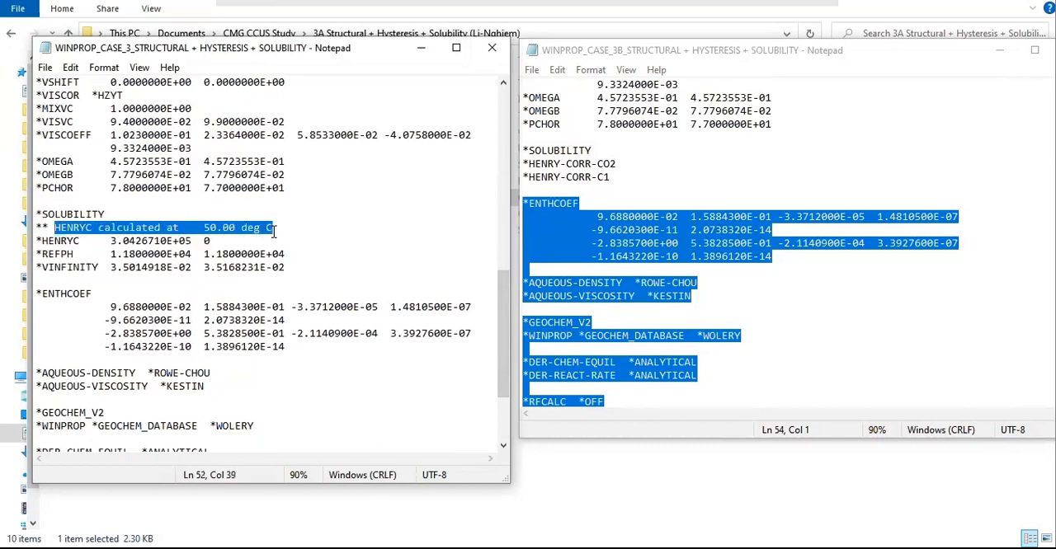
{"action": "left_click", "coordinate": [169, 241]}
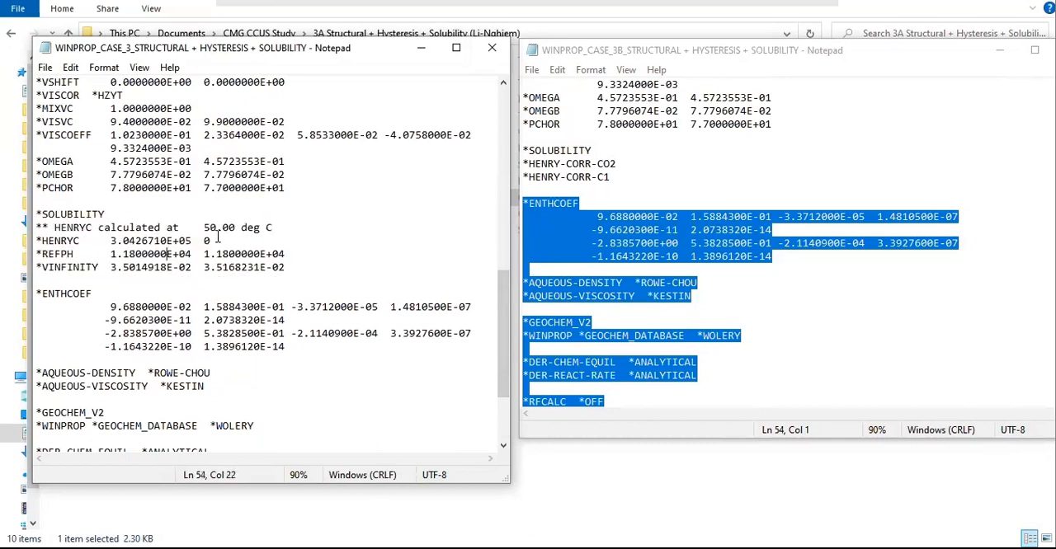
{"action": "left_click_drag", "start_coordinate": [220, 241], "coordinate": [24, 239]}
{"action": "left_click", "coordinate": [241, 266]}
{"action": "left_click_drag", "start_coordinate": [285, 267], "coordinate": [35, 214]}
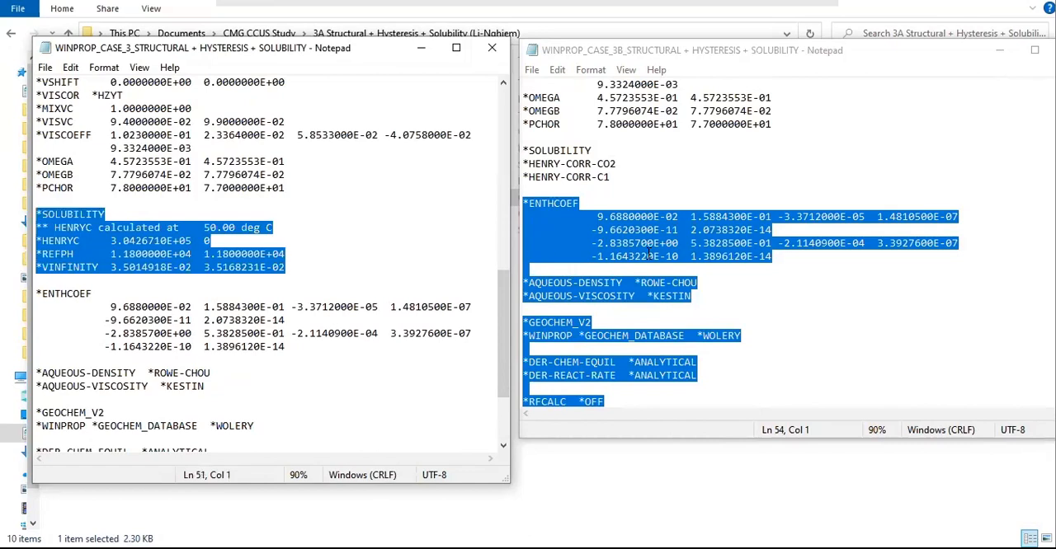
Step: Compare the 3B file's *SOLUBILITY keyword and Henry correlation lines with the 3A file's *SOLUBILITY block
{"action": "left_click", "coordinate": [635, 218]}
{"action": "scroll", "coordinate": [627, 239], "scroll_direction": "up", "scroll_amount": 2}
{"action": "left_click_drag", "start_coordinate": [624, 243], "coordinate": [621, 265]}
{"action": "left_click", "coordinate": [661, 266]}
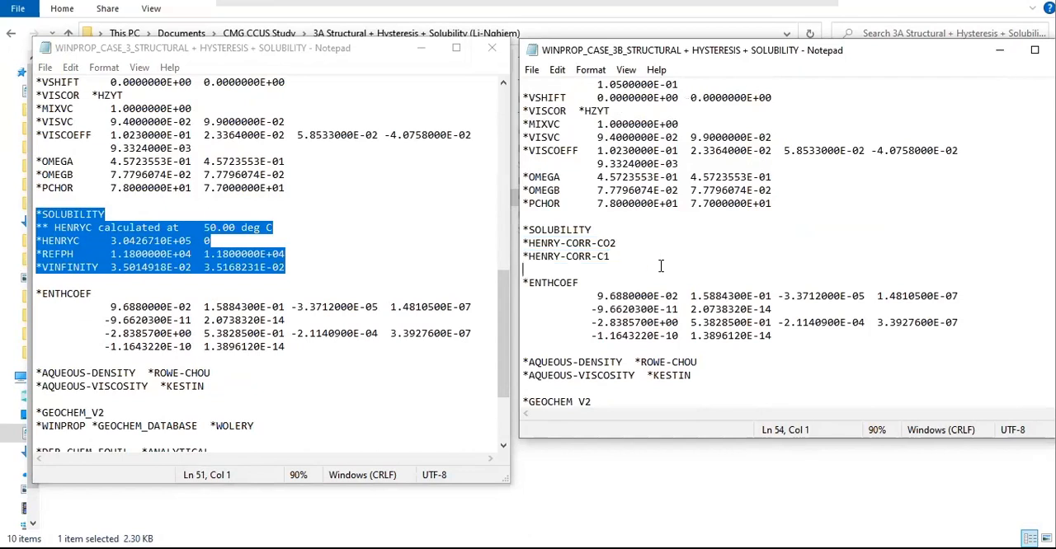
{"action": "scroll", "coordinate": [661, 266], "scroll_direction": "up", "scroll_amount": 2}
{"action": "left_click", "coordinate": [234, 209]}
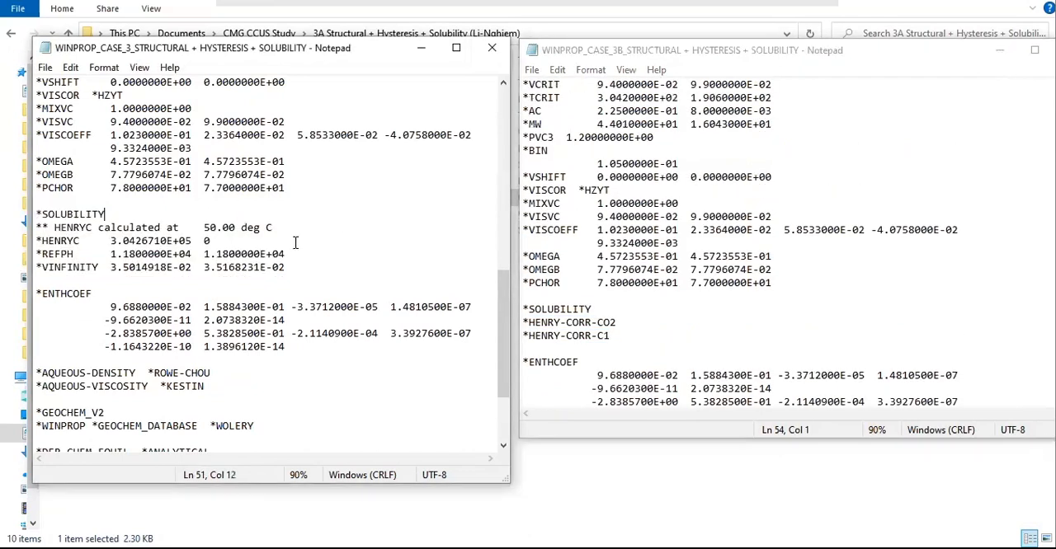
{"action": "scroll", "coordinate": [294, 242], "scroll_direction": "up", "scroll_amount": 2}
{"action": "left_click_drag", "start_coordinate": [608, 308], "coordinate": [522, 309]}
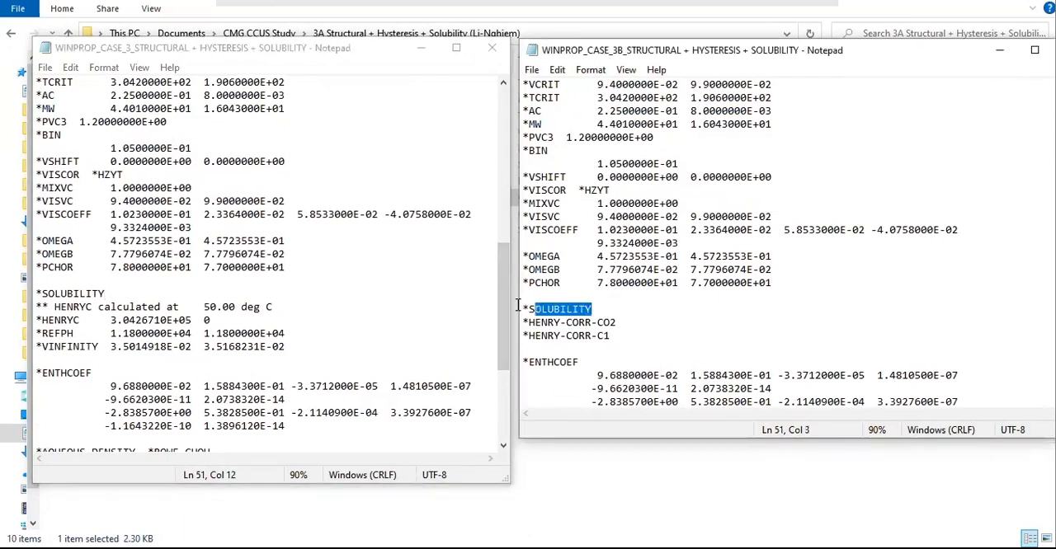
Step: Heighten the 3B window and compare component properties by highlighting *VSHIFT to *PCHOR in 3A and *PCRIT to *PCHOR in 3B
{"action": "left_click_drag", "start_coordinate": [635, 441], "coordinate": [634, 487]}
{"action": "scroll", "coordinate": [580, 279], "scroll_direction": "up", "scroll_amount": 1}
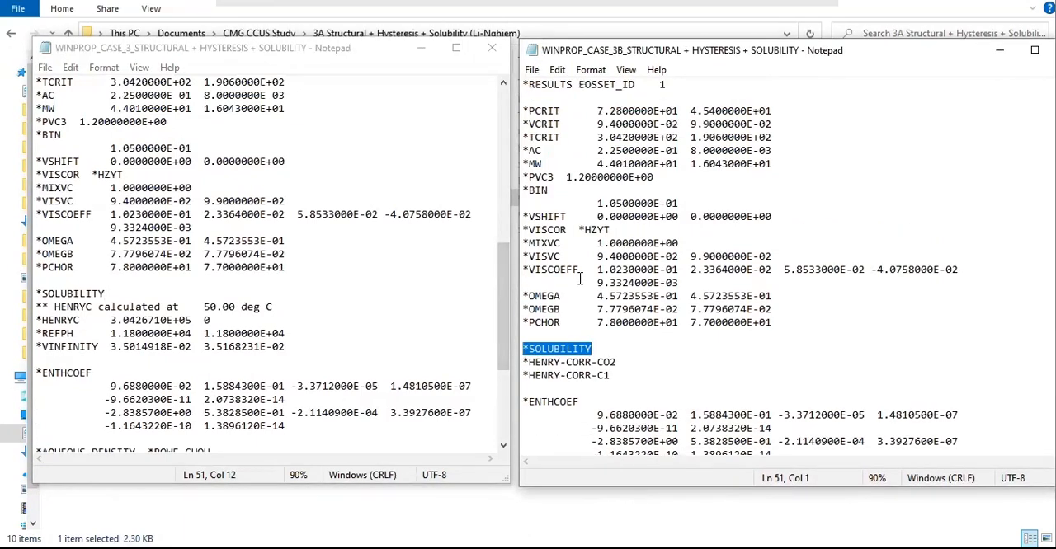
{"action": "left_click", "coordinate": [185, 243]}
{"action": "scroll", "coordinate": [198, 264], "scroll_direction": "up", "scroll_amount": 2}
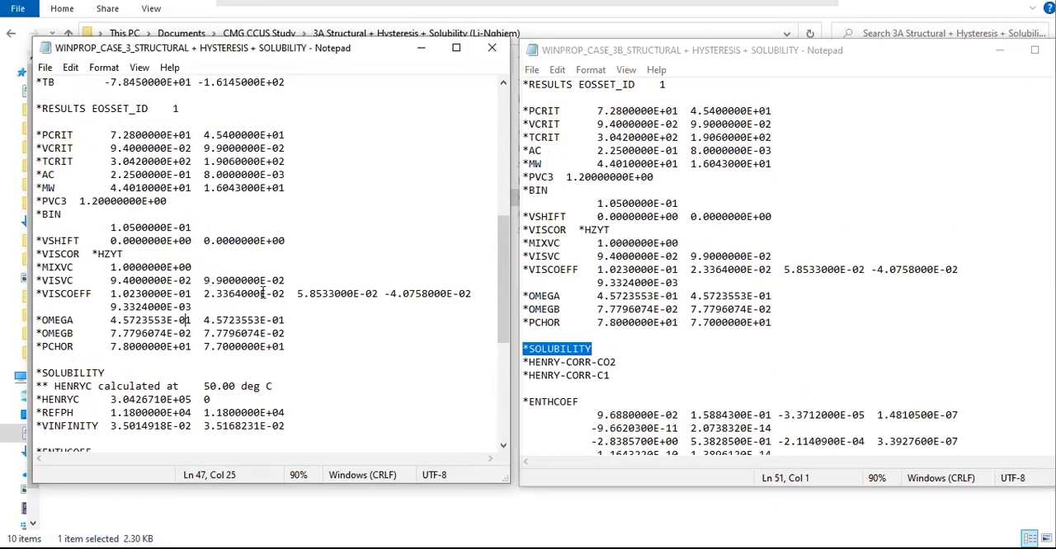
{"action": "left_click", "coordinate": [299, 353]}
{"action": "left_click_drag", "start_coordinate": [287, 347], "coordinate": [18, 241]}
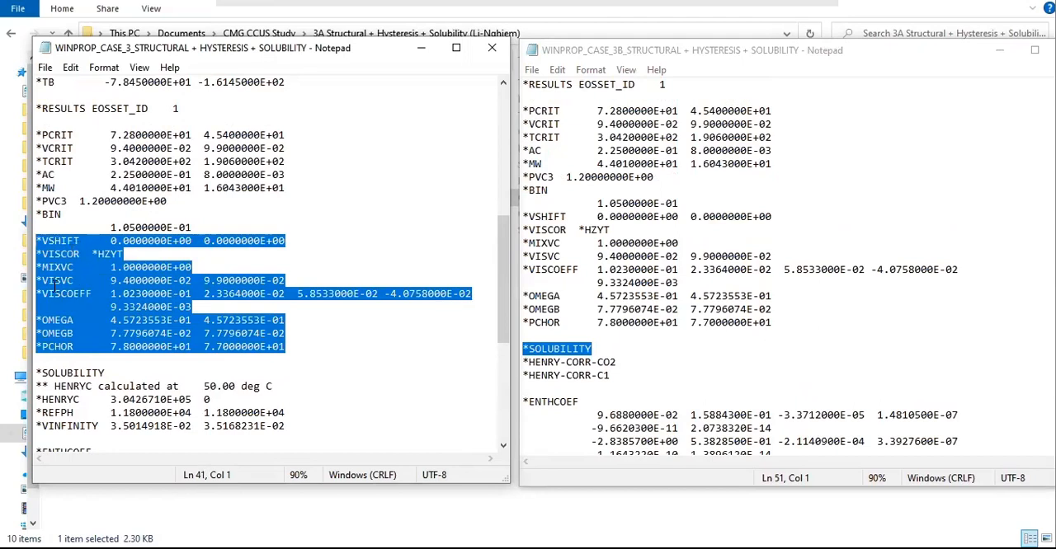
{"action": "left_click_drag", "start_coordinate": [782, 324], "coordinate": [520, 106]}
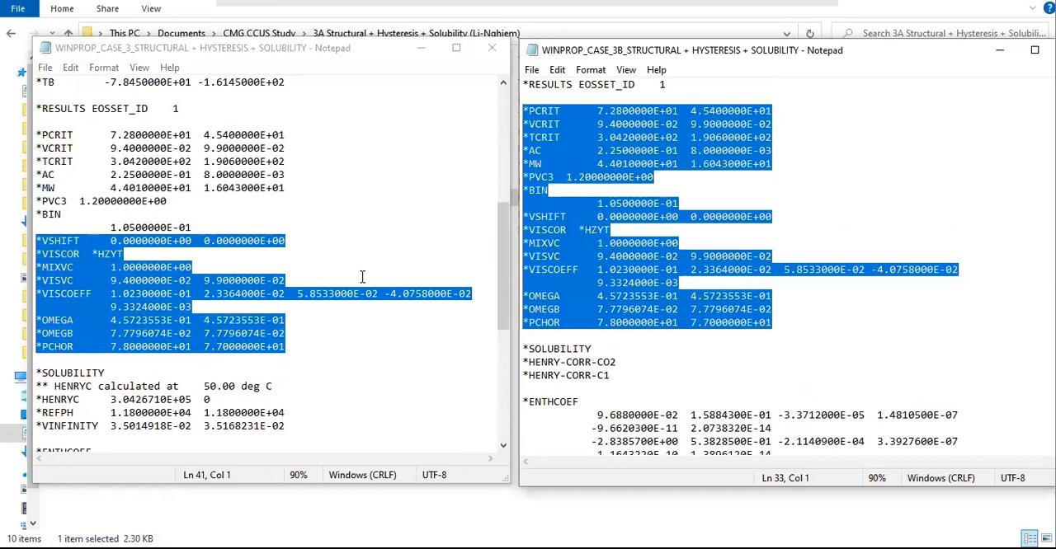
Step: Compare the model, component name and *HCFLAG to *TB sections above *RESULTS EOSSET_ID in both GEM files
{"action": "scroll", "coordinate": [359, 284], "scroll_direction": "up", "scroll_amount": 4}
{"action": "left_click", "coordinate": [345, 353]}
{"action": "scroll", "coordinate": [693, 335], "scroll_direction": "up", "scroll_amount": 7}
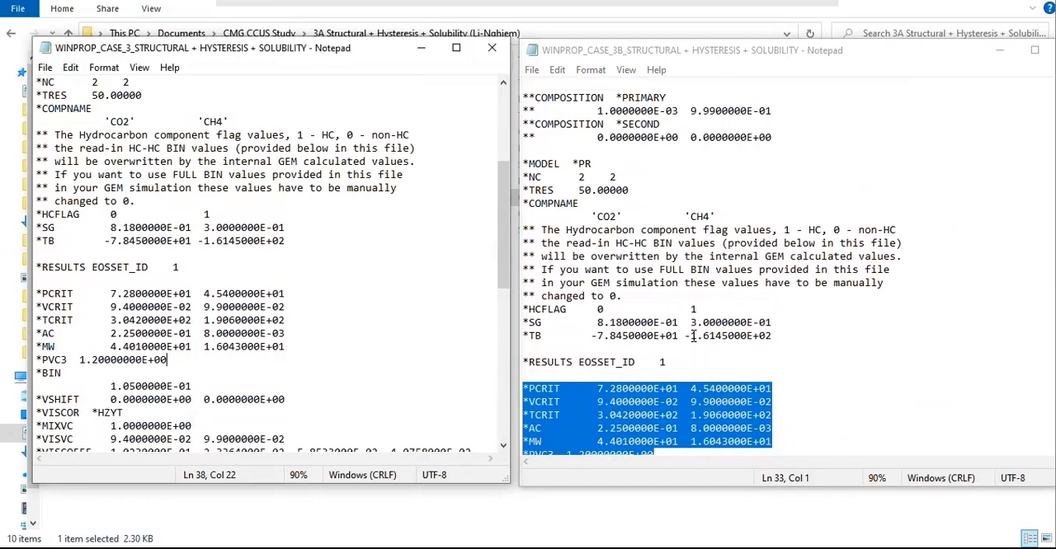
{"action": "scroll", "coordinate": [696, 353], "scroll_direction": "down", "scroll_amount": 5}
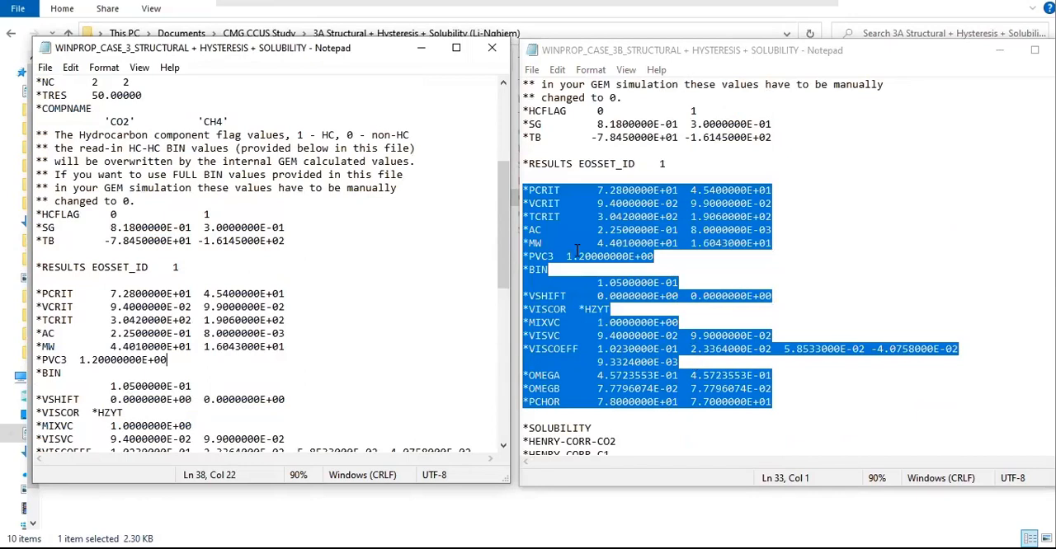
Step: Close the 3A GEM file and go back to the 3B Structural + Hysteresis + Solubility (Harvey) folder
{"action": "left_click", "coordinate": [494, 55]}
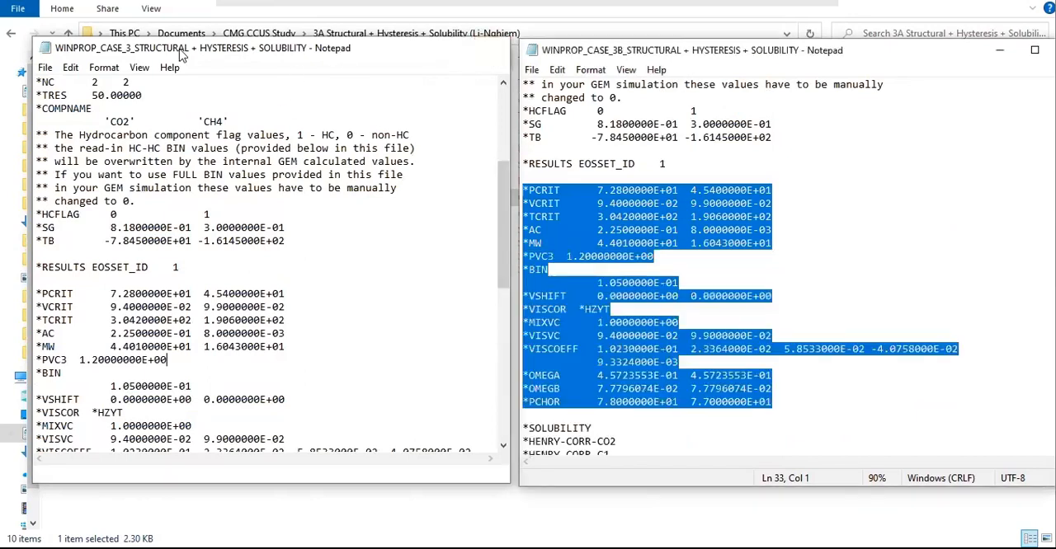
{"action": "left_click", "coordinate": [10, 33]}
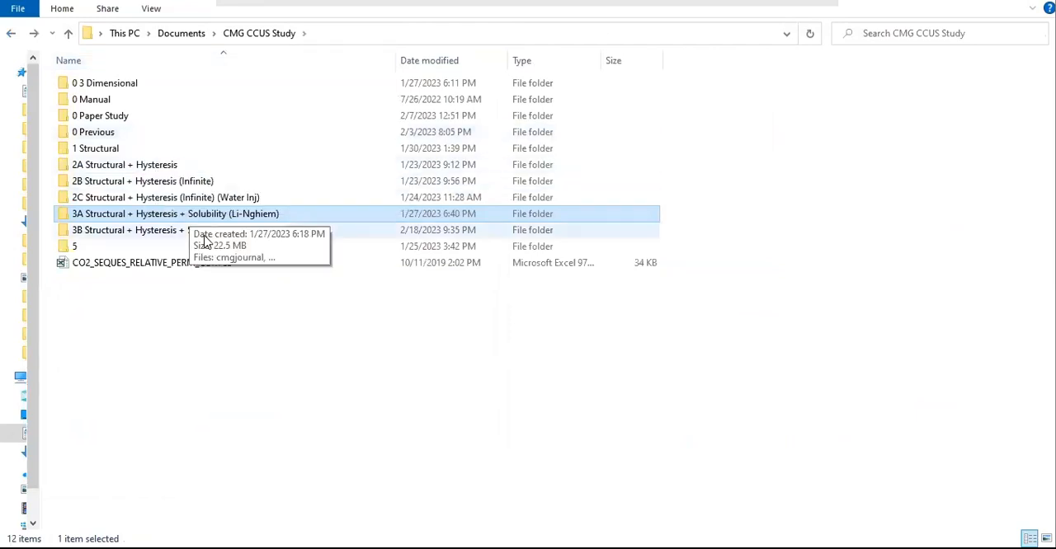
{"action": "double_click", "coordinate": [207, 236]}
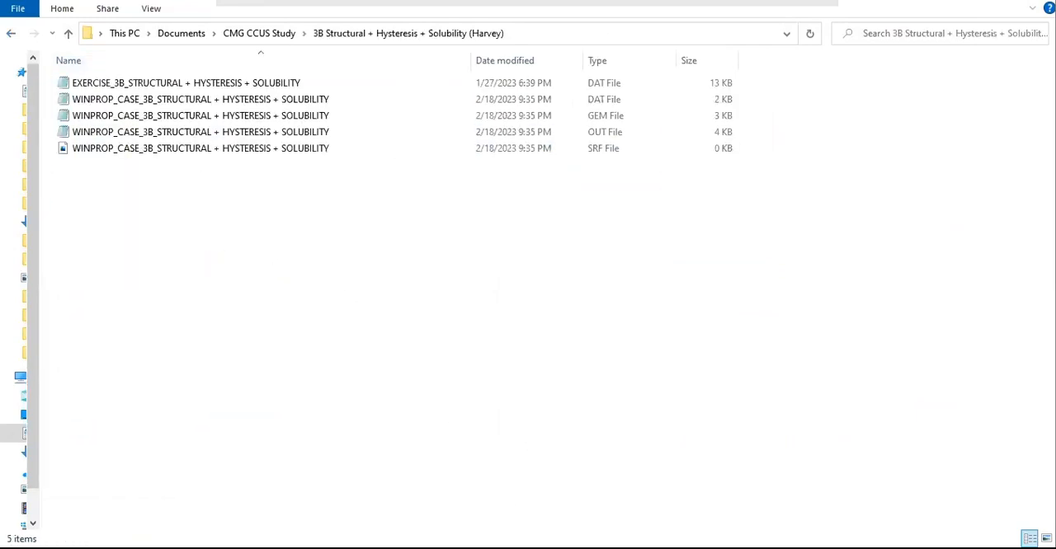
Step: Return to the 3B GEM file, enlarge its text to 150% and highlight the *SOLUBILITY and *HENRY-CORR-CO2 lines
{"action": "key", "text": "alt+Tab"}
{"action": "left_click", "coordinate": [647, 348]}
{"action": "scroll", "coordinate": [636, 353], "scroll_direction": "down", "scroll_amount": 3}
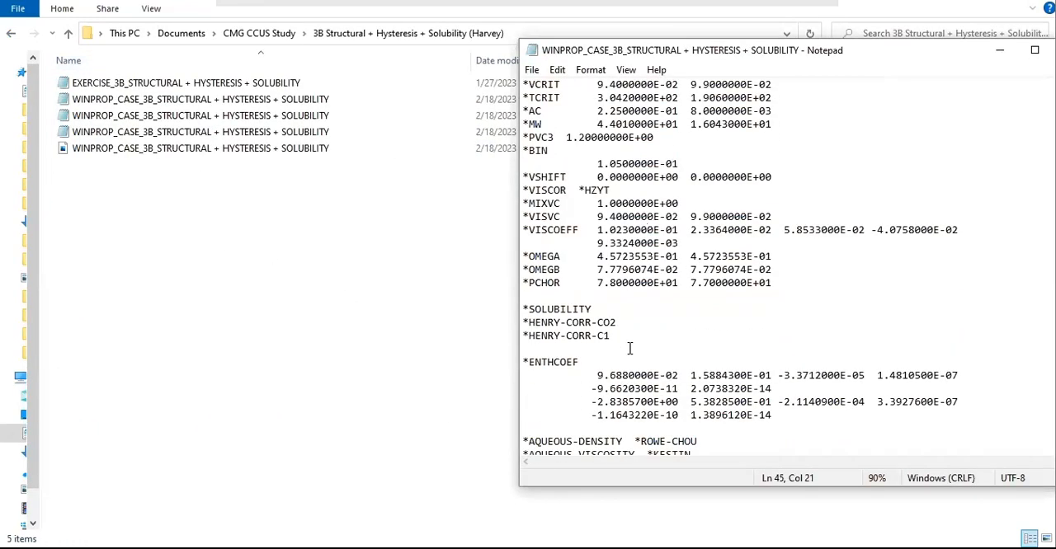
{"action": "scroll", "coordinate": [629, 348], "scroll_direction": "up", "scroll_amount": 6, "text": "ctrl"}
{"action": "left_click_drag", "start_coordinate": [682, 216], "coordinate": [516, 193]}
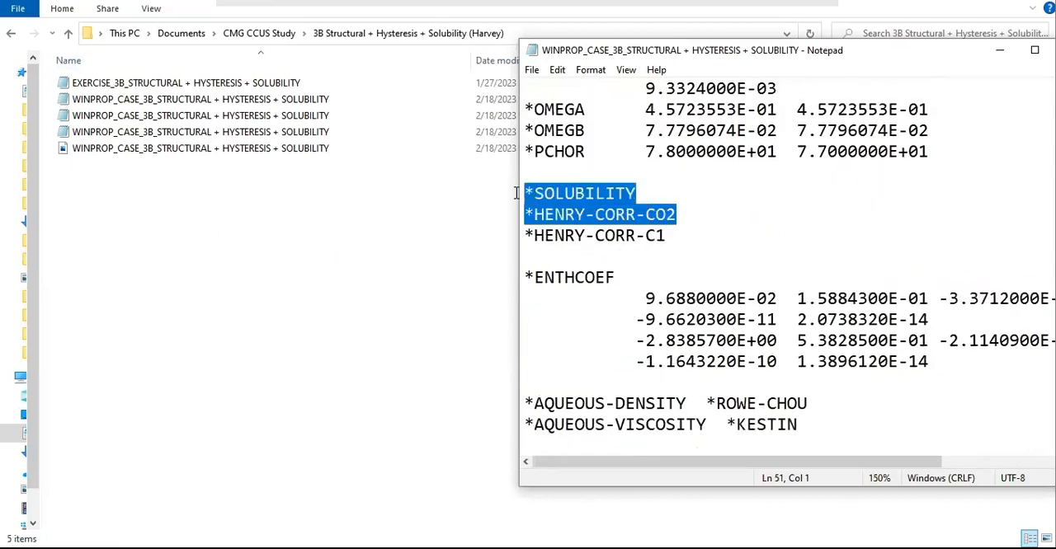
Step: Highlight *HENRY-CORR-C1, then copy only the *SOLUBILITY and *HENRY-CORR-CO2 lines from the 3B GEM file
{"action": "right_click", "coordinate": [630, 212]}
{"action": "left_click", "coordinate": [667, 259]}
{"action": "left_click_drag", "start_coordinate": [674, 235], "coordinate": [532, 231]}
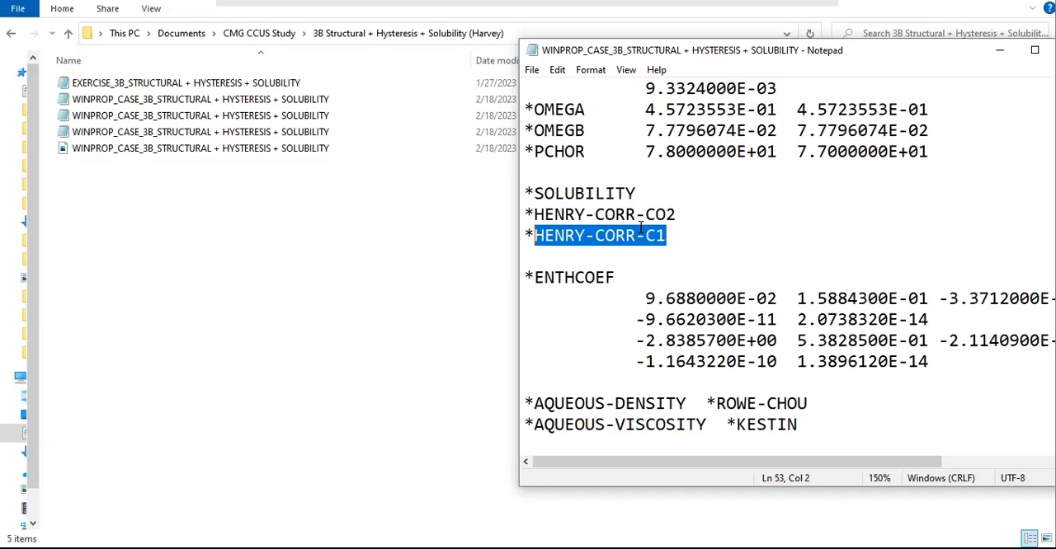
{"action": "left_click_drag", "start_coordinate": [678, 215], "coordinate": [523, 191]}
{"action": "right_click", "coordinate": [557, 206]}
{"action": "left_click", "coordinate": [593, 255]}
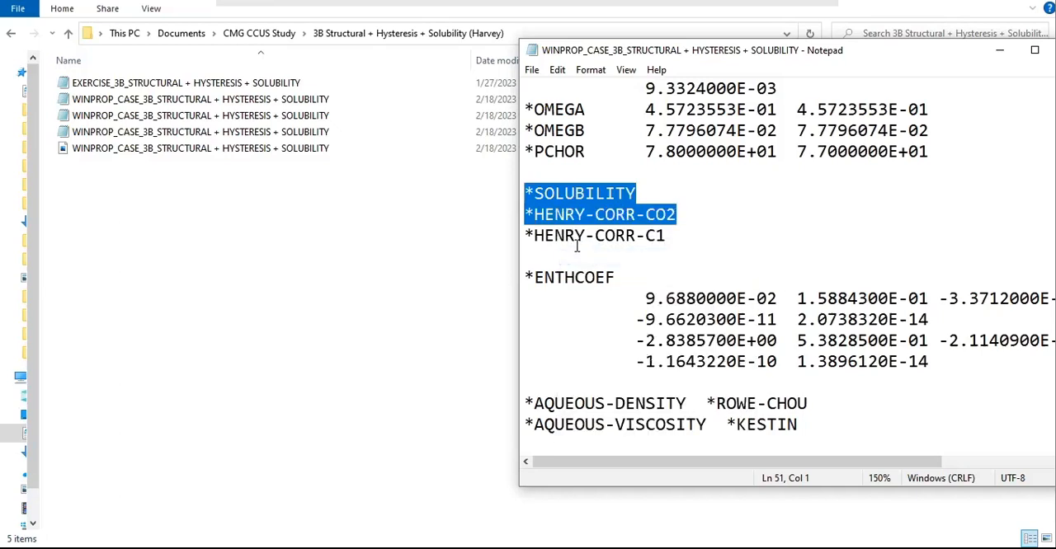
Step: Open the EXERCISE_3B_STRUCTURAL + HYSTERESIS + SOLUBILITY DAT file, widen its window and go to the *SOLUBILITY section
{"action": "left_click", "coordinate": [369, 239]}
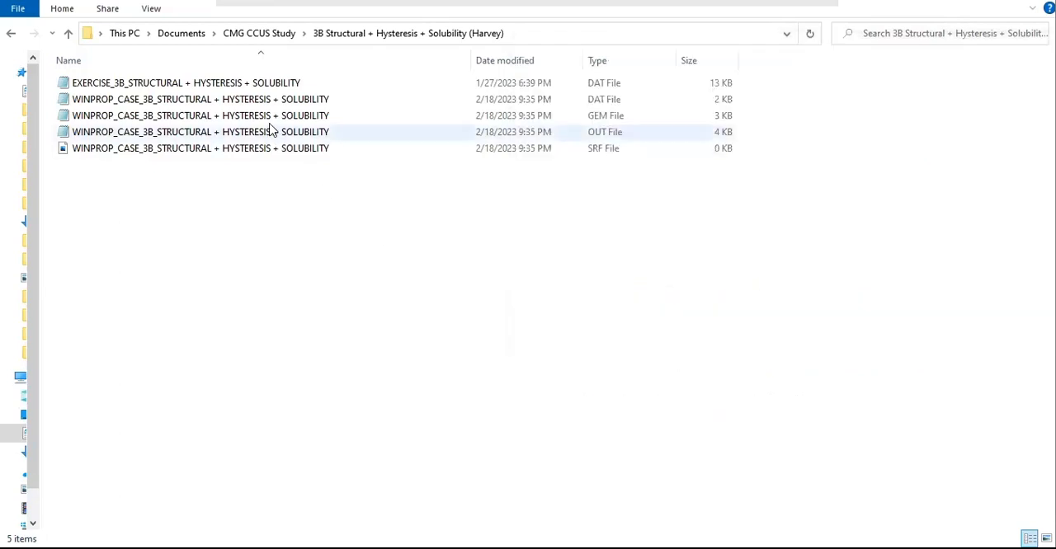
{"action": "double_click", "coordinate": [241, 84]}
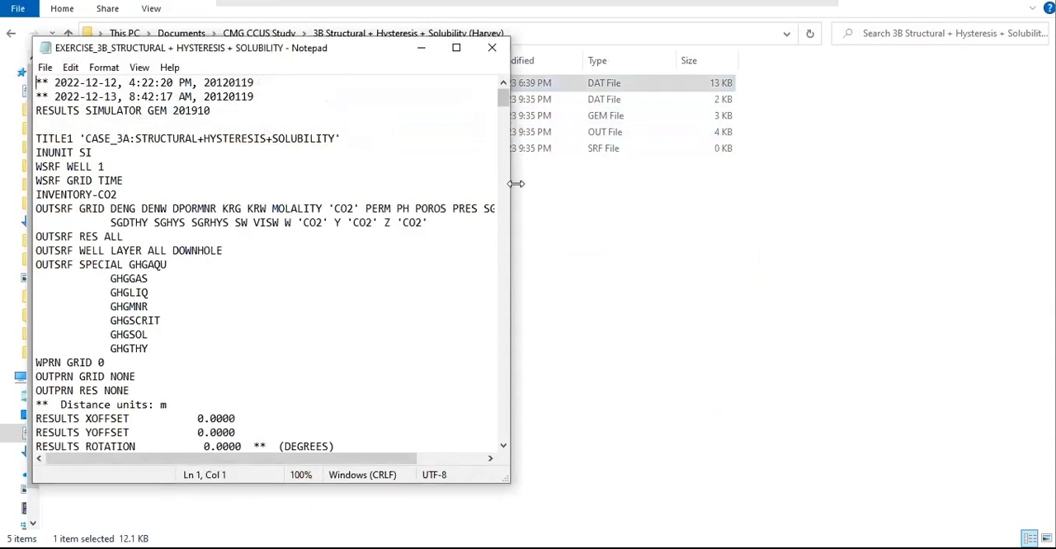
{"action": "left_click_drag", "start_coordinate": [510, 183], "coordinate": [612, 184]}
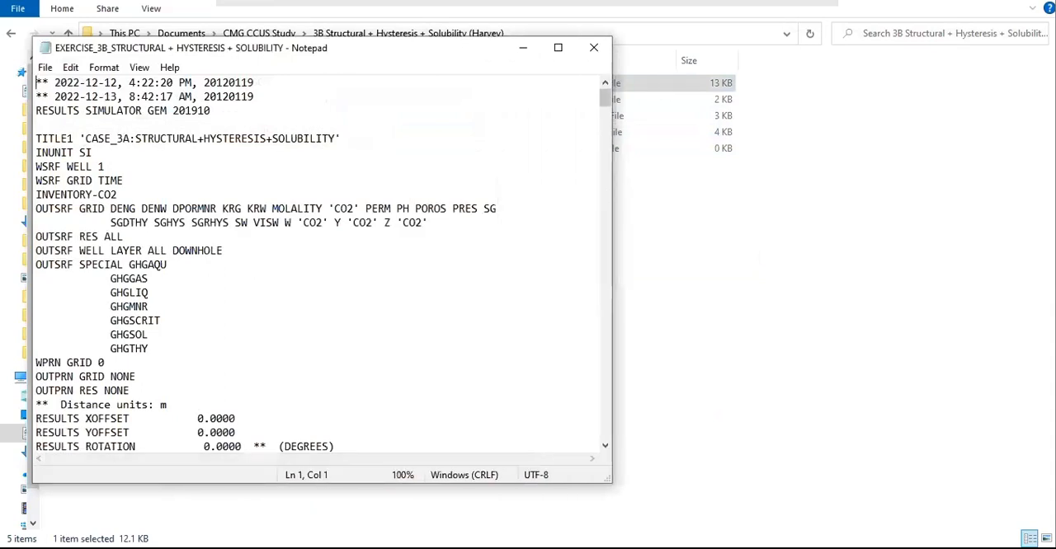
{"action": "scroll", "coordinate": [280, 196], "scroll_direction": "down", "scroll_amount": 10}
{"action": "scroll", "coordinate": [280, 198], "scroll_direction": "down", "scroll_amount": 20}
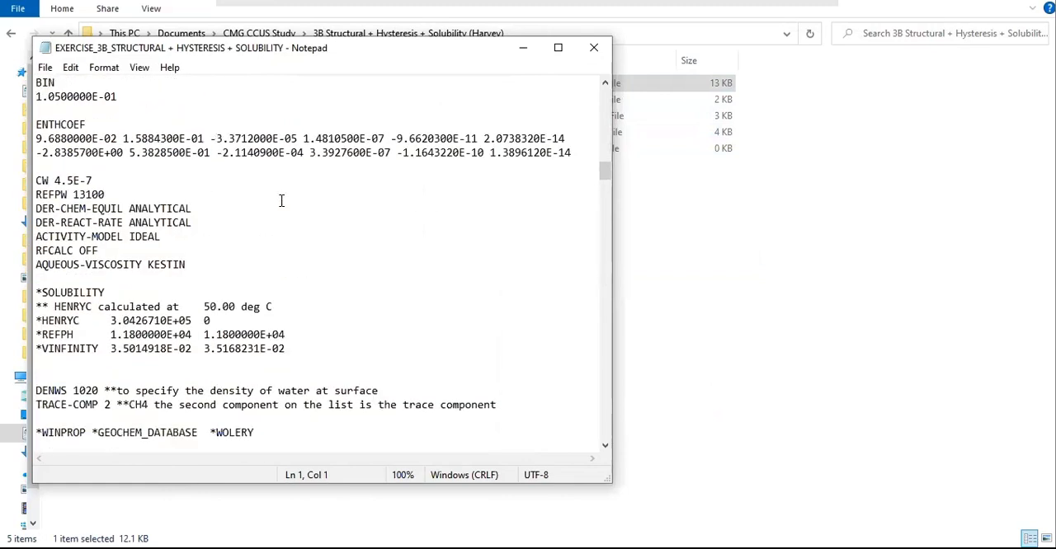
{"action": "scroll", "coordinate": [281, 200], "scroll_direction": "down", "scroll_amount": 1}
{"action": "left_click_drag", "start_coordinate": [307, 314], "coordinate": [12, 249]}
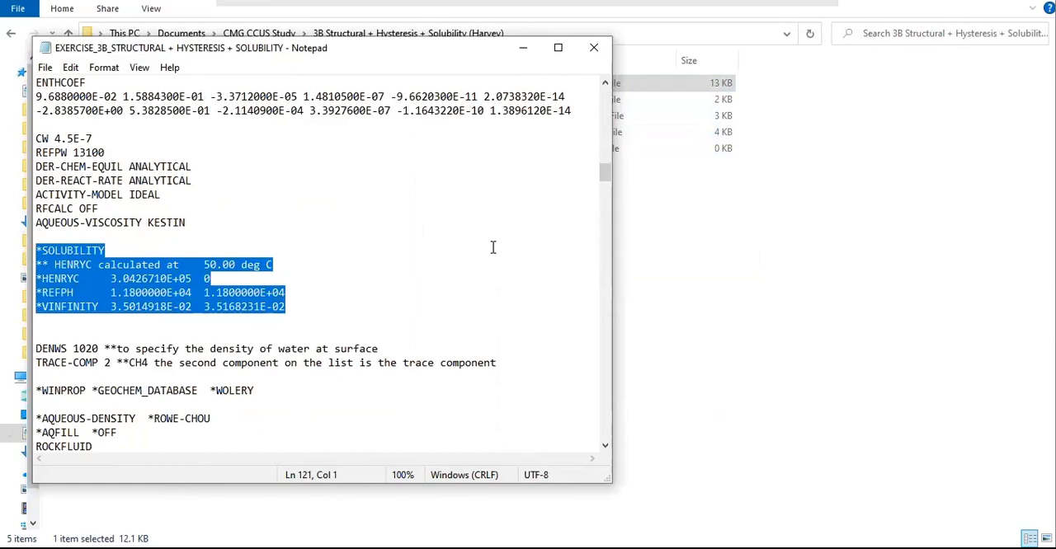
{"action": "key", "text": "Delete"}
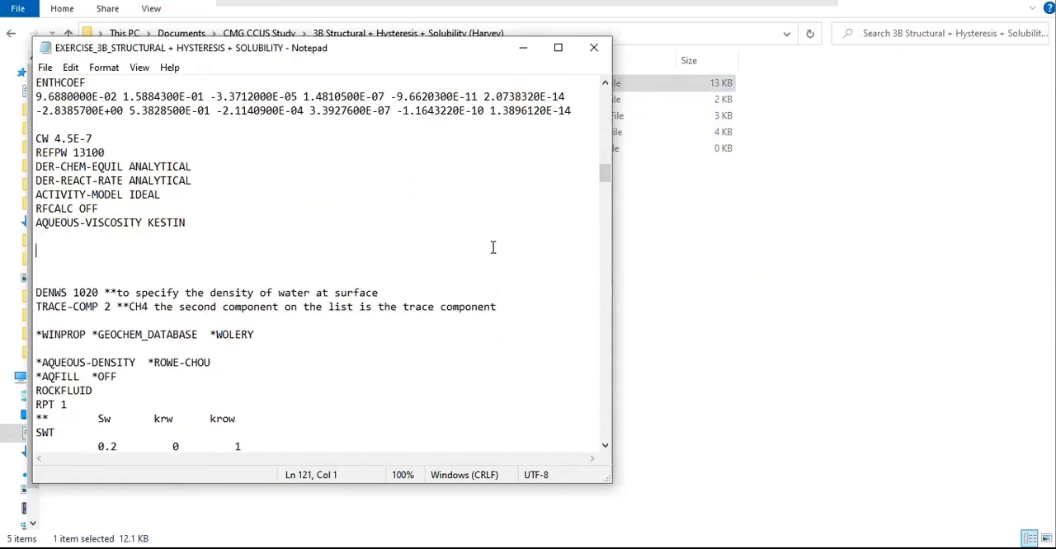
{"action": "key", "text": "ctrl+z"}
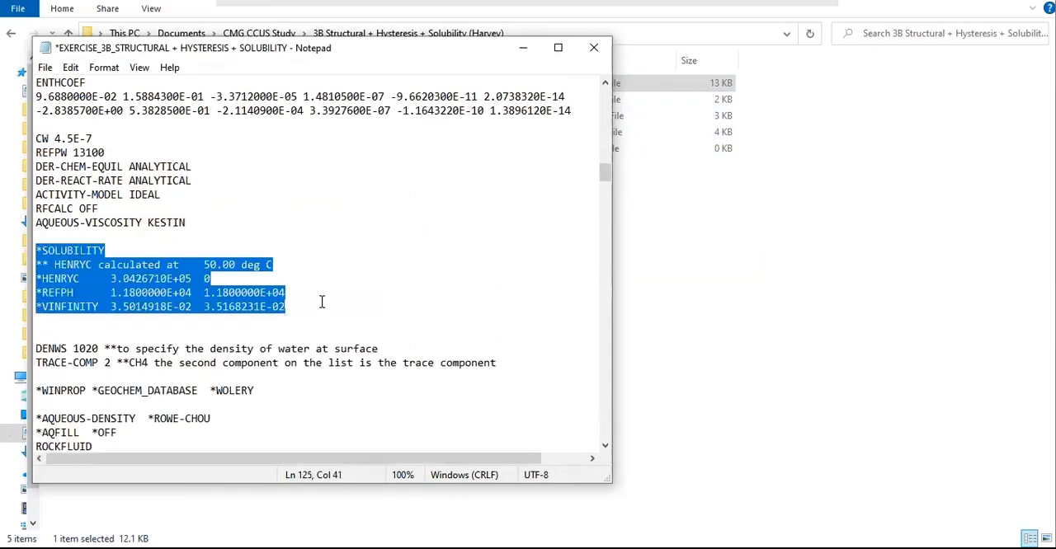
Step: Enlarge the text to 140% and replace the *SOLUBILITY to *VINFINITY block with the copied *SOLUBILITY and *HENRY-CORR-CO2 lines, removing an extra blank line
{"action": "scroll", "coordinate": [321, 299], "scroll_direction": "up", "scroll_amount": 2}
{"action": "scroll", "coordinate": [329, 306], "scroll_direction": "up", "scroll_amount": 2}
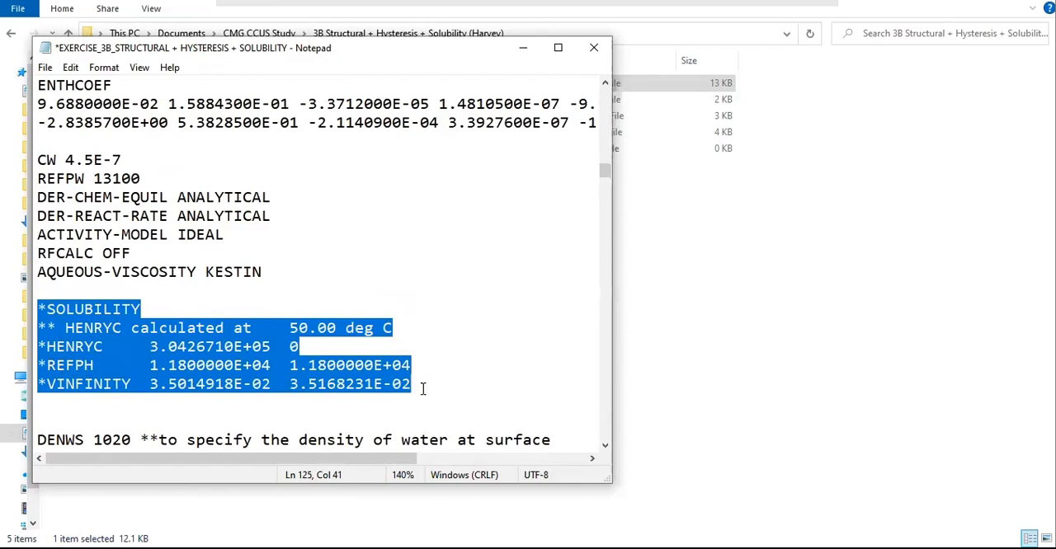
{"action": "left_click_drag", "start_coordinate": [428, 384], "coordinate": [37, 311]}
{"action": "key", "text": "Delete"}
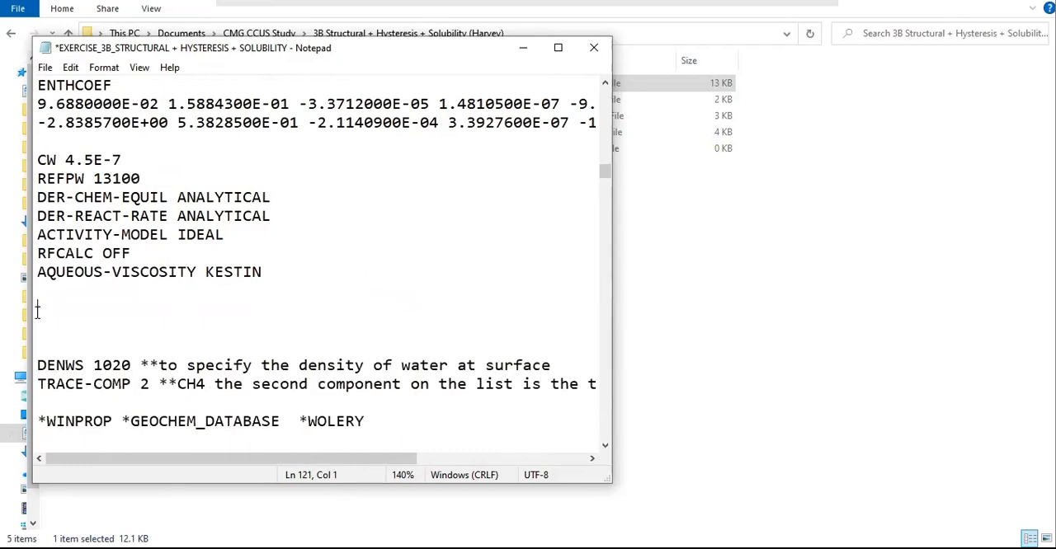
{"action": "key", "text": "ctrl+v"}
{"action": "key", "text": "Down"}
{"action": "key", "text": "Delete"}
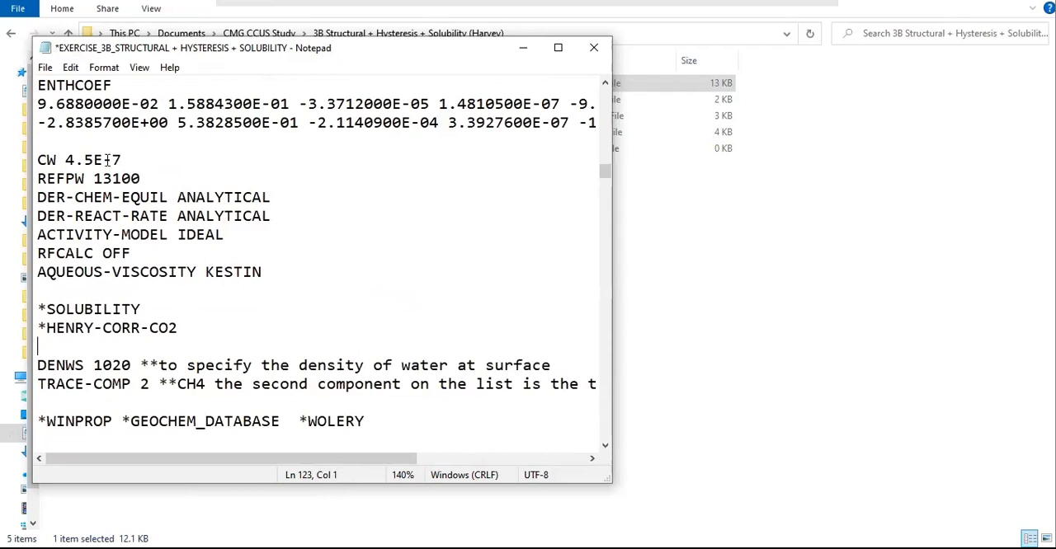
Step: Save the edited EXERCISE_3B DAT file and close it
{"action": "left_click", "coordinate": [45, 67]}
{"action": "left_click", "coordinate": [79, 137]}
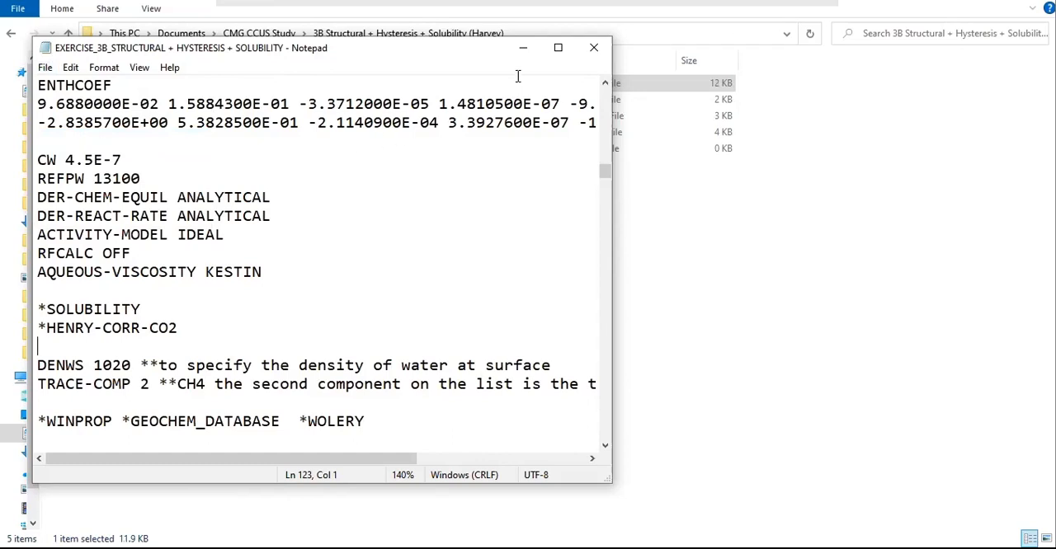
{"action": "left_click", "coordinate": [598, 49]}
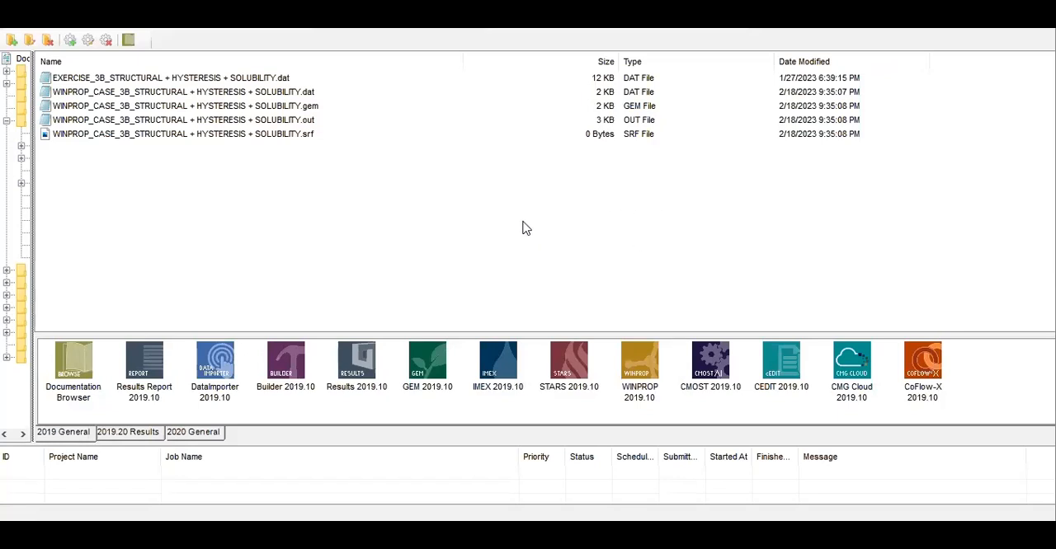
Step: Run the EXERCISE_3B DAT file in GEM 2019.10 through the Local scheduler with 4 processors
{"action": "left_click_drag", "start_coordinate": [216, 77], "coordinate": [431, 367]}
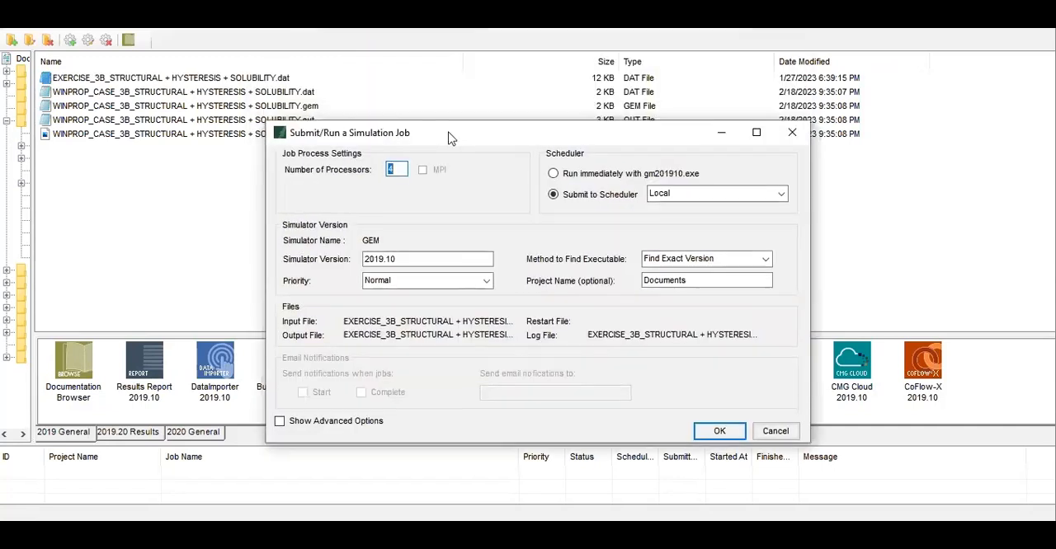
{"action": "left_click", "coordinate": [731, 440]}
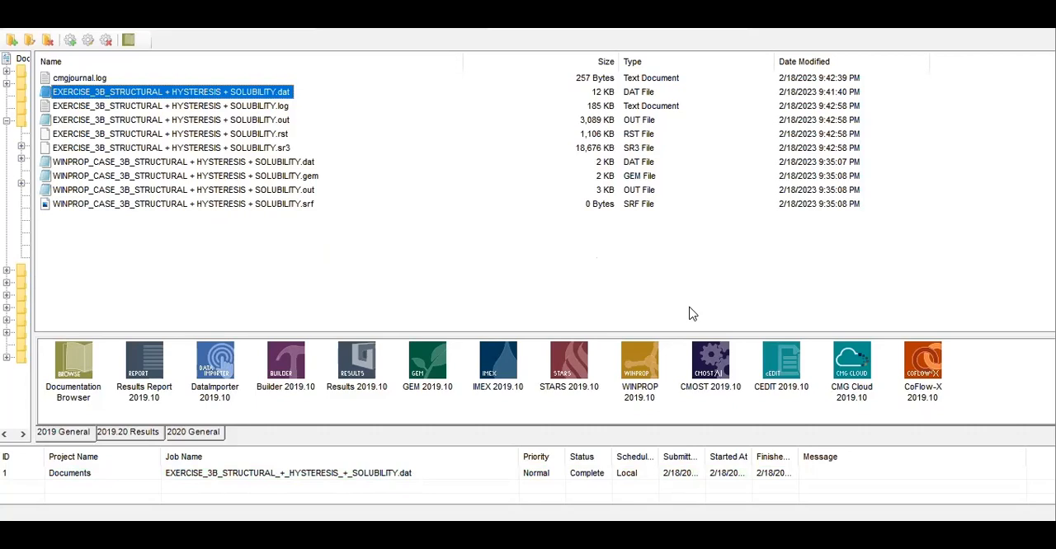
{"action": "left_click", "coordinate": [274, 272]}
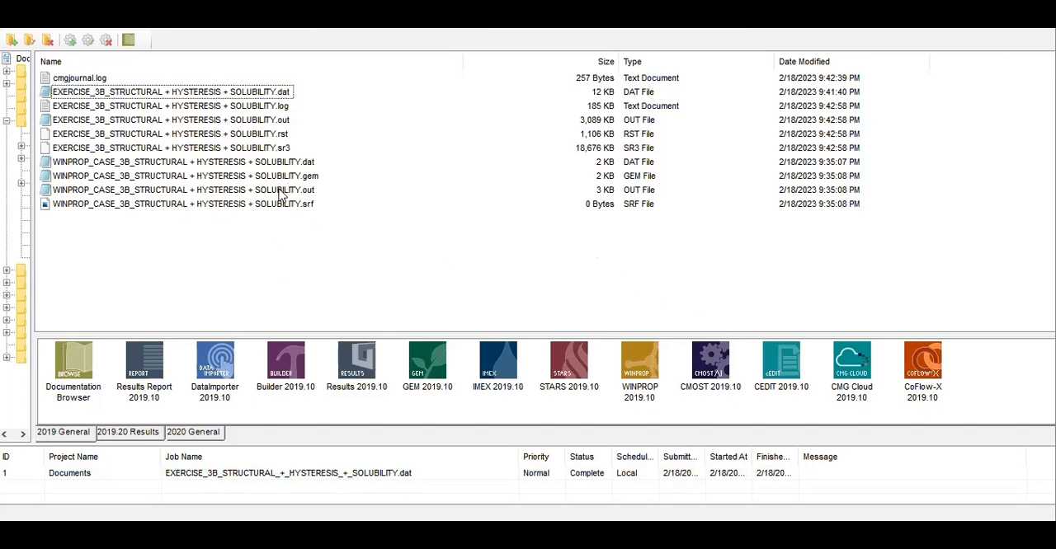
Step: Open the EXERCISE_3B OUT file, reposition its window and go to the time step summary around year 2175
{"action": "double_click", "coordinate": [219, 121]}
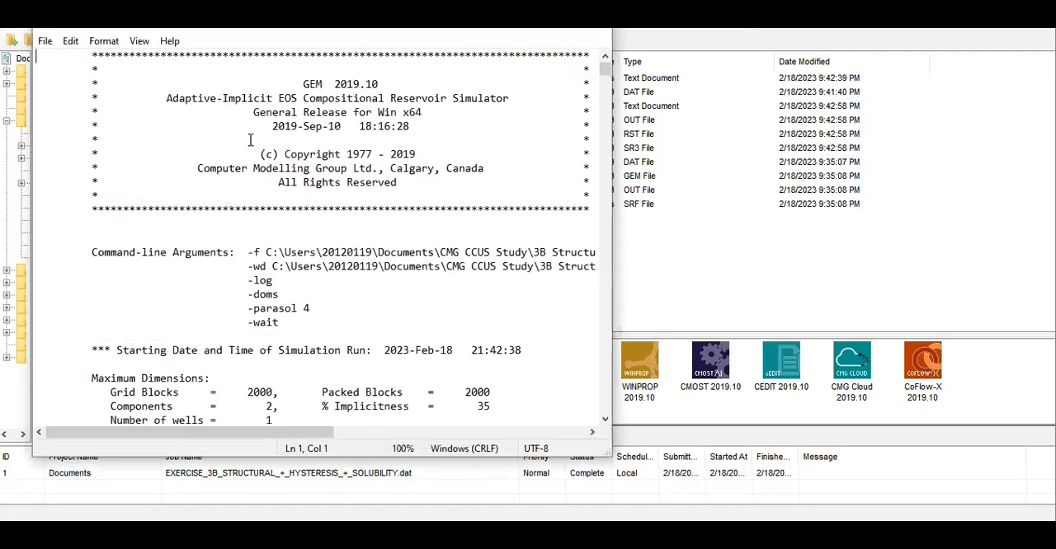
{"action": "scroll", "coordinate": [345, 312], "scroll_direction": "down", "scroll_amount": 12}
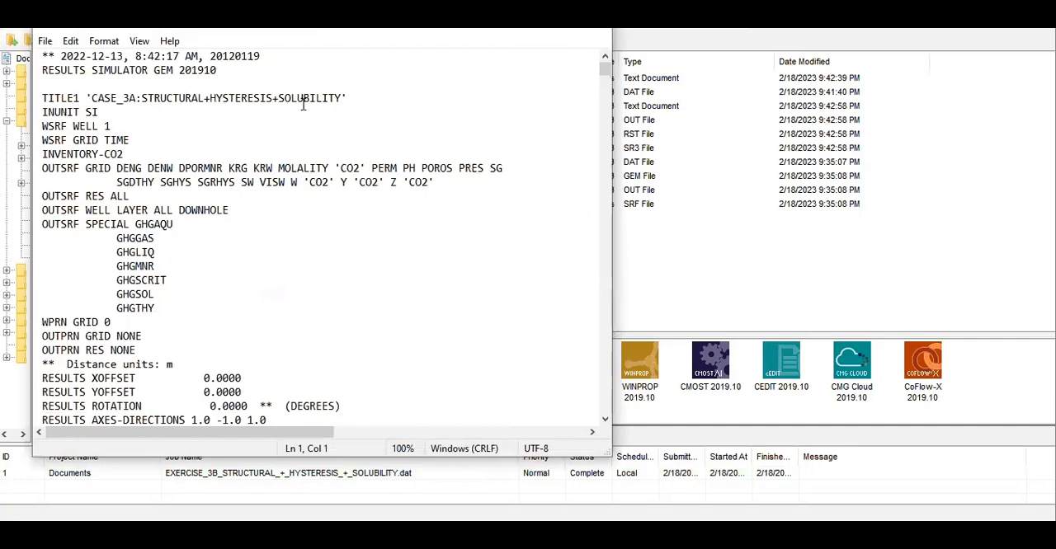
{"action": "left_click_drag", "start_coordinate": [283, 35], "coordinate": [342, 61]}
{"action": "scroll", "coordinate": [386, 221], "scroll_direction": "down", "scroll_amount": 12}
{"action": "scroll", "coordinate": [390, 236], "scroll_direction": "down", "scroll_amount": 15}
{"action": "left_click_drag", "start_coordinate": [657, 104], "coordinate": [662, 116]}
{"action": "left_click_drag", "start_coordinate": [666, 291], "coordinate": [662, 361]}
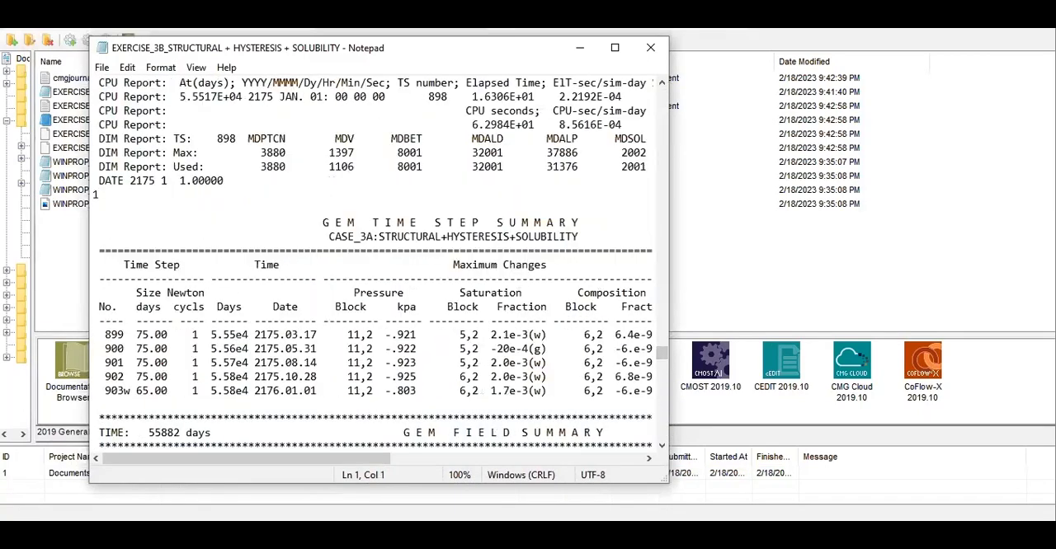
Step: Highlight the CO2 Storage Amounts in Reservoir table and its 2175 JAN. 01 report date, widening the window to read them
{"action": "left_click", "coordinate": [240, 251]}
{"action": "scroll", "coordinate": [316, 284], "scroll_direction": "up", "scroll_amount": 6}
{"action": "scroll", "coordinate": [317, 285], "scroll_direction": "up", "scroll_amount": 20}
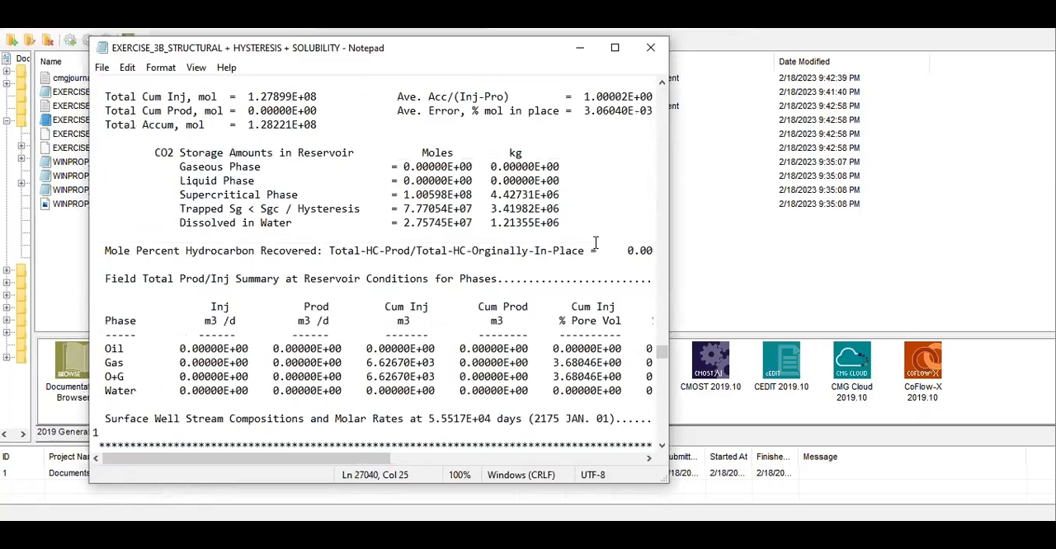
{"action": "left_click_drag", "start_coordinate": [561, 224], "coordinate": [198, 150]}
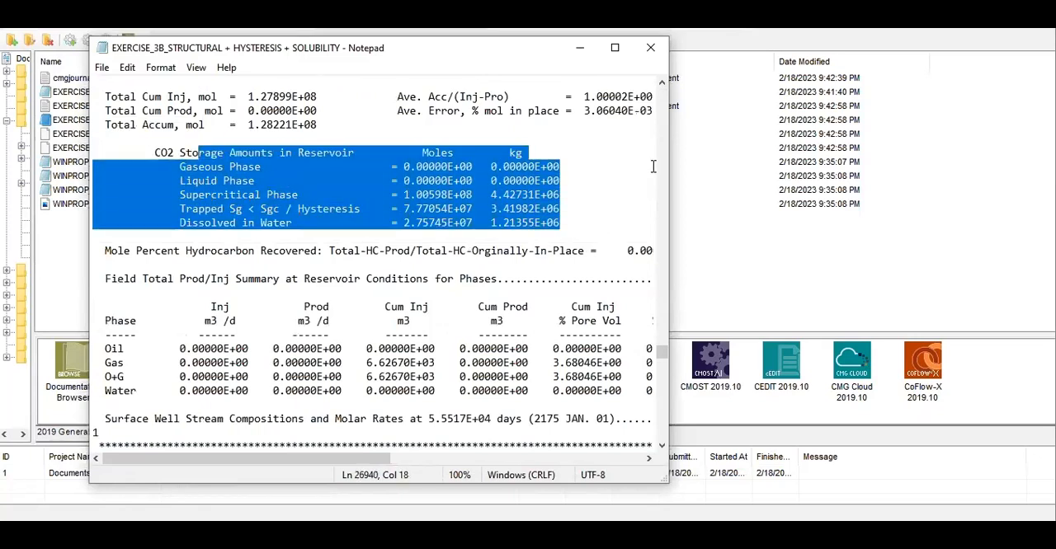
{"action": "left_click_drag", "start_coordinate": [668, 180], "coordinate": [984, 184]}
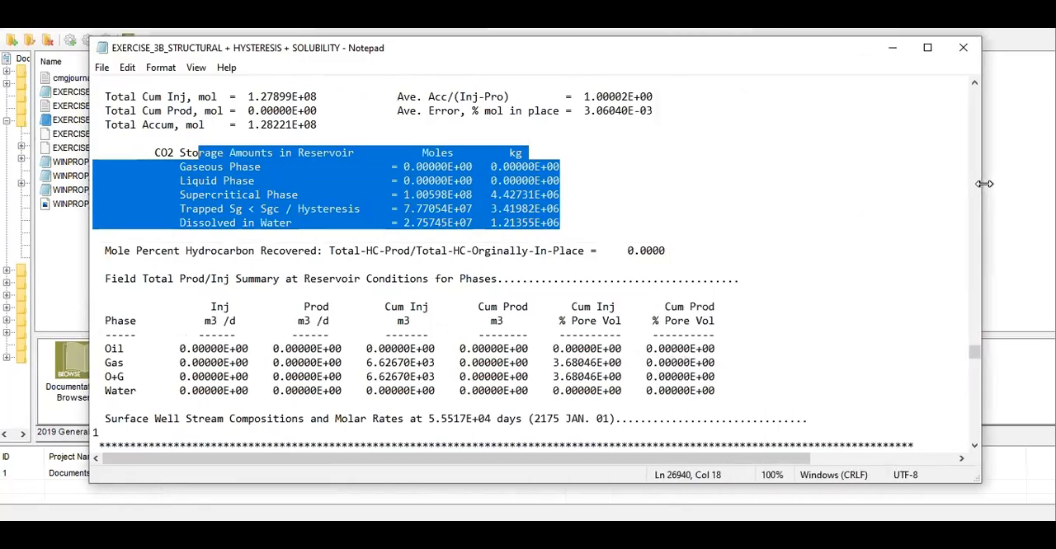
{"action": "scroll", "coordinate": [737, 235], "scroll_direction": "up", "scroll_amount": 2}
{"action": "scroll", "coordinate": [737, 235], "scroll_direction": "up", "scroll_amount": 5}
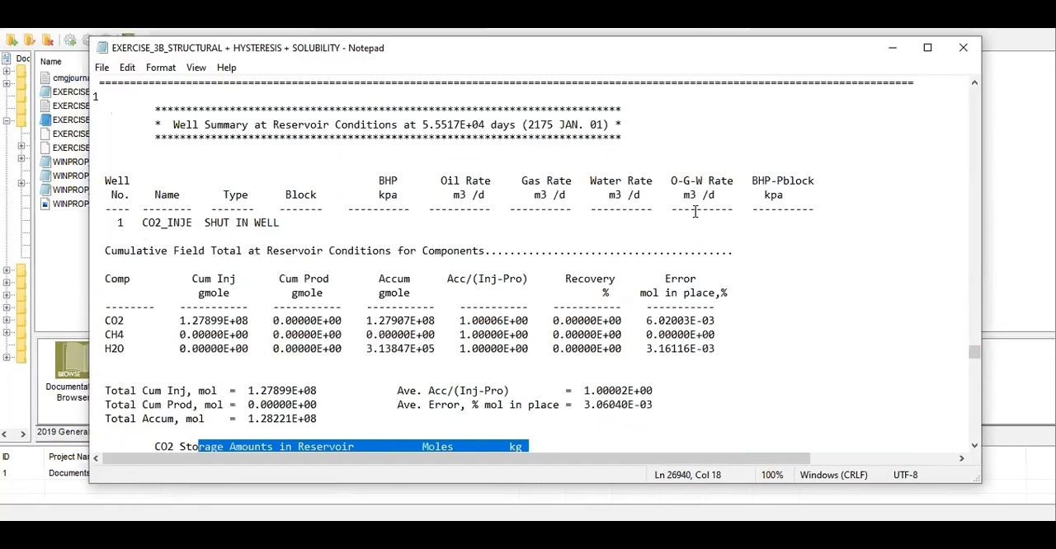
{"action": "left_click_drag", "start_coordinate": [529, 125], "coordinate": [603, 125]}
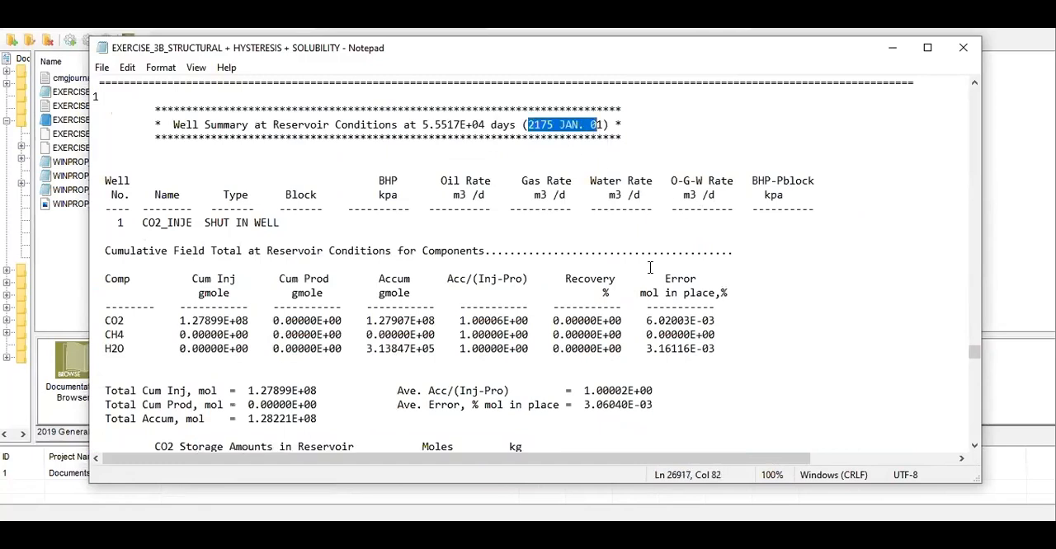
Step: Go to the 2223 JAN. 01 well summary and highlight its year and the CO2 Storage Amounts in Reservoir table
{"action": "scroll", "coordinate": [650, 302], "scroll_direction": "down", "scroll_amount": 10}
{"action": "scroll", "coordinate": [650, 302], "scroll_direction": "down", "scroll_amount": 15}
{"action": "left_click_drag", "start_coordinate": [974, 353], "coordinate": [976, 452]}
{"action": "scroll", "coordinate": [767, 360], "scroll_direction": "up", "scroll_amount": 20}
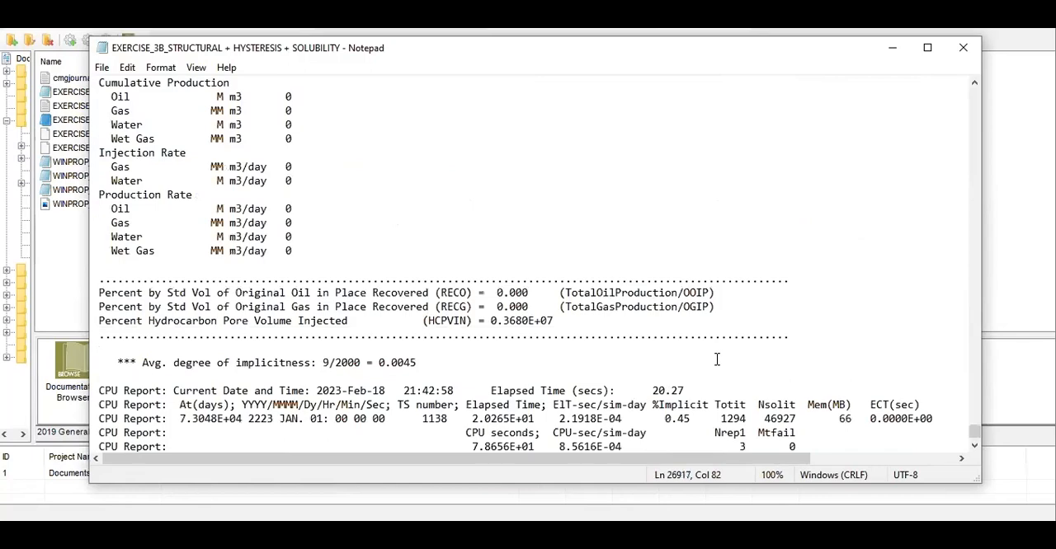
{"action": "scroll", "coordinate": [717, 360], "scroll_direction": "up", "scroll_amount": 20}
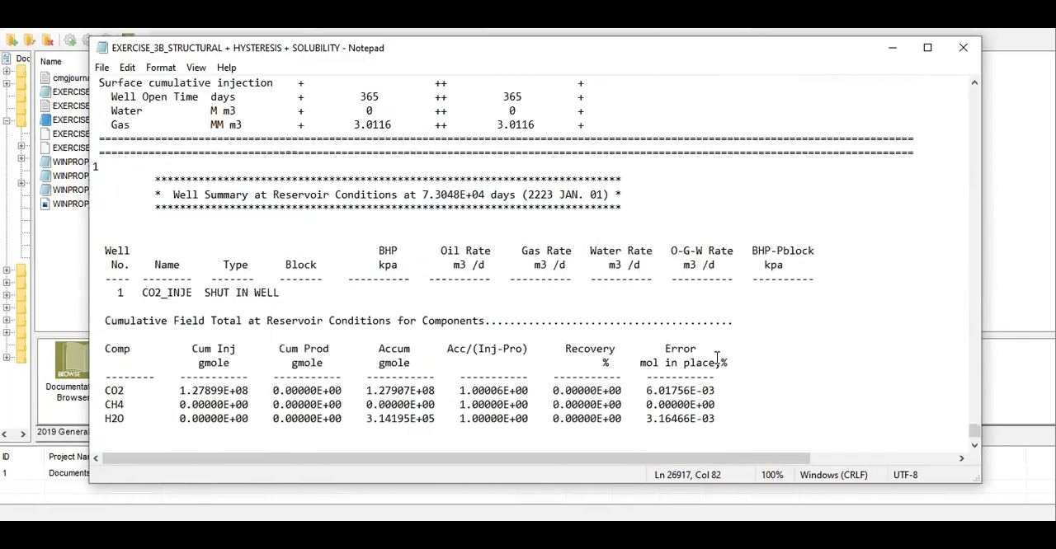
{"action": "scroll", "coordinate": [717, 356], "scroll_direction": "down", "scroll_amount": 5}
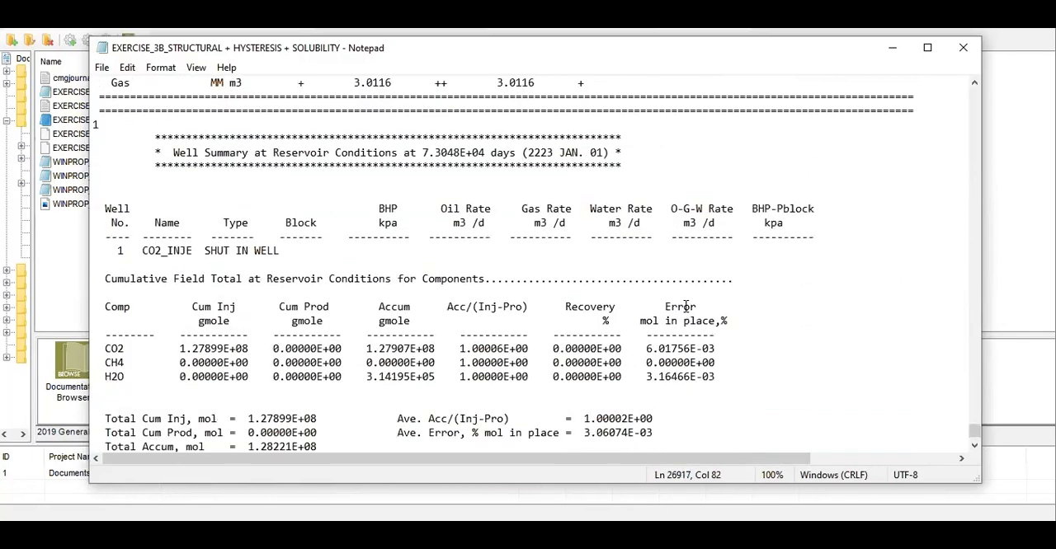
{"action": "left_click_drag", "start_coordinate": [522, 153], "coordinate": [559, 154]}
{"action": "scroll", "coordinate": [591, 270], "scroll_direction": "down", "scroll_amount": 4}
{"action": "left_click_drag", "start_coordinate": [575, 380], "coordinate": [143, 304]}
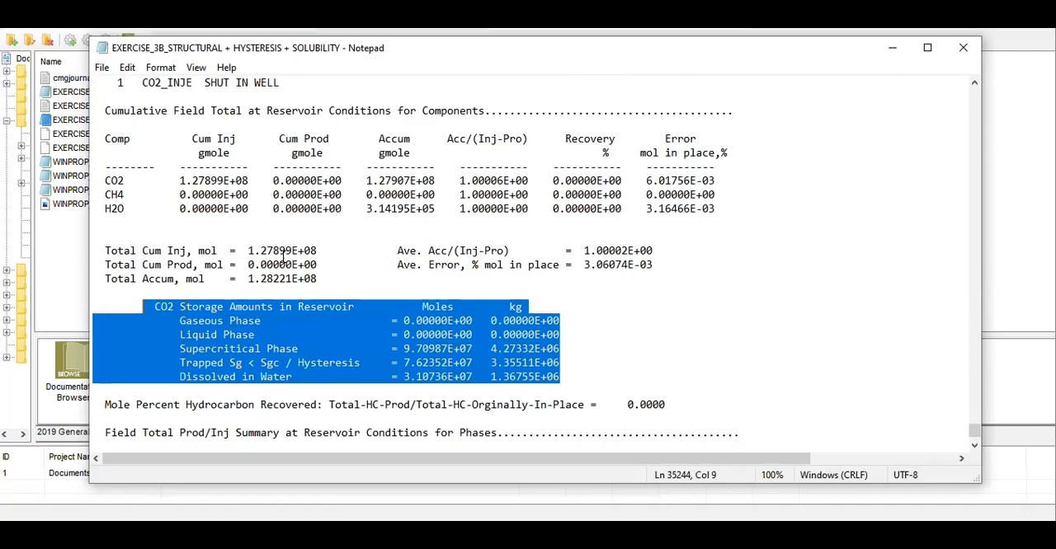
Step: Return to the CMG launcher, widen the folder tree and show the contents of the 3A folder
{"action": "left_click", "coordinate": [58, 259]}
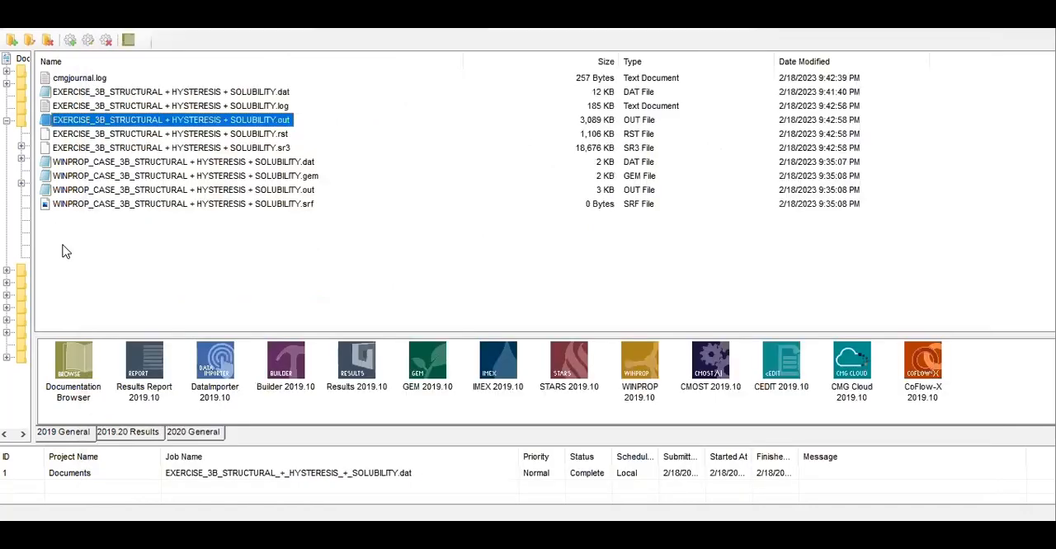
{"action": "left_click_drag", "start_coordinate": [35, 145], "coordinate": [70, 145]}
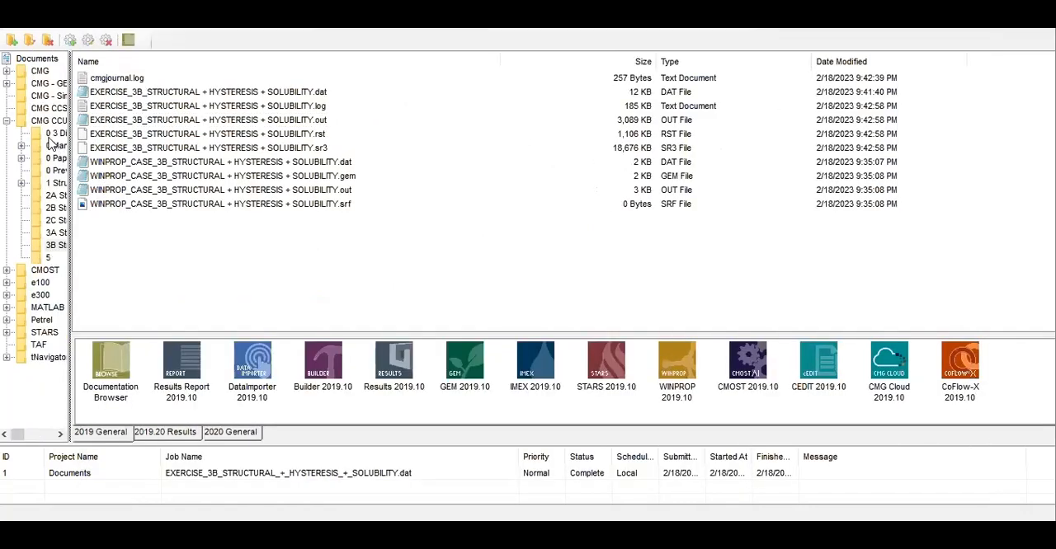
{"action": "left_click", "coordinate": [59, 233]}
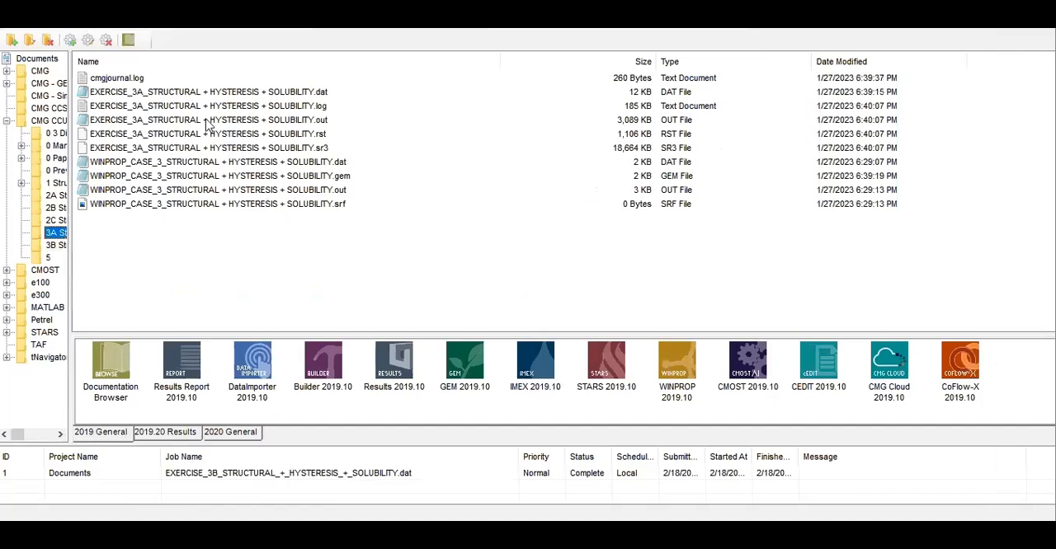
Step: Open the EXERCISE_3A OUT file and go to the CO2 Storage Amounts in Reservoir table reported at 2219 JAN. 01
{"action": "double_click", "coordinate": [208, 124]}
{"action": "scroll", "coordinate": [335, 263], "scroll_direction": "down", "scroll_amount": 17}
{"action": "left_click_drag", "start_coordinate": [607, 82], "coordinate": [603, 401]}
{"action": "scroll", "coordinate": [461, 339], "scroll_direction": "up", "scroll_amount": 3}
{"action": "scroll", "coordinate": [460, 339], "scroll_direction": "up", "scroll_amount": 20}
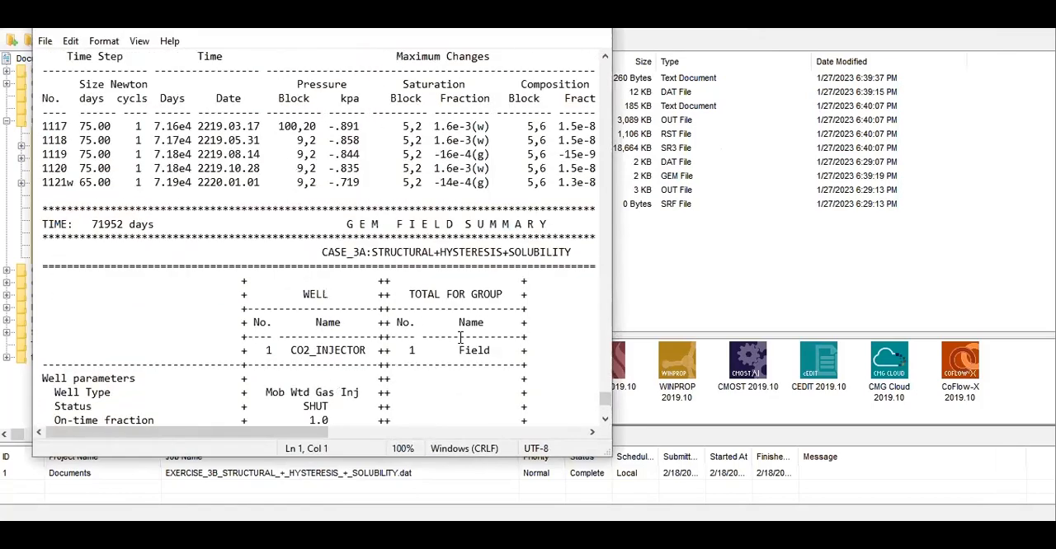
{"action": "scroll", "coordinate": [459, 336], "scroll_direction": "up", "scroll_amount": 15}
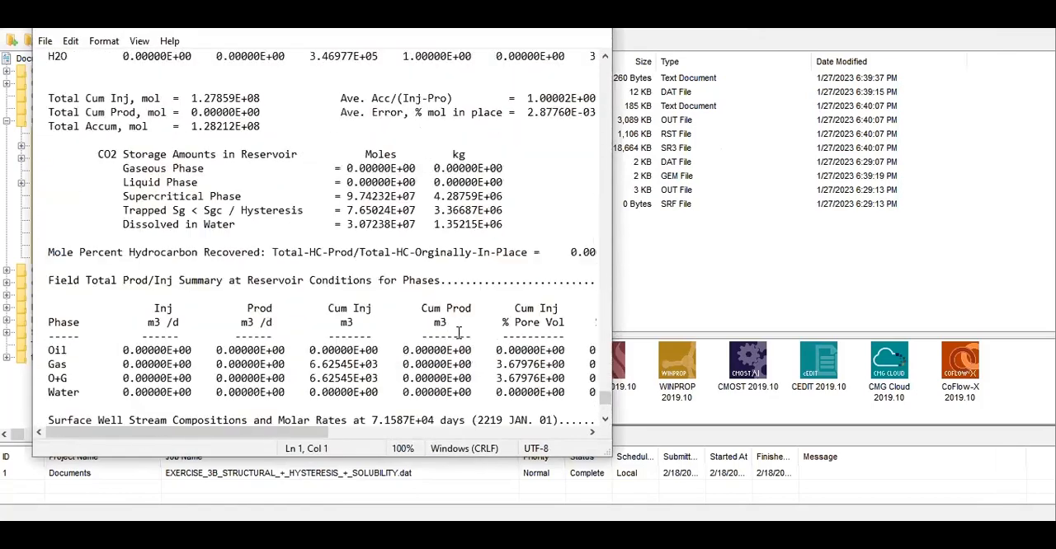
Step: Advance through the 3A yearly well summaries past 2222 JAN. 01 to the following report's CO2 Storage Amounts in Reservoir table
{"action": "scroll", "coordinate": [461, 328], "scroll_direction": "down", "scroll_amount": 20}
{"action": "scroll", "coordinate": [463, 328], "scroll_direction": "down", "scroll_amount": 20}
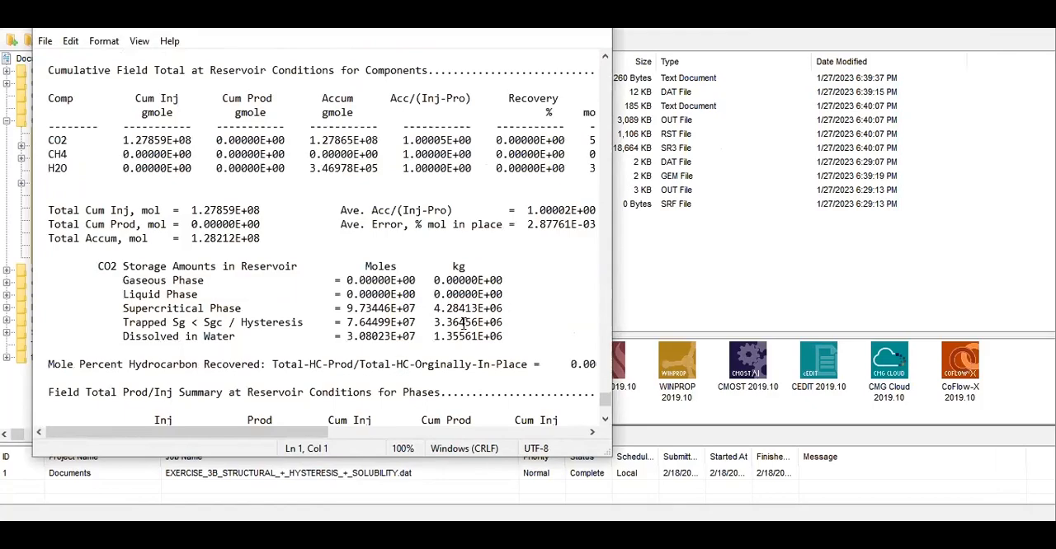
{"action": "scroll", "coordinate": [463, 323], "scroll_direction": "up", "scroll_amount": 3}
{"action": "scroll", "coordinate": [465, 324], "scroll_direction": "down", "scroll_amount": 10}
{"action": "scroll", "coordinate": [466, 323], "scroll_direction": "down", "scroll_amount": 20}
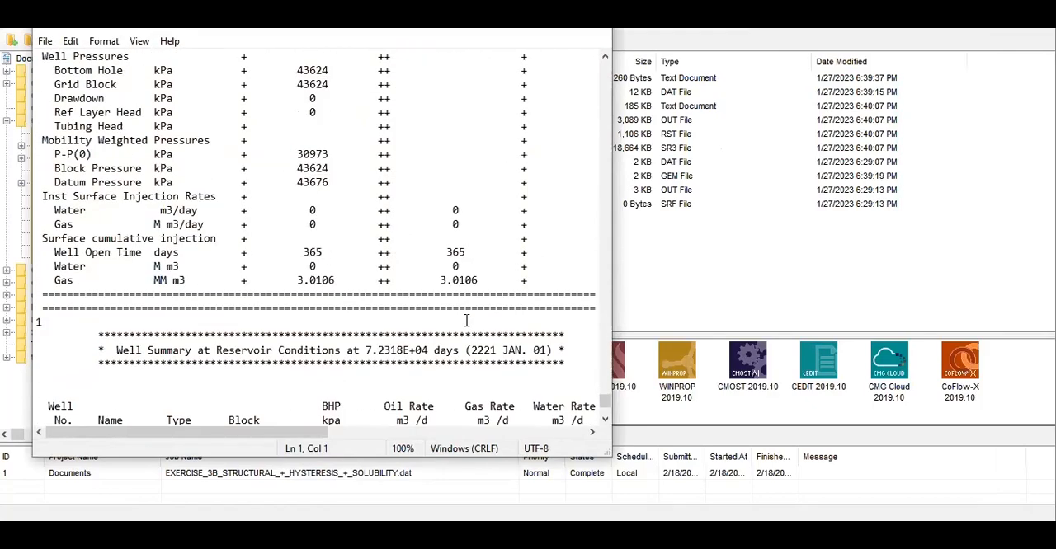
{"action": "scroll", "coordinate": [466, 320], "scroll_direction": "down", "scroll_amount": 8}
{"action": "scroll", "coordinate": [466, 320], "scroll_direction": "up", "scroll_amount": 6}
{"action": "scroll", "coordinate": [466, 319], "scroll_direction": "down", "scroll_amount": 15}
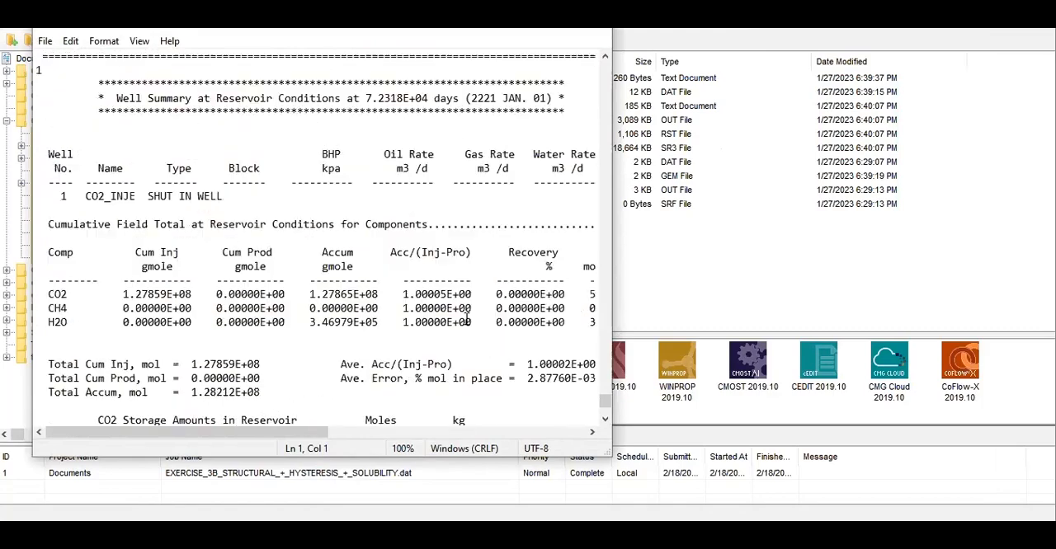
{"action": "scroll", "coordinate": [466, 318], "scroll_direction": "down", "scroll_amount": 20}
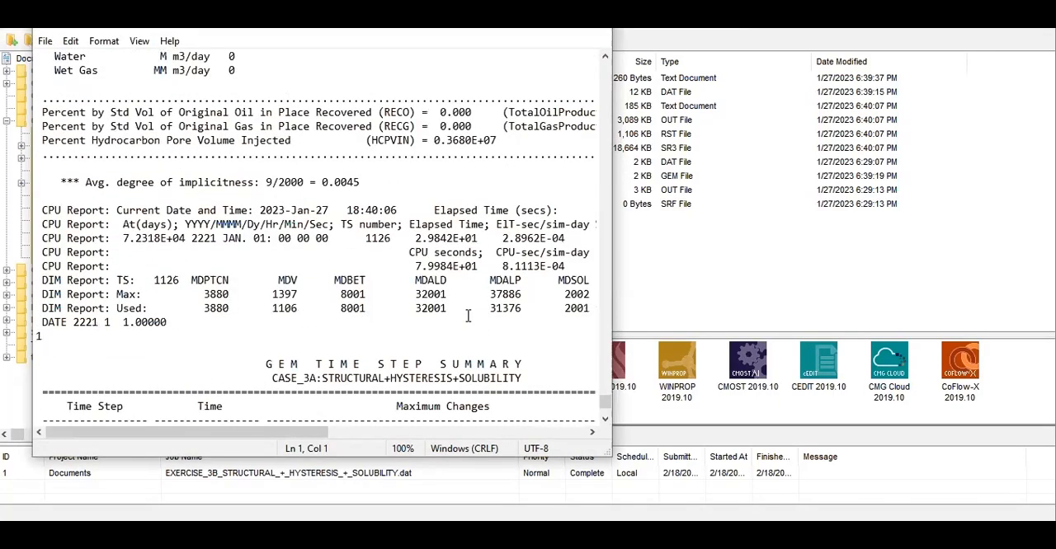
{"action": "scroll", "coordinate": [467, 314], "scroll_direction": "down", "scroll_amount": 8}
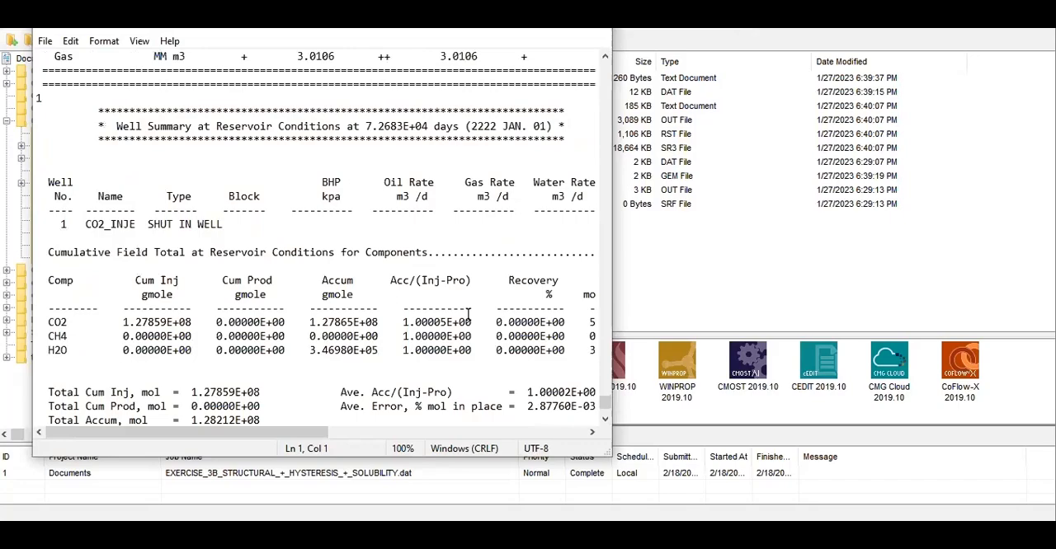
{"action": "scroll", "coordinate": [468, 314], "scroll_direction": "down", "scroll_amount": 20}
{"action": "scroll", "coordinate": [469, 312], "scroll_direction": "up", "scroll_amount": 18}
{"action": "scroll", "coordinate": [470, 308], "scroll_direction": "up", "scroll_amount": 5}
{"action": "scroll", "coordinate": [469, 308], "scroll_direction": "down", "scroll_amount": 7}
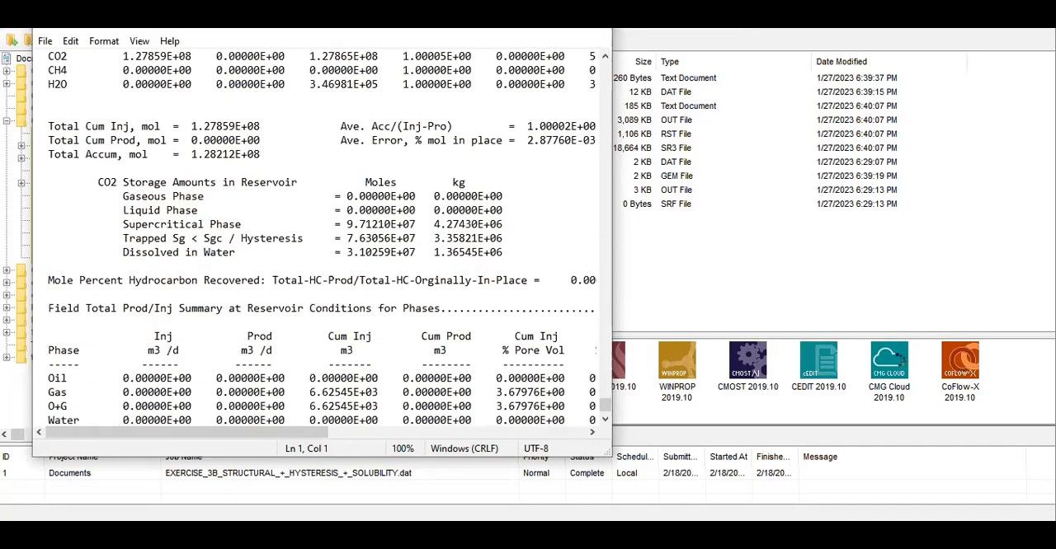
Step: Place the 3A and 3B output file windows side by side to compare their CO2 Storage Amounts in Reservoir tables
{"action": "left_click_drag", "start_coordinate": [180, 35], "coordinate": [161, 55]}
{"action": "left_click", "coordinate": [587, 533]}
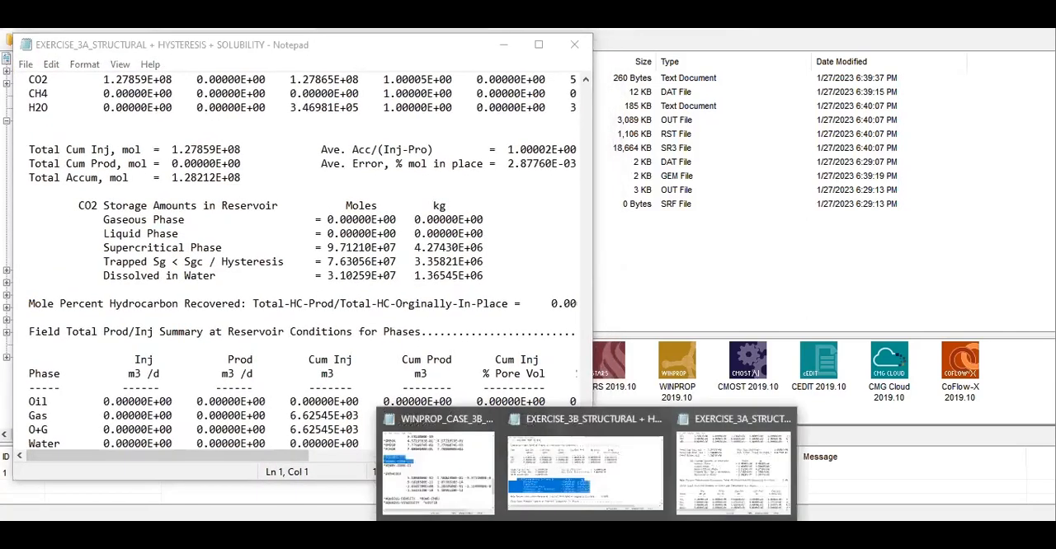
{"action": "left_click", "coordinate": [580, 467]}
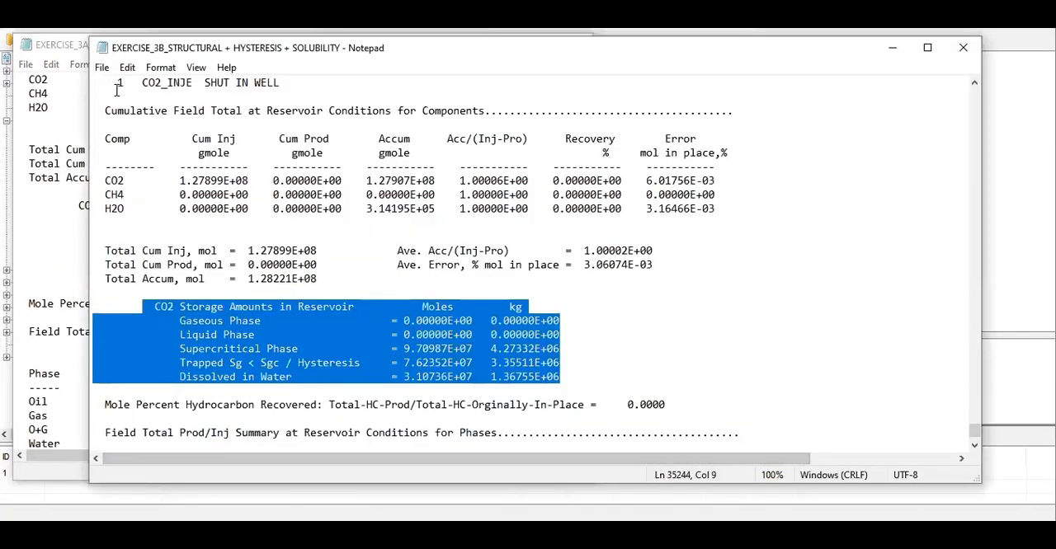
{"action": "left_click_drag", "start_coordinate": [151, 41], "coordinate": [633, 75]}
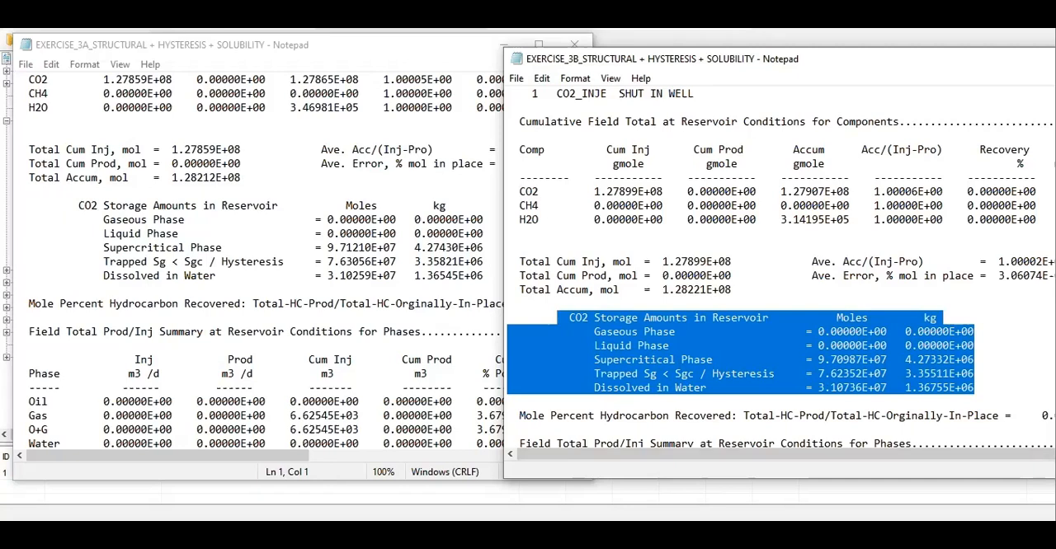
Step: Close both the EXERCISE_3A and EXERCISE_3B output files
{"action": "left_click", "coordinate": [574, 43]}
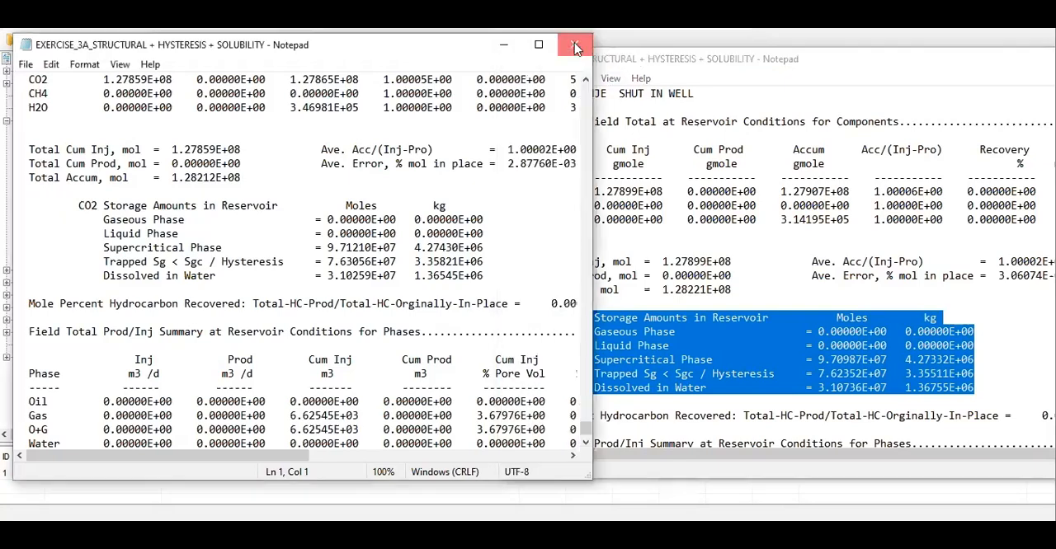
{"action": "left_click_drag", "start_coordinate": [949, 66], "coordinate": [587, 80]}
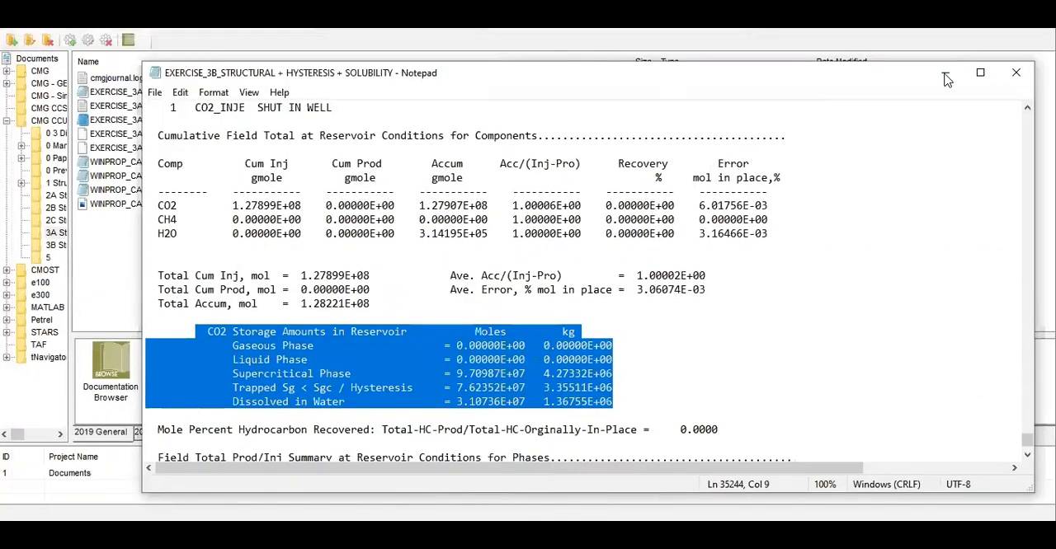
{"action": "left_click", "coordinate": [1013, 76]}
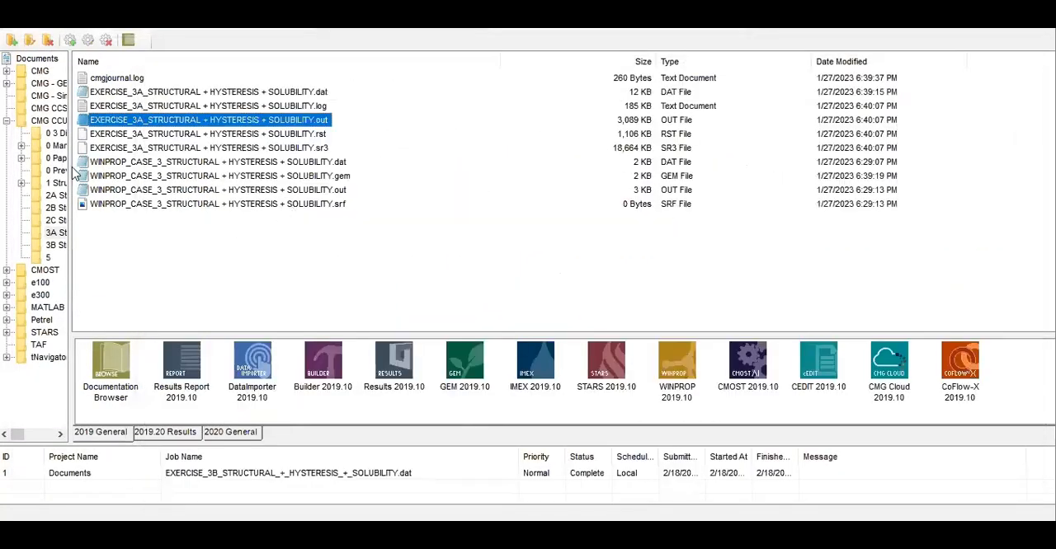
Step: Open the 3B folder's SR3 file in CMG Results 2019.10, maximise the window and show the IK 2D view
{"action": "left_click", "coordinate": [63, 247]}
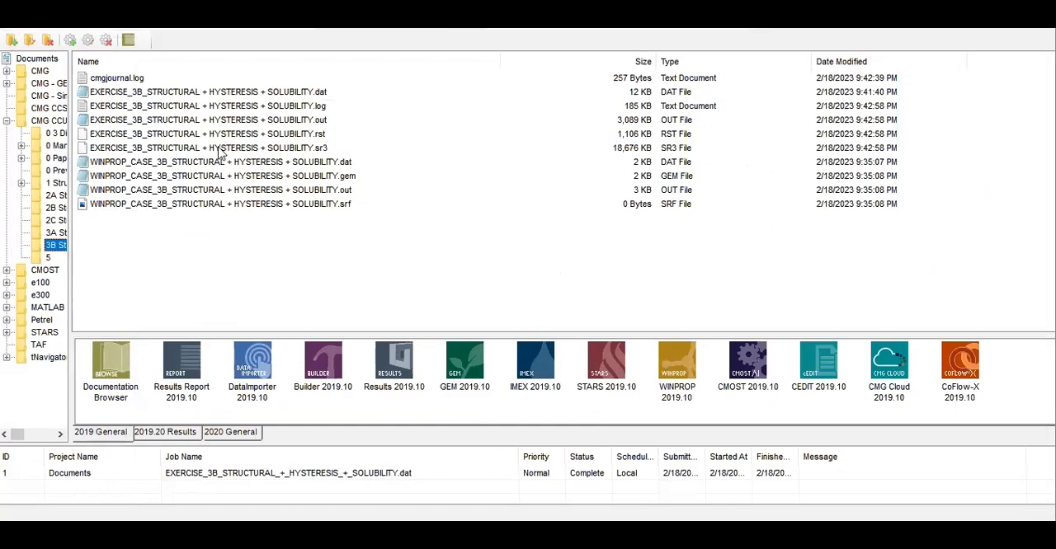
{"action": "left_click", "coordinate": [220, 150]}
{"action": "left_click_drag", "start_coordinate": [219, 150], "coordinate": [391, 373]}
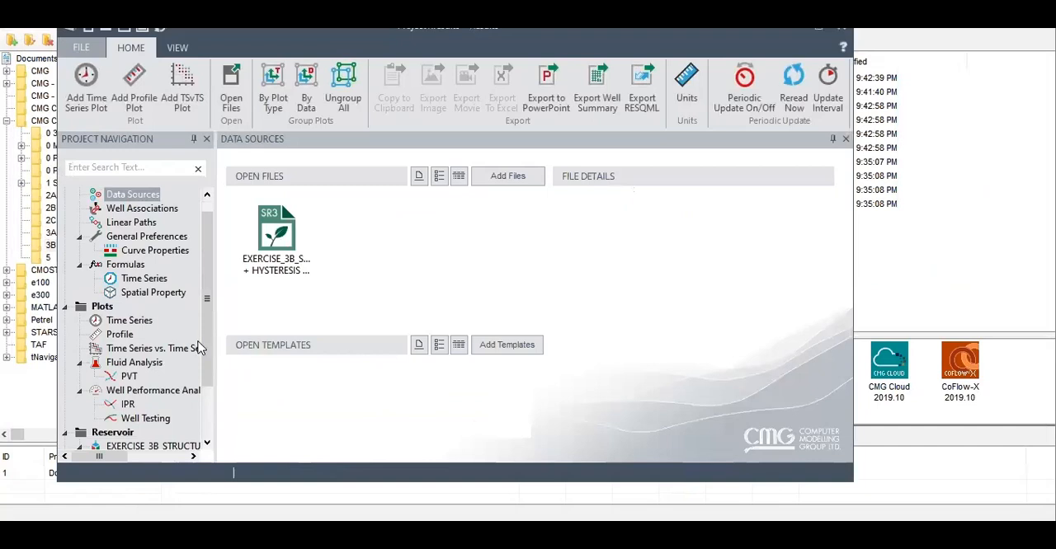
{"action": "left_click", "coordinate": [825, 33]}
{"action": "left_click", "coordinate": [95, 453]}
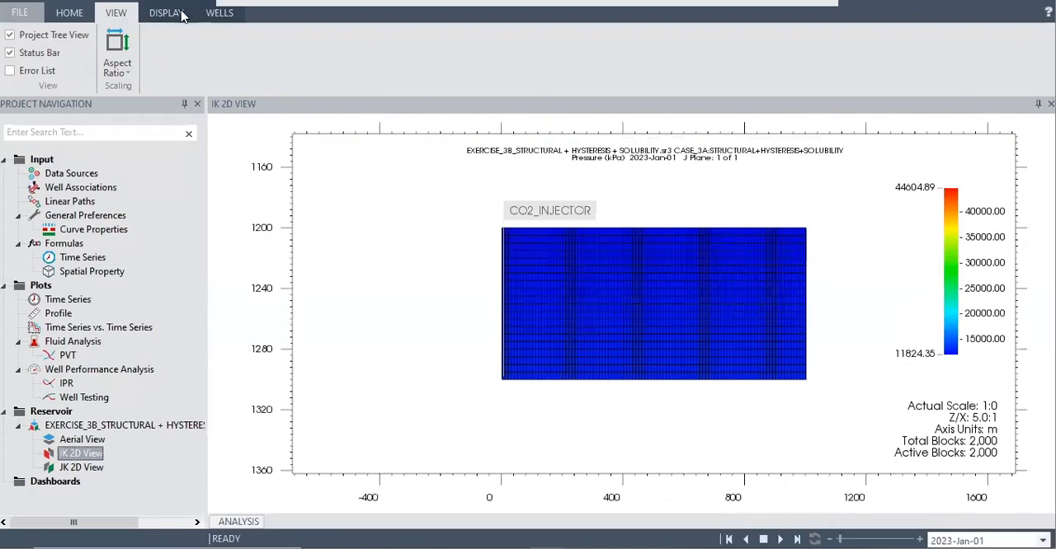
Step: Colour the 3B IK 2D view by Water Saturation
{"action": "left_click", "coordinate": [170, 13]}
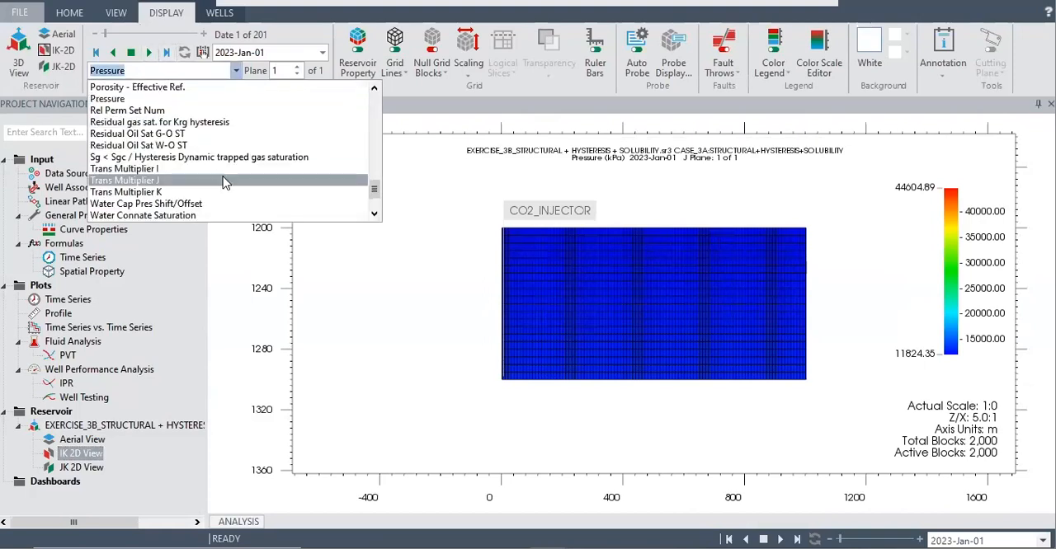
{"action": "scroll", "coordinate": [230, 190], "scroll_direction": "down", "scroll_amount": 2}
{"action": "left_click", "coordinate": [174, 204]}
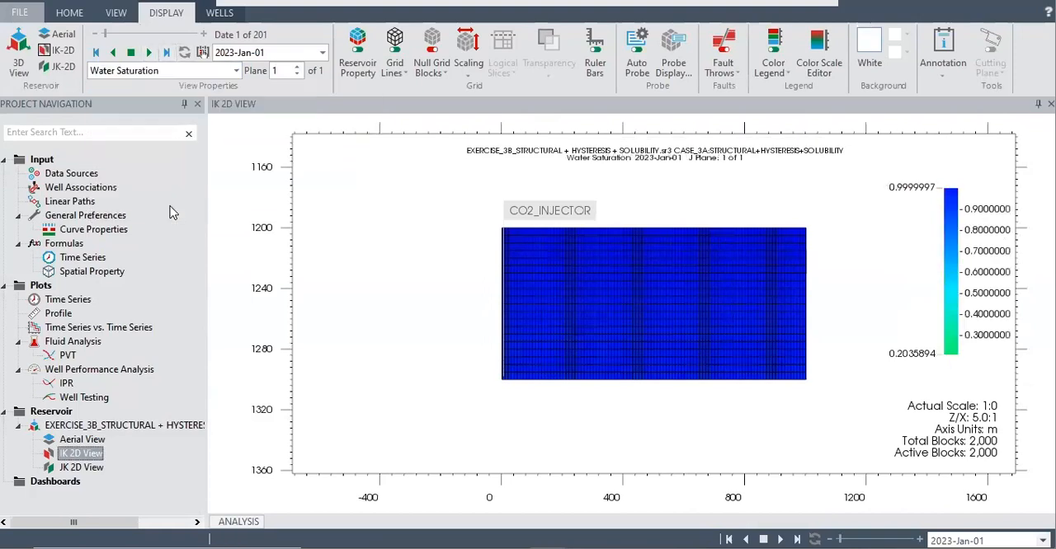
Step: Colour the 3B IK 2D view by Gas Saturation and play the time steps through to 2223-Jan-01
{"action": "left_click", "coordinate": [236, 70]}
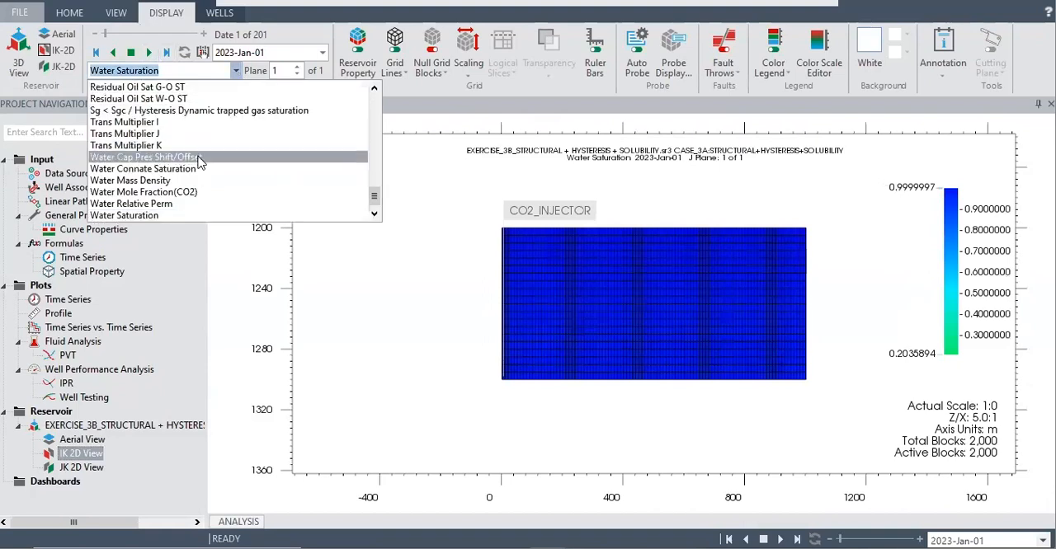
{"action": "scroll", "coordinate": [195, 164], "scroll_direction": "up", "scroll_amount": 3}
{"action": "scroll", "coordinate": [195, 164], "scroll_direction": "up", "scroll_amount": 15}
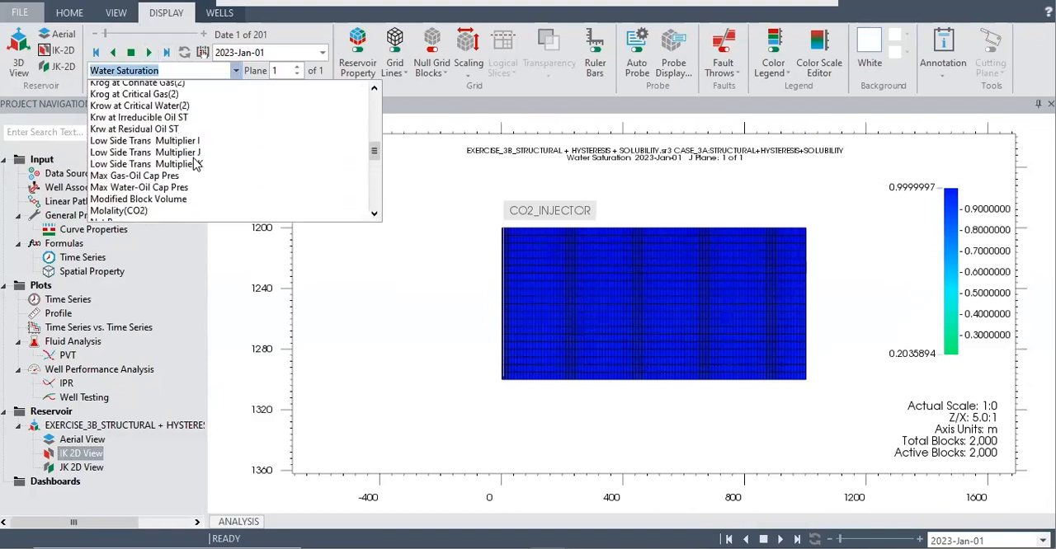
{"action": "scroll", "coordinate": [182, 158], "scroll_direction": "up", "scroll_amount": 3}
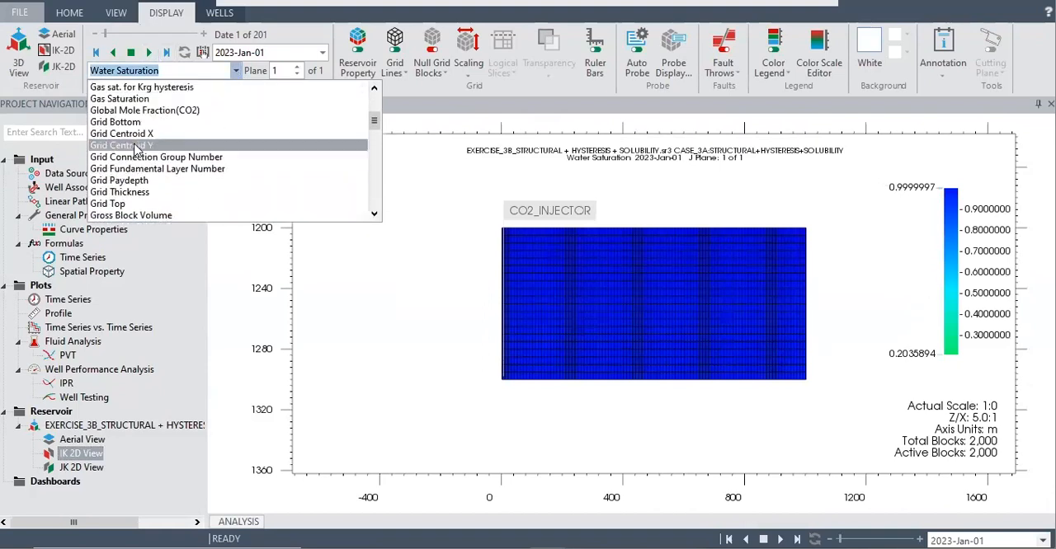
{"action": "left_click", "coordinate": [146, 98]}
{"action": "left_click", "coordinate": [148, 52]}
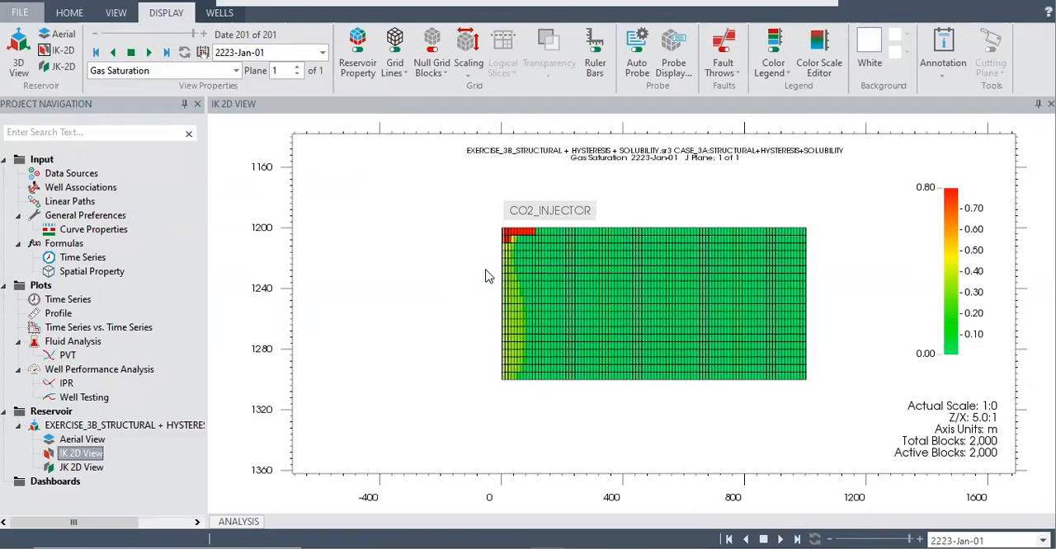
Step: Switch the displayed property to Sg < Sgc / Hysteresis Dynamic trapped gas saturation
{"action": "left_click", "coordinate": [236, 70]}
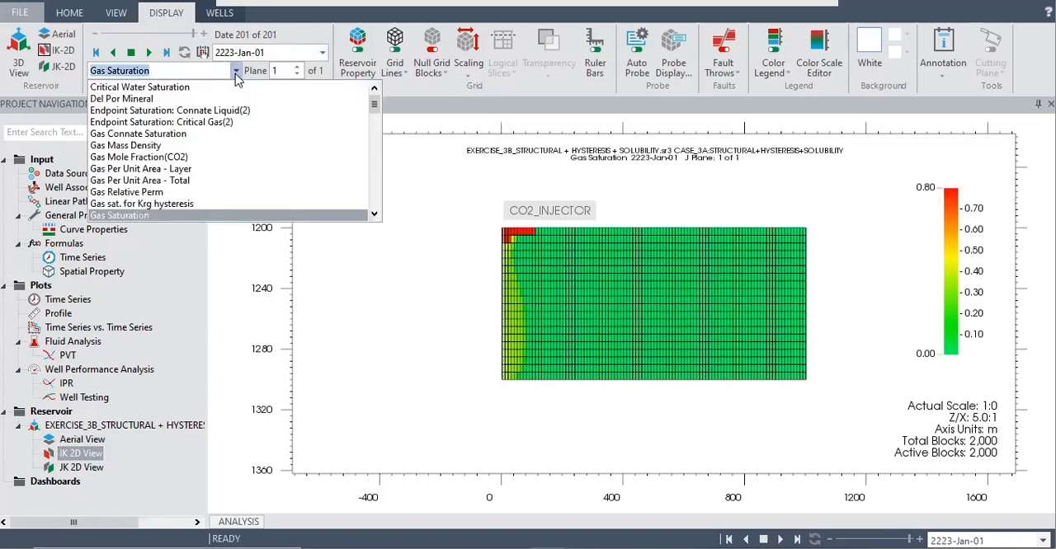
{"action": "scroll", "coordinate": [159, 174], "scroll_direction": "down", "scroll_amount": 20}
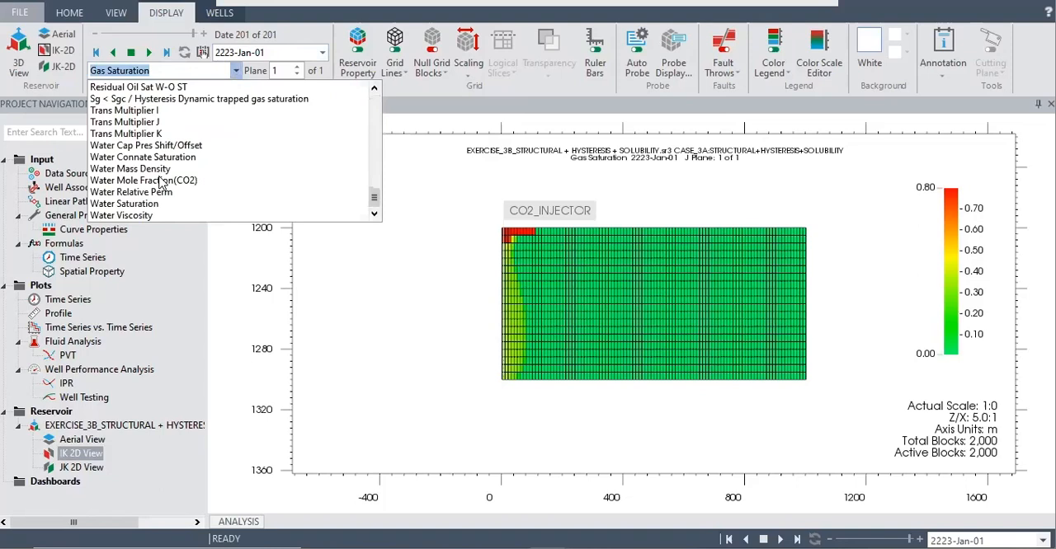
{"action": "left_click", "coordinate": [138, 100]}
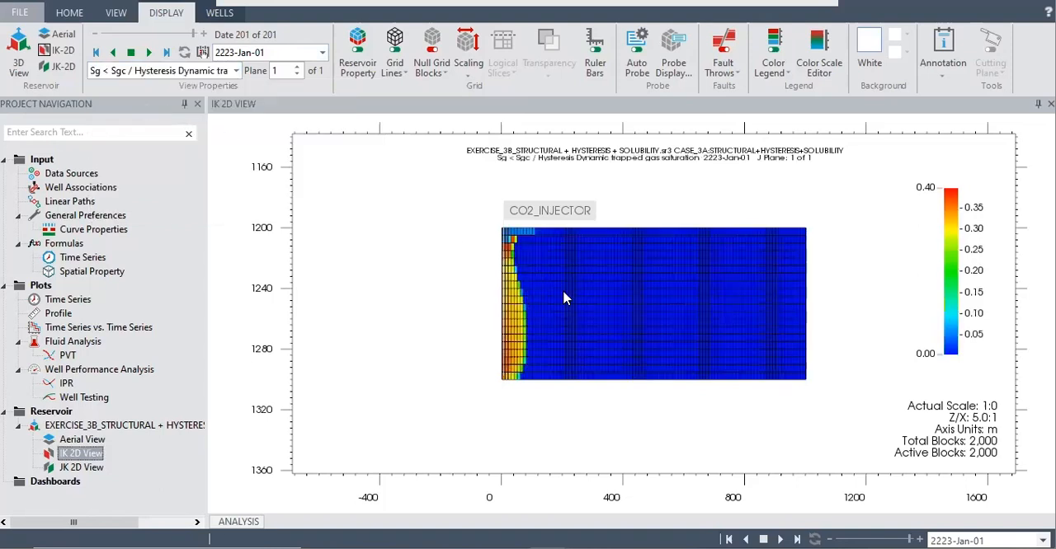
Step: Add the EXERCISE_3A SR3 file from the 3A Structural + Hysteresis + Solubility (Li-Nghiem) folder to the project's data sources
{"action": "left_click", "coordinate": [71, 173]}
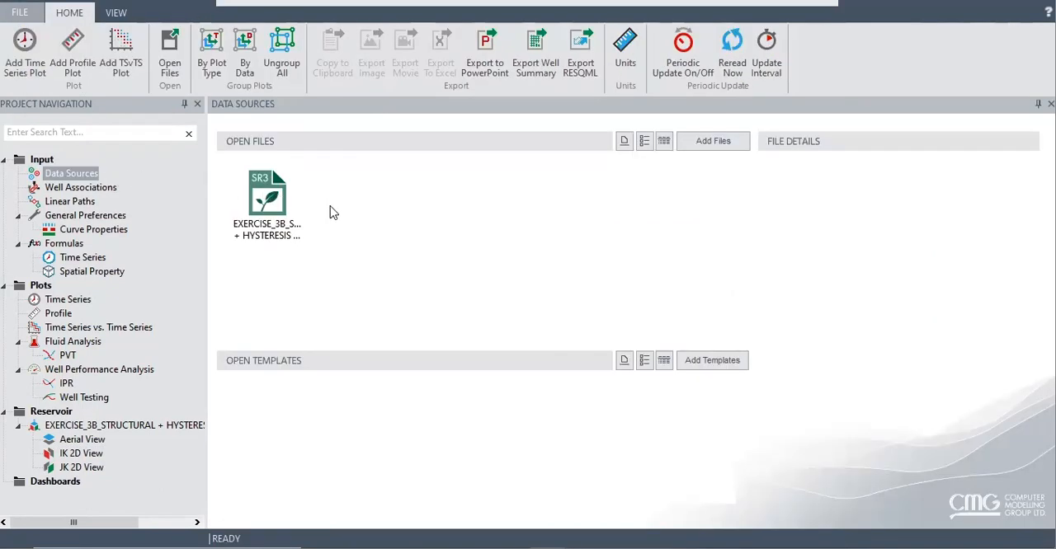
{"action": "left_click", "coordinate": [283, 236]}
{"action": "left_click", "coordinate": [713, 144]}
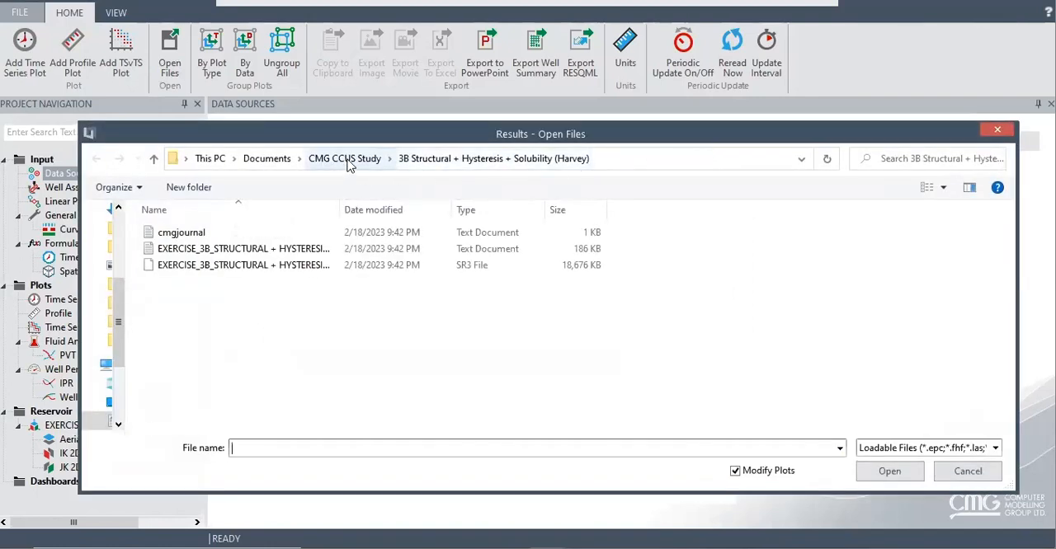
{"action": "left_click", "coordinate": [349, 160]}
{"action": "double_click", "coordinate": [294, 363]}
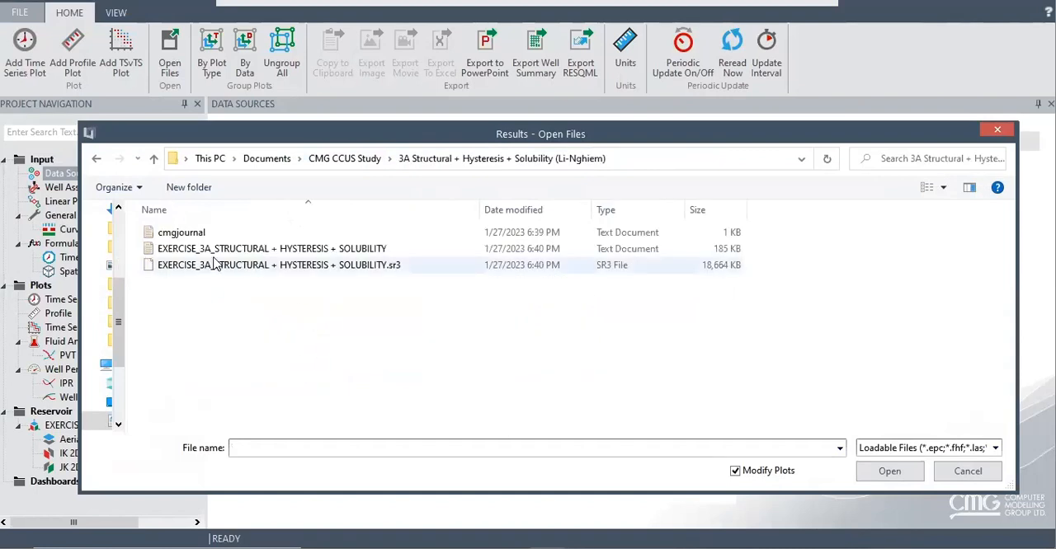
{"action": "left_click", "coordinate": [402, 270]}
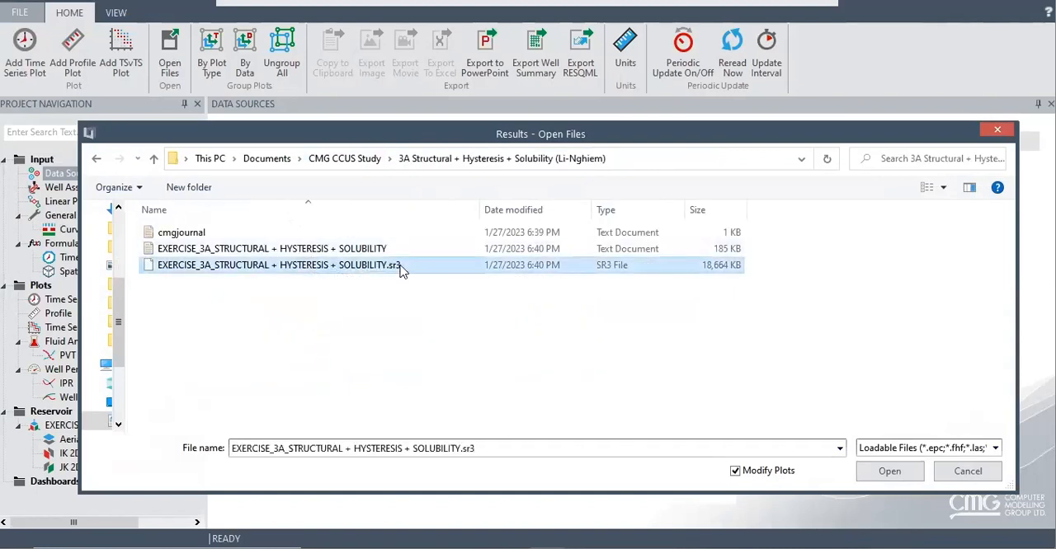
{"action": "double_click", "coordinate": [402, 271]}
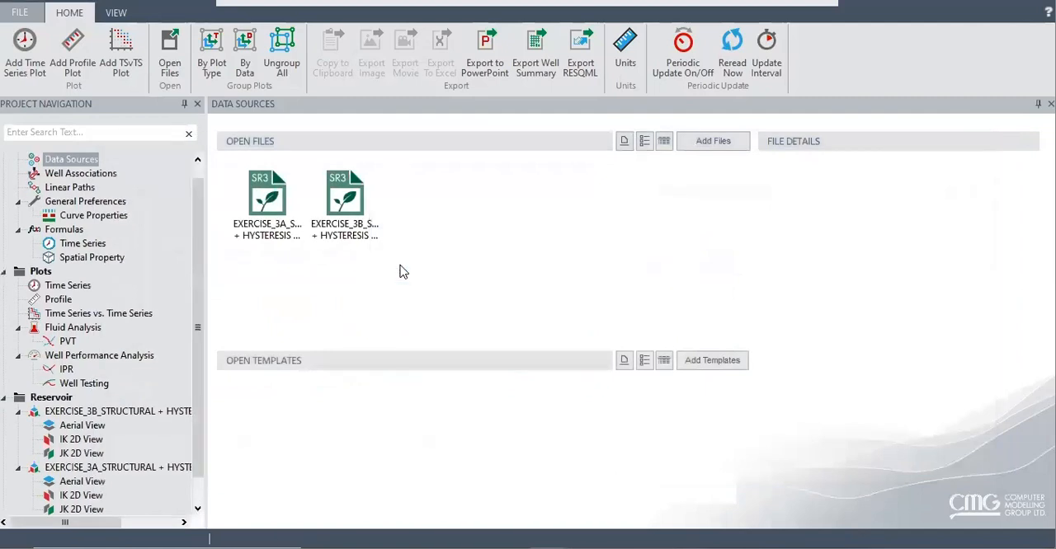
Step: Create a dashboard with the 3B and 3A reservoir 3D views side by side and rotate the models to face front
{"action": "scroll", "coordinate": [164, 380], "scroll_direction": "down", "scroll_amount": 1}
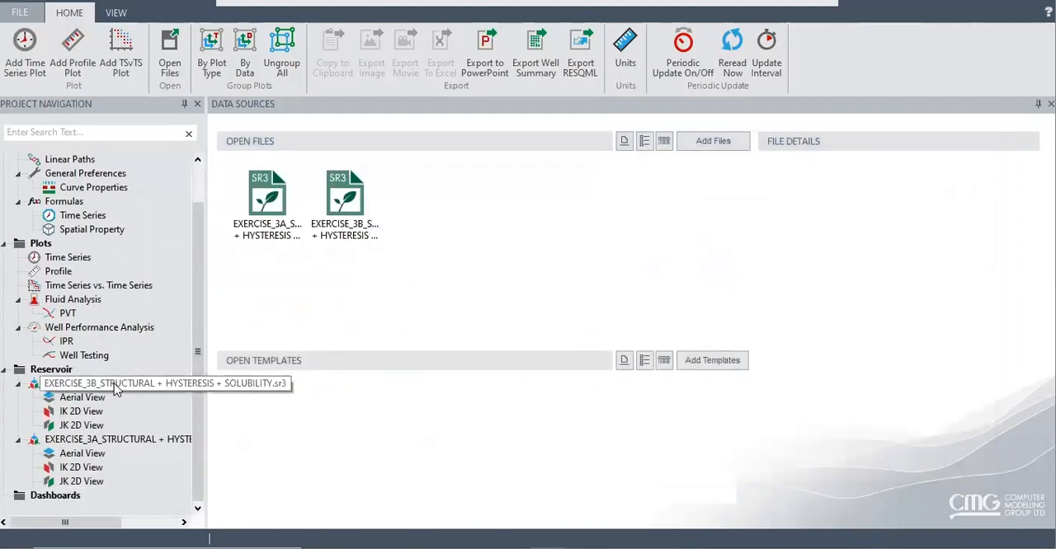
{"action": "left_click_drag", "start_coordinate": [100, 473], "coordinate": [71, 495]}
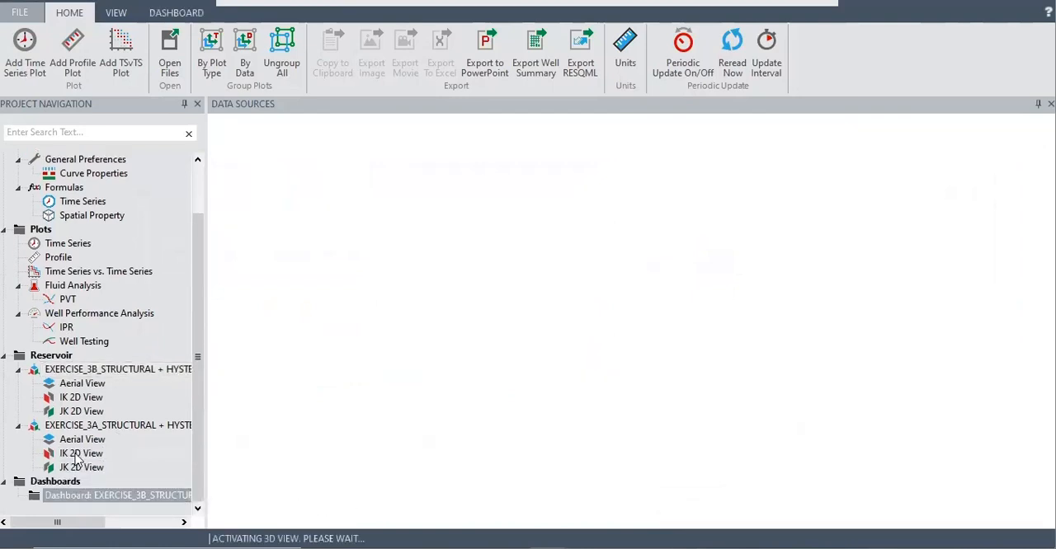
{"action": "left_click_drag", "start_coordinate": [95, 430], "coordinate": [151, 497]}
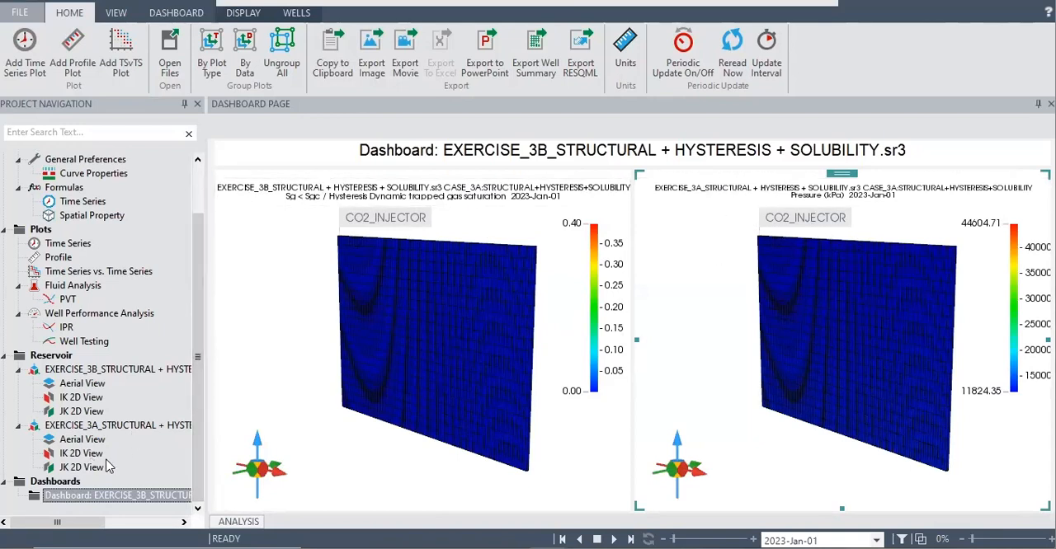
{"action": "left_click_drag", "start_coordinate": [478, 368], "coordinate": [520, 360]}
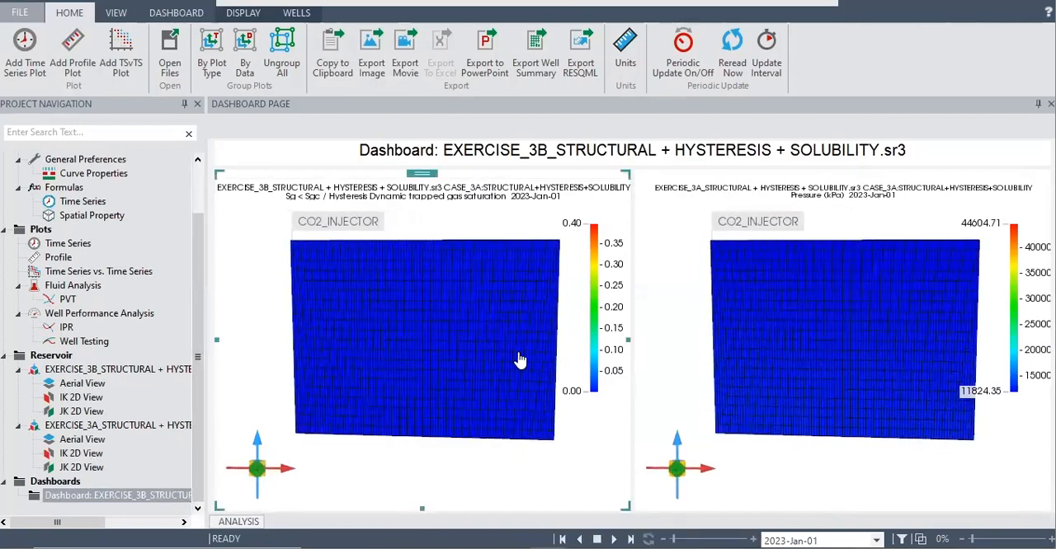
Step: Switch both the 3B and 3A dashboard plots from 3D to IK 2D views
{"action": "left_click", "coordinate": [123, 18]}
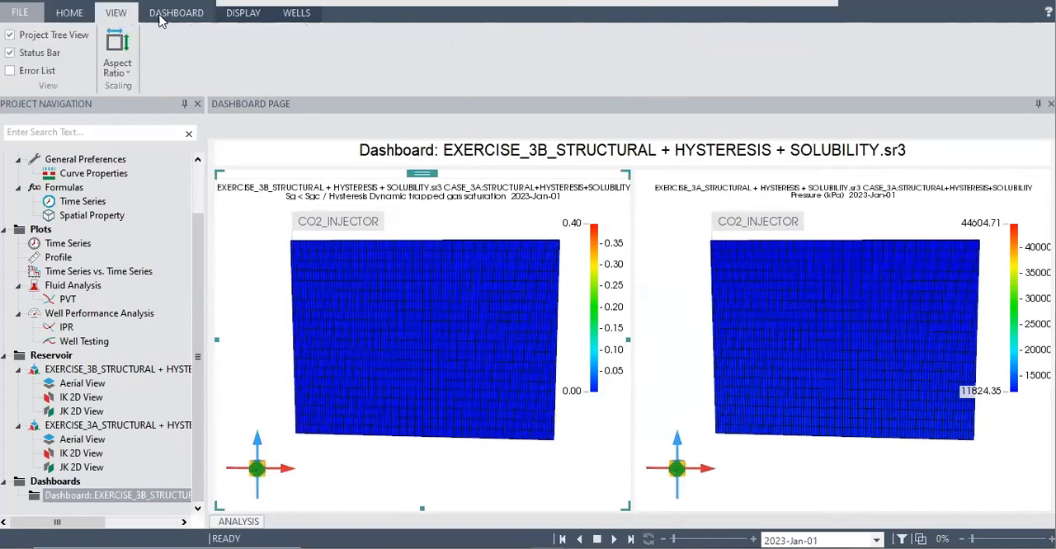
{"action": "left_click", "coordinate": [181, 18]}
{"action": "left_click", "coordinate": [229, 16]}
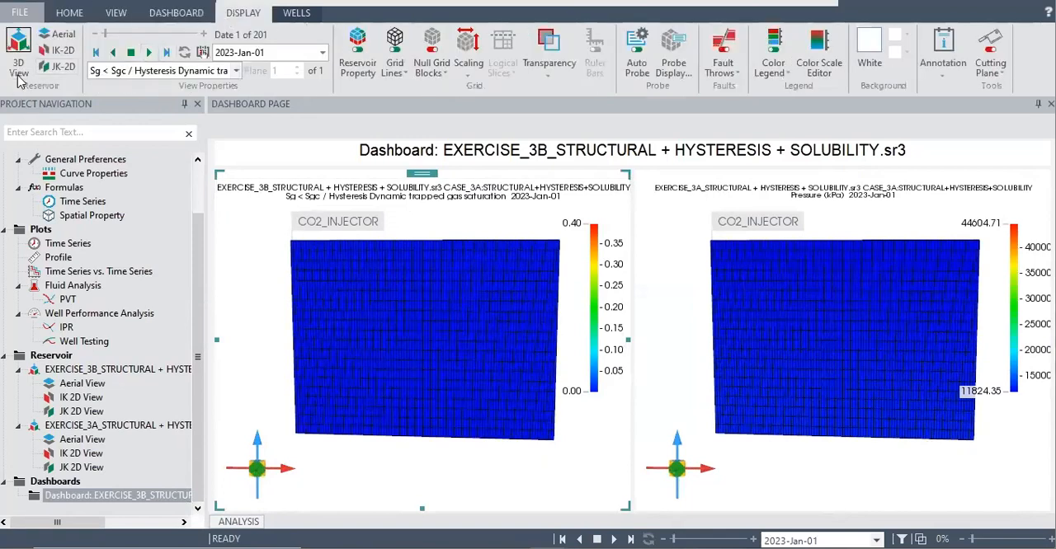
{"action": "left_click", "coordinate": [66, 51]}
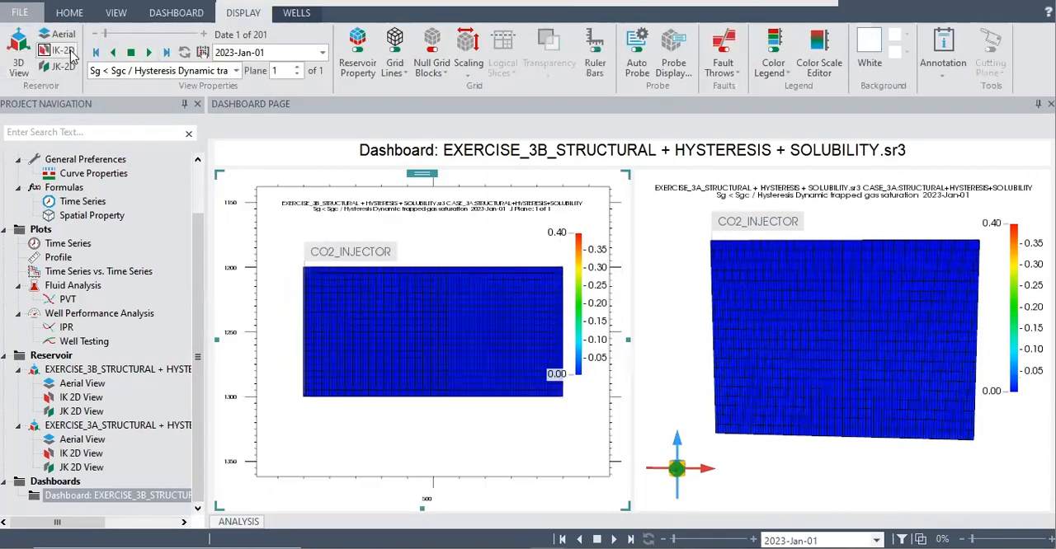
{"action": "left_click", "coordinate": [678, 230]}
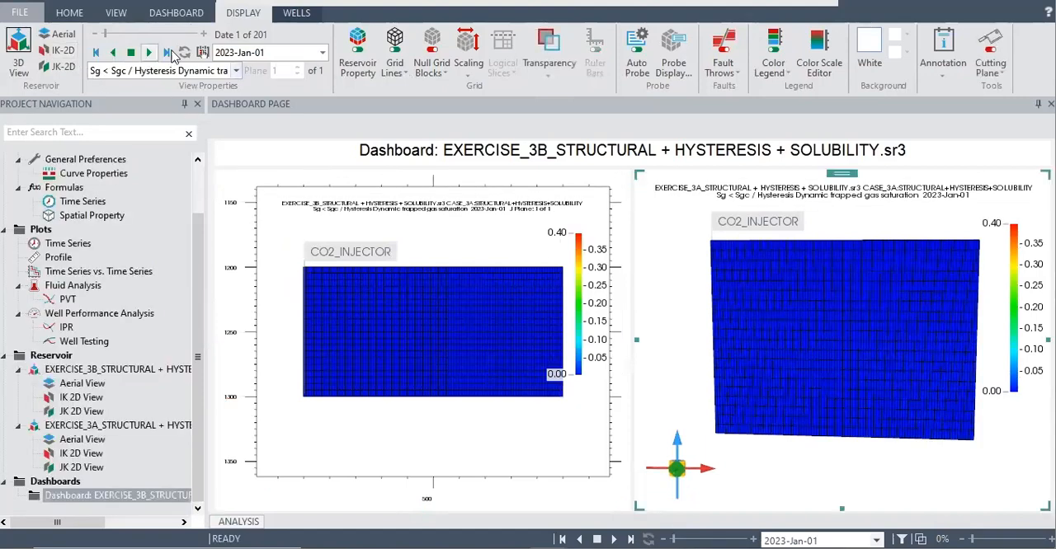
{"action": "left_click", "coordinate": [60, 51]}
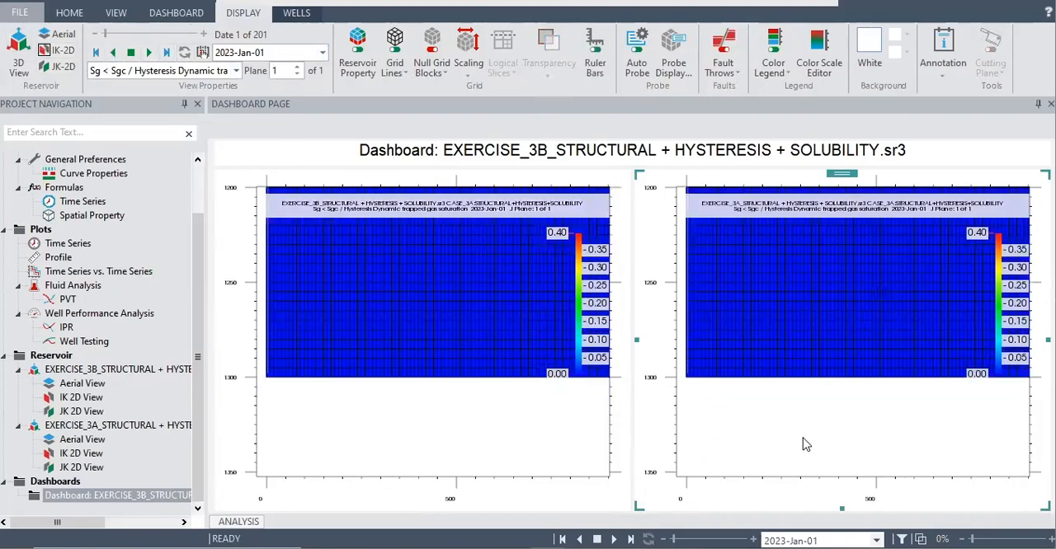
Step: Colour both IK 2D views by Gas Saturation and play the time steps through to 2223-Jan-01, comparing the plume blocks
{"action": "left_click", "coordinate": [240, 73]}
{"action": "scroll", "coordinate": [243, 162], "scroll_direction": "up", "scroll_amount": 10}
{"action": "scroll", "coordinate": [239, 163], "scroll_direction": "up", "scroll_amount": 1}
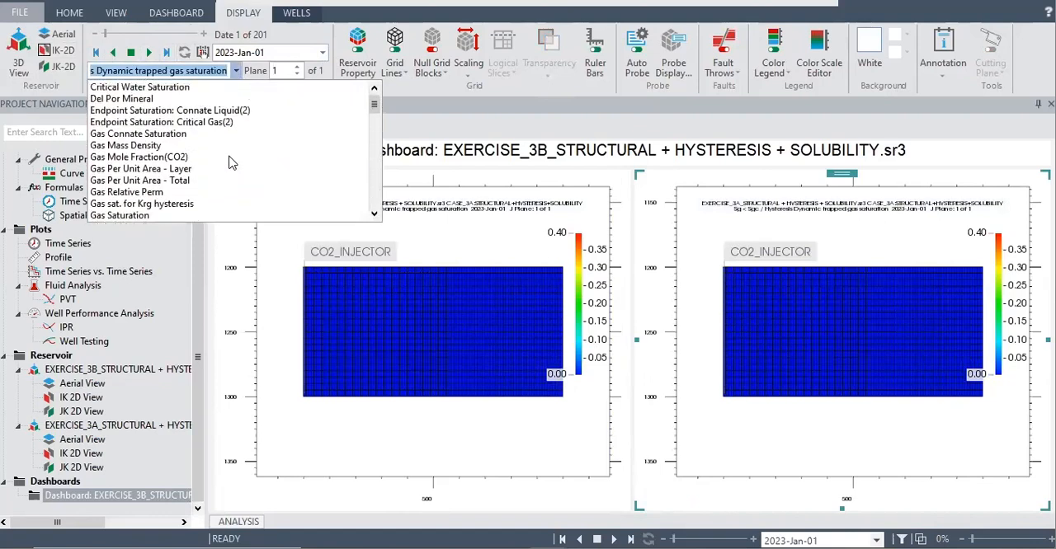
{"action": "left_click", "coordinate": [150, 215]}
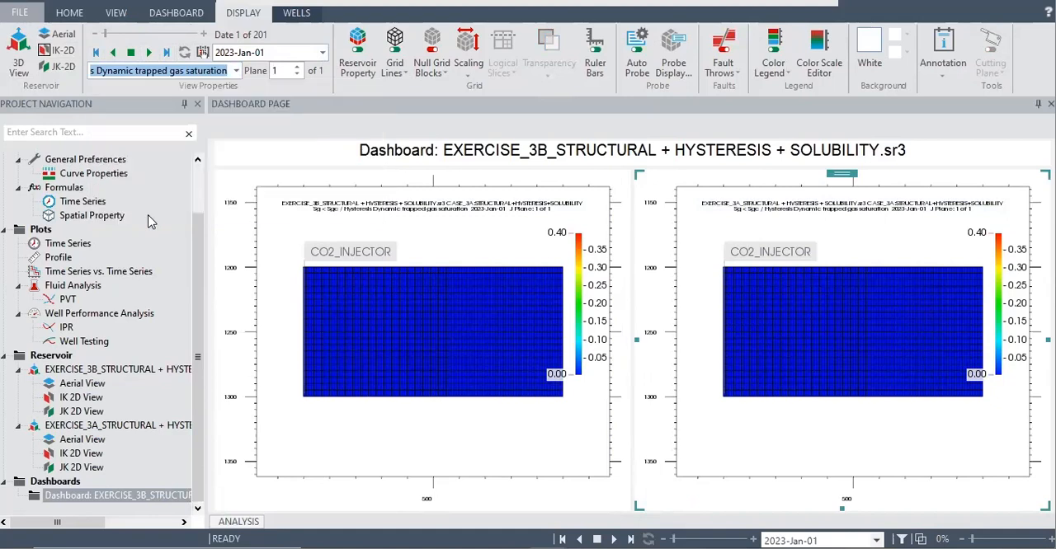
{"action": "left_click", "coordinate": [149, 52]}
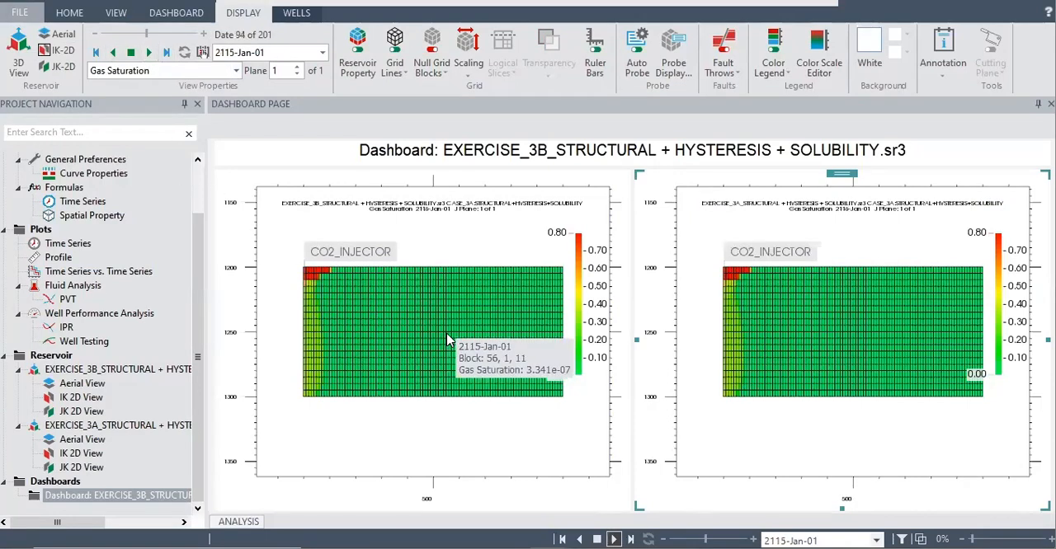
{"action": "mouse_move", "coordinate": [330, 271]}
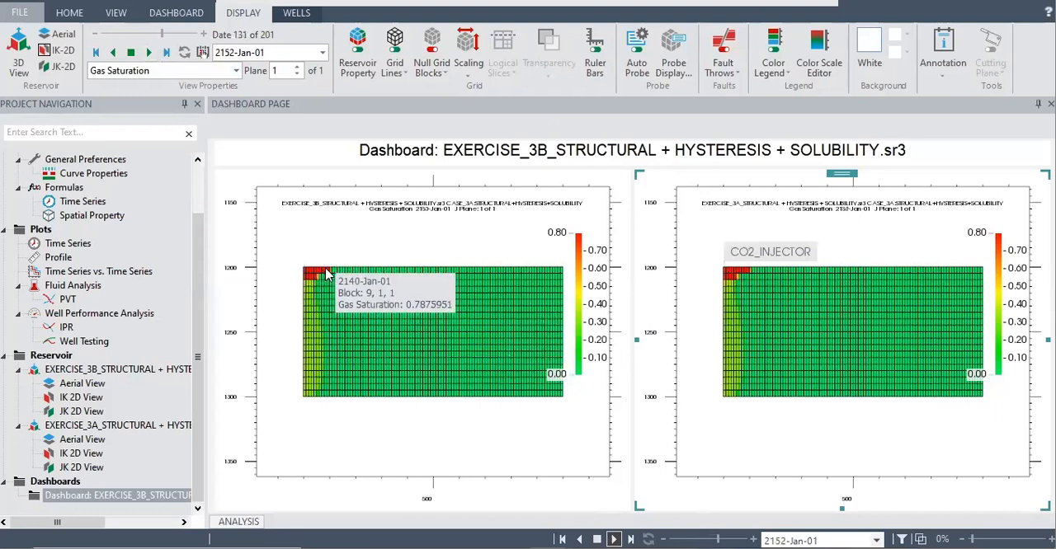
{"action": "mouse_move", "coordinate": [745, 276]}
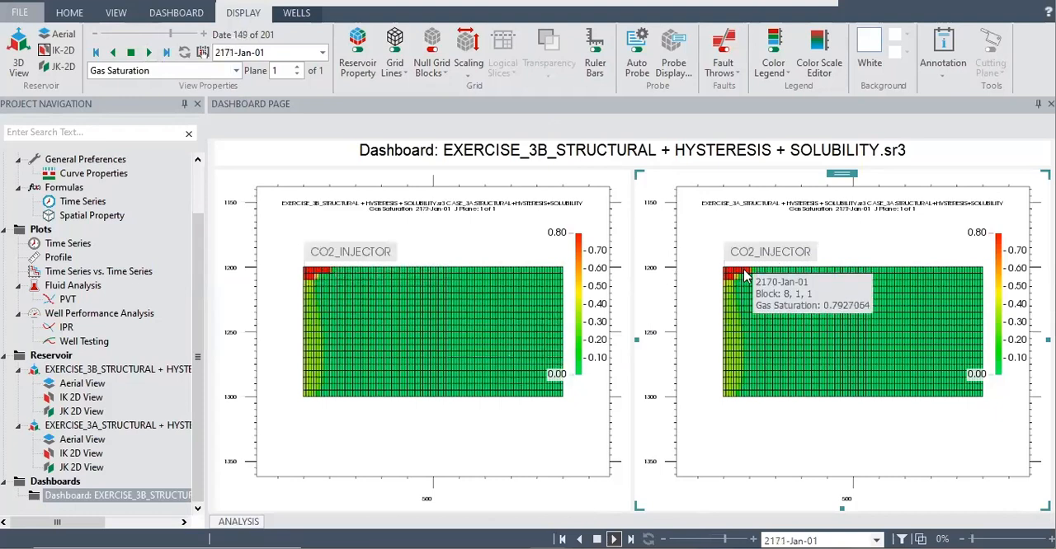
{"action": "mouse_move", "coordinate": [413, 276]}
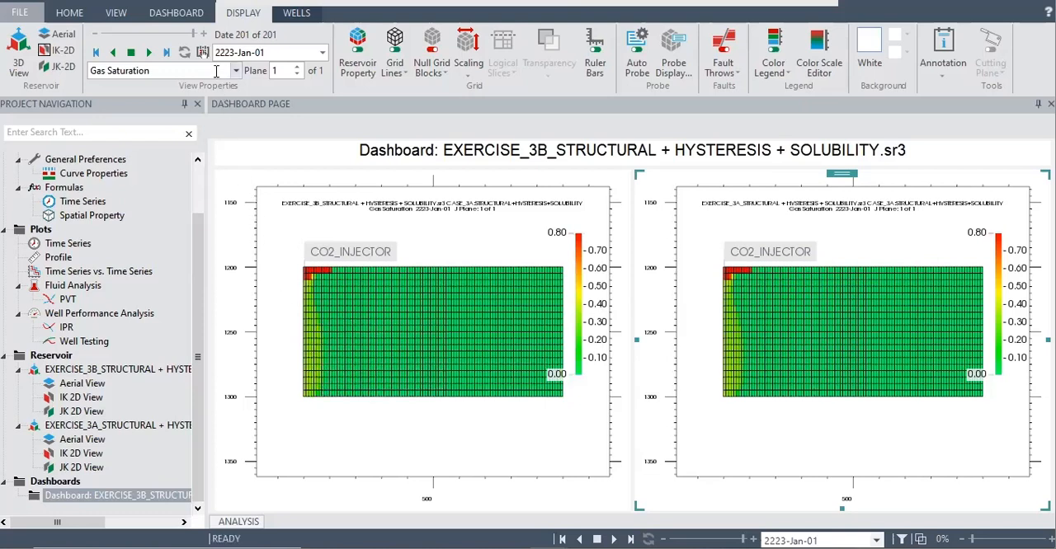
Step: Return to 2023-Jan-01, display Sg < Sgc / Hysteresis Dynamic trapped gas saturation, and play the time steps through to 2223-Jan-01
{"action": "left_click_drag", "start_coordinate": [194, 34], "coordinate": [74, 40]}
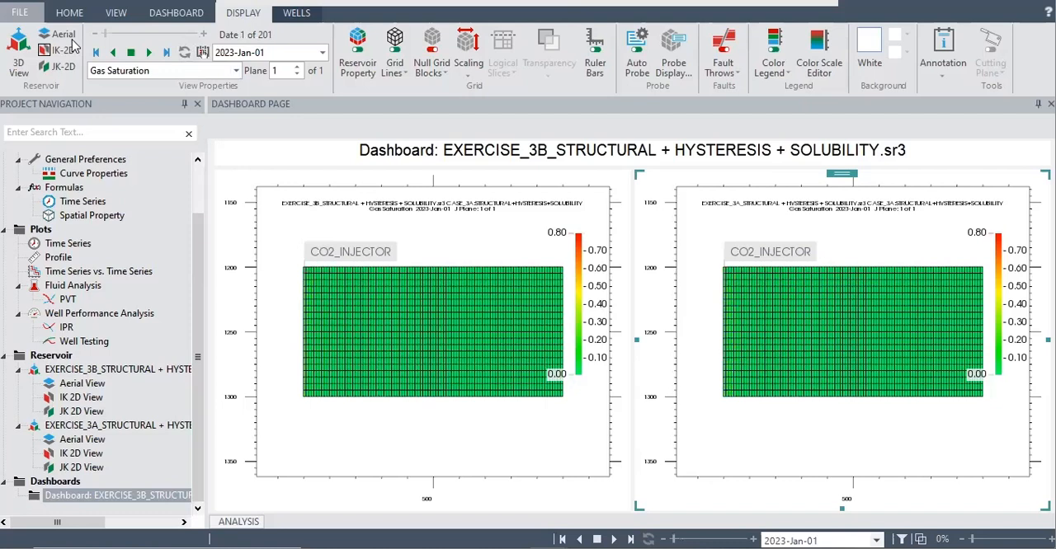
{"action": "left_click", "coordinate": [235, 71]}
{"action": "scroll", "coordinate": [309, 167], "scroll_direction": "down", "scroll_amount": 5}
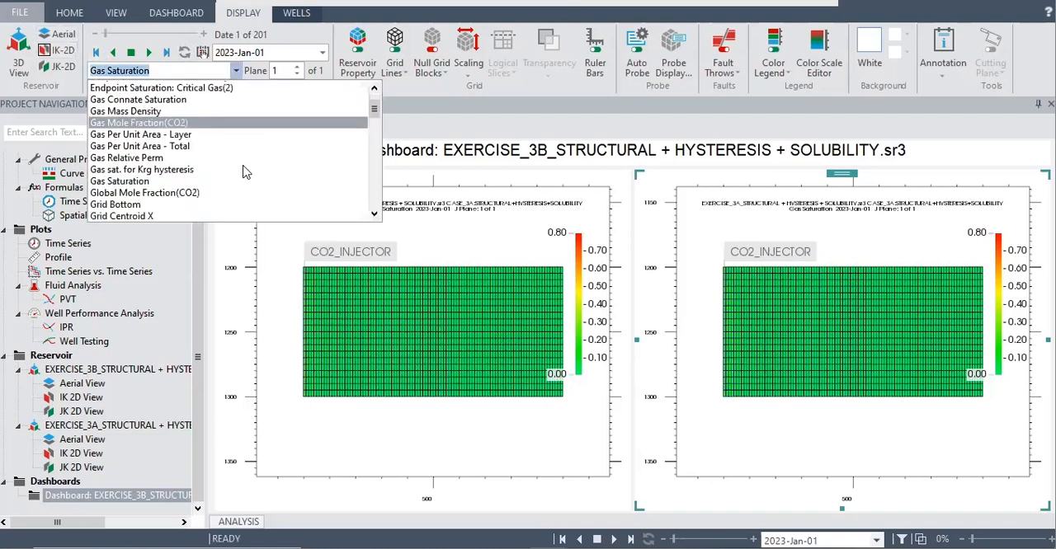
{"action": "scroll", "coordinate": [246, 183], "scroll_direction": "down", "scroll_amount": 5}
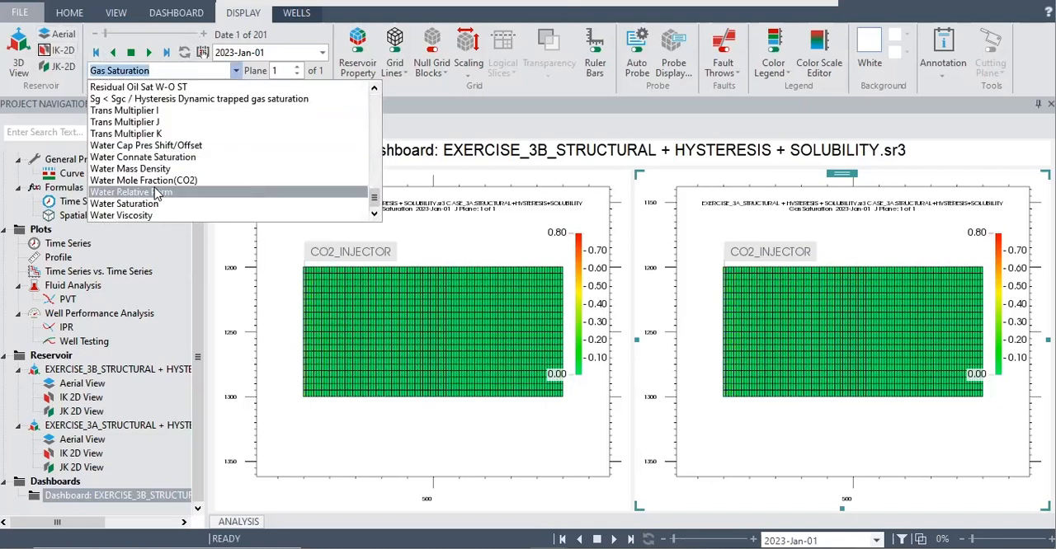
{"action": "scroll", "coordinate": [136, 157], "scroll_direction": "up", "scroll_amount": 1}
{"action": "scroll", "coordinate": [136, 156], "scroll_direction": "up", "scroll_amount": 2}
{"action": "left_click", "coordinate": [141, 170]}
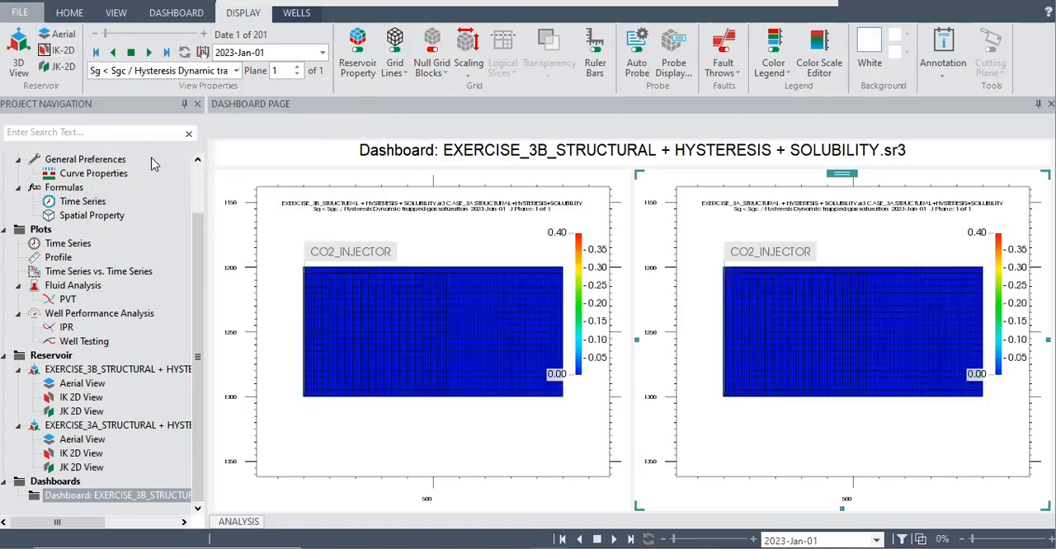
{"action": "left_click", "coordinate": [150, 53]}
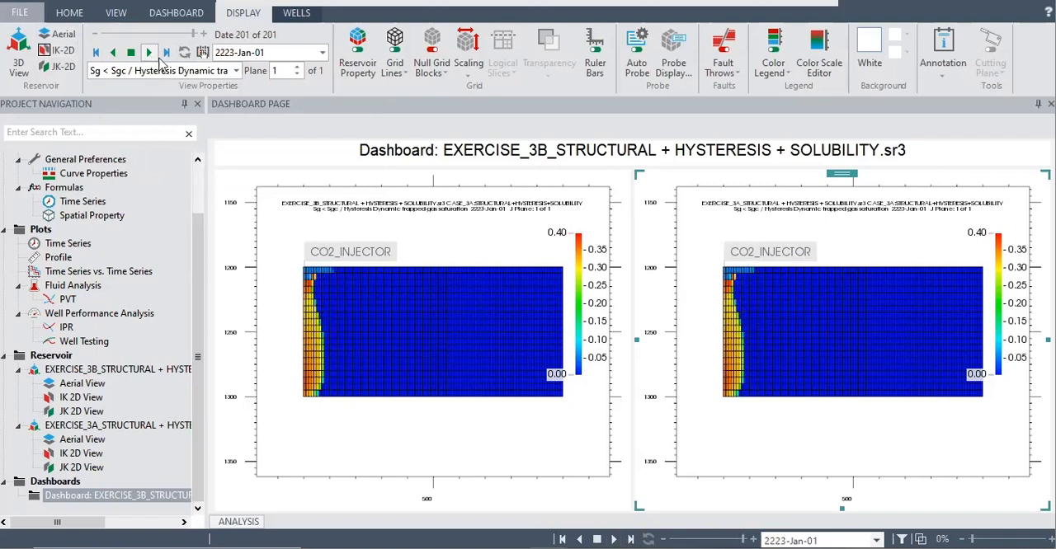
Step: Switch the displayed property to Water Mass Density in both views and probe block values in the 3B view
{"action": "left_click", "coordinate": [238, 73]}
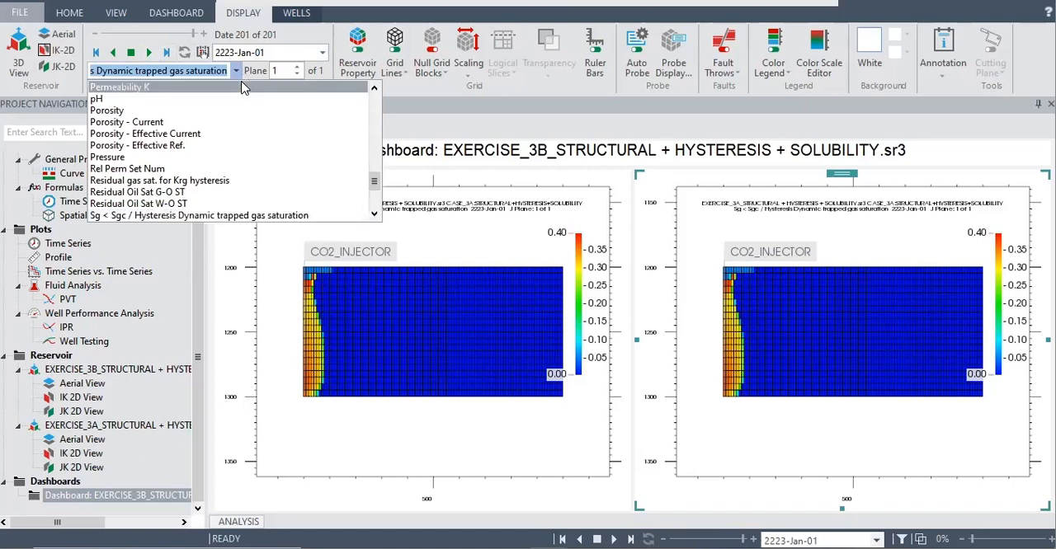
{"action": "mouse_move", "coordinate": [836, 291]}
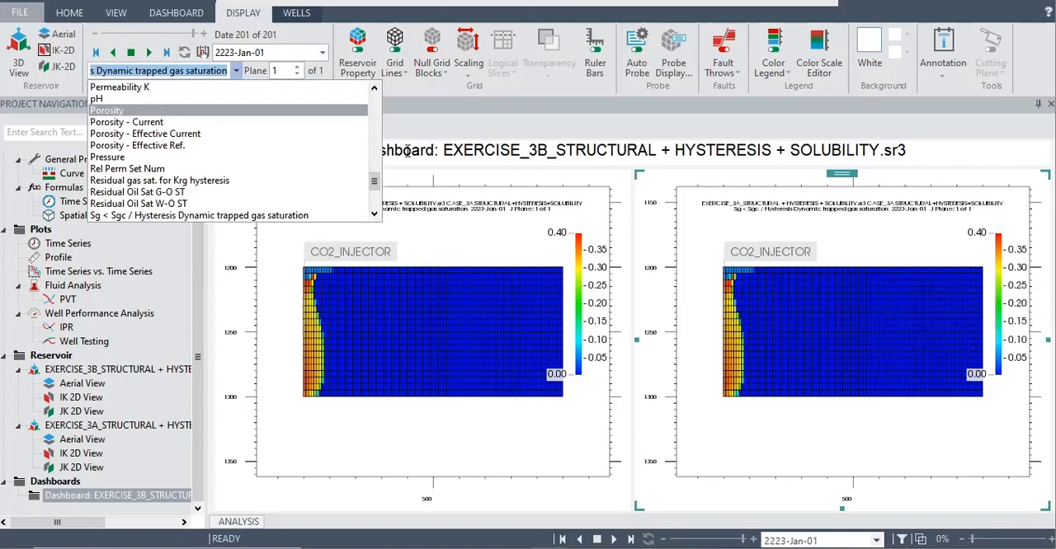
{"action": "scroll", "coordinate": [306, 175], "scroll_direction": "up", "scroll_amount": 10}
{"action": "scroll", "coordinate": [306, 175], "scroll_direction": "up", "scroll_amount": 3}
{"action": "scroll", "coordinate": [306, 175], "scroll_direction": "down", "scroll_amount": 15}
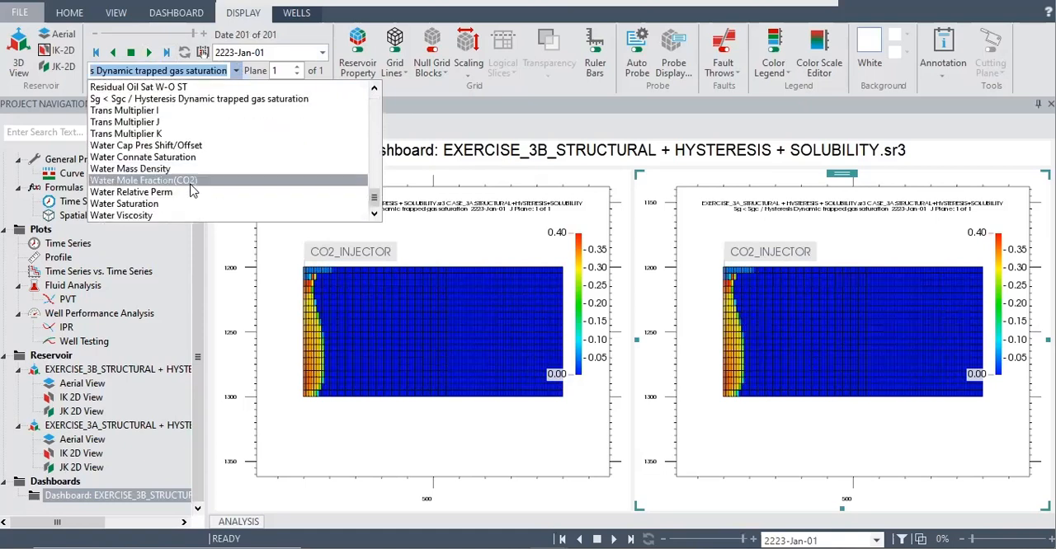
{"action": "scroll", "coordinate": [162, 213], "scroll_direction": "up", "scroll_amount": 20}
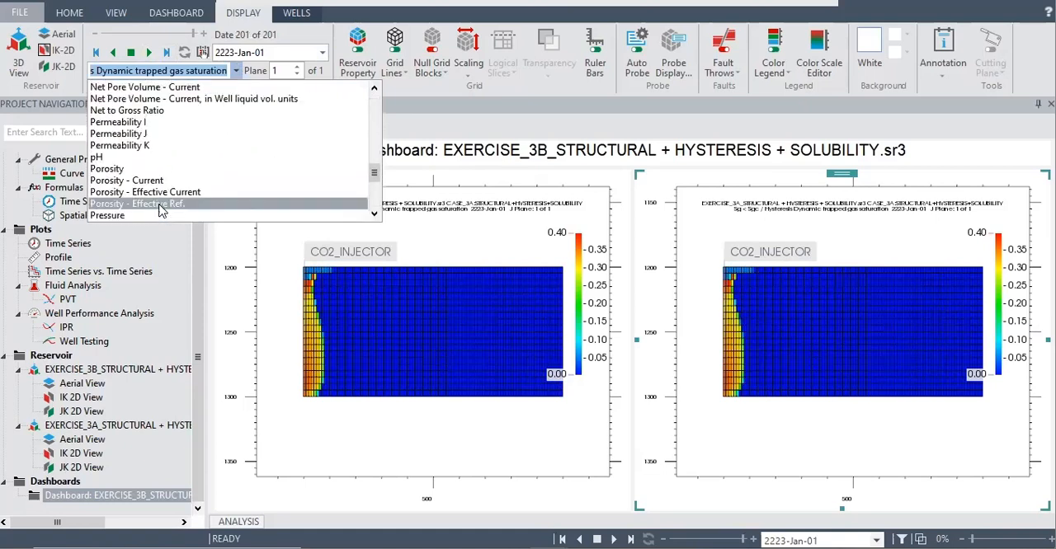
{"action": "scroll", "coordinate": [162, 211], "scroll_direction": "up", "scroll_amount": 2}
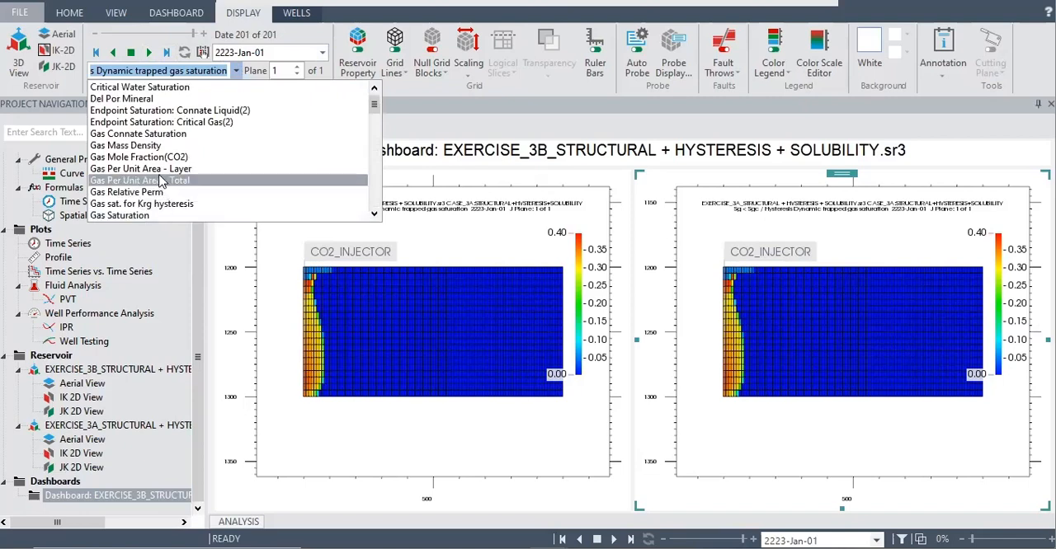
{"action": "scroll", "coordinate": [162, 180], "scroll_direction": "down", "scroll_amount": 9}
{"action": "scroll", "coordinate": [161, 180], "scroll_direction": "down", "scroll_amount": 3}
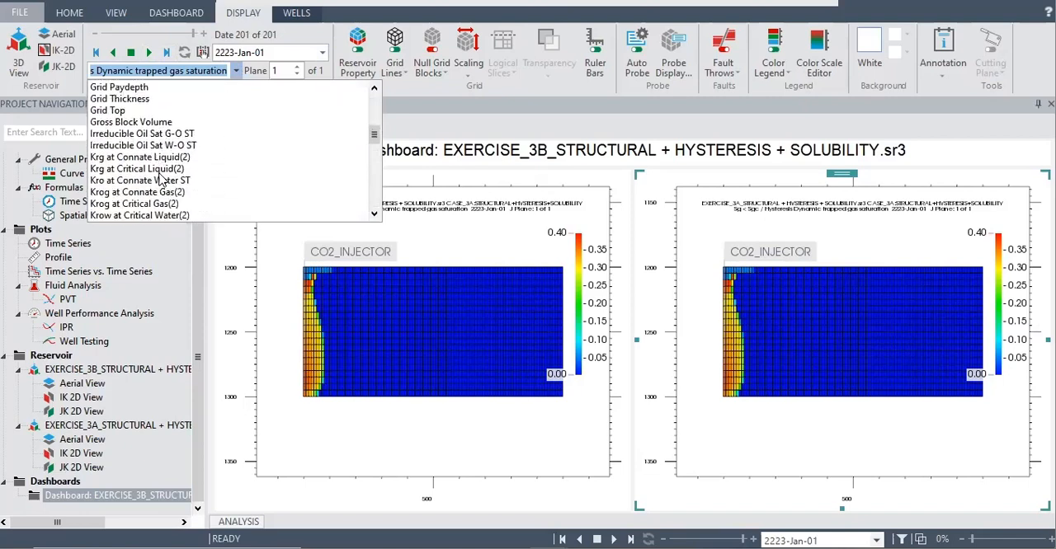
{"action": "scroll", "coordinate": [161, 180], "scroll_direction": "down", "scroll_amount": 13}
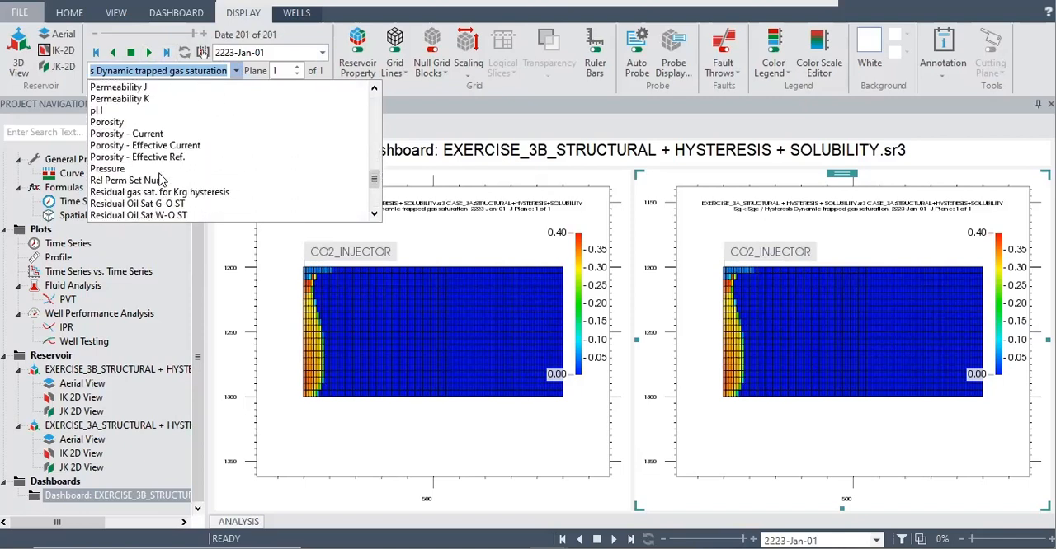
{"action": "scroll", "coordinate": [162, 178], "scroll_direction": "down", "scroll_amount": 1}
{"action": "left_click", "coordinate": [156, 169]}
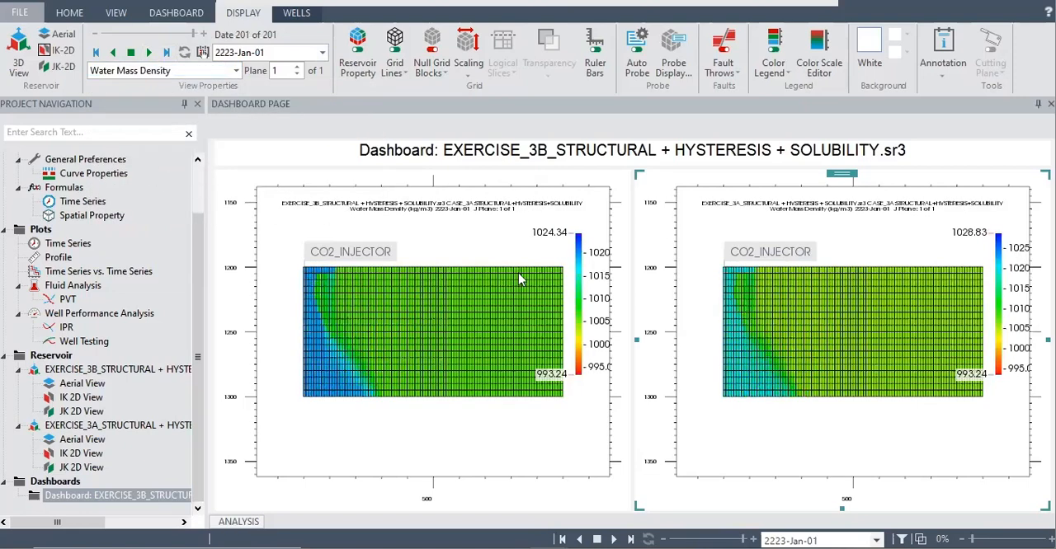
{"action": "mouse_move", "coordinate": [315, 363]}
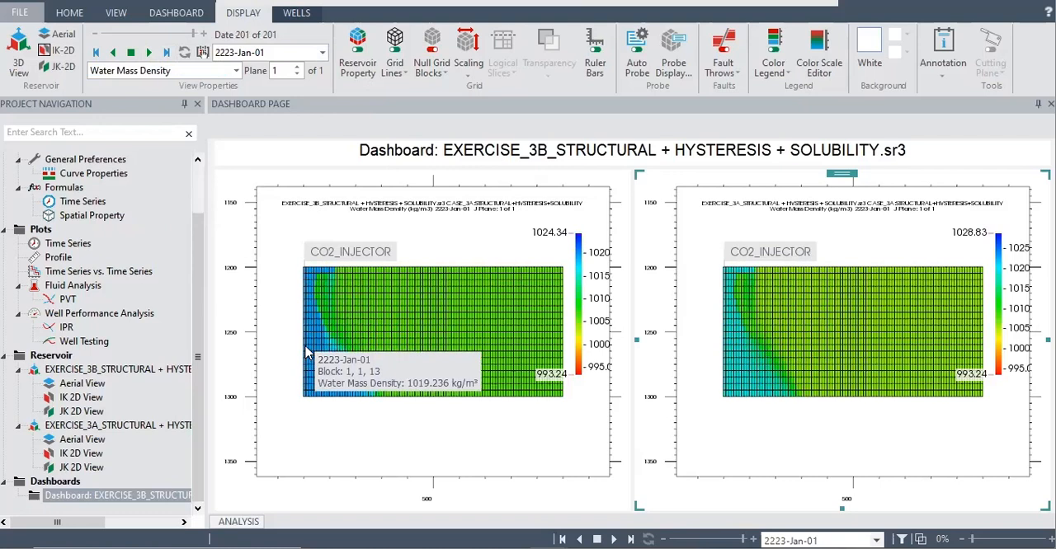
{"action": "mouse_move", "coordinate": [511, 316]}
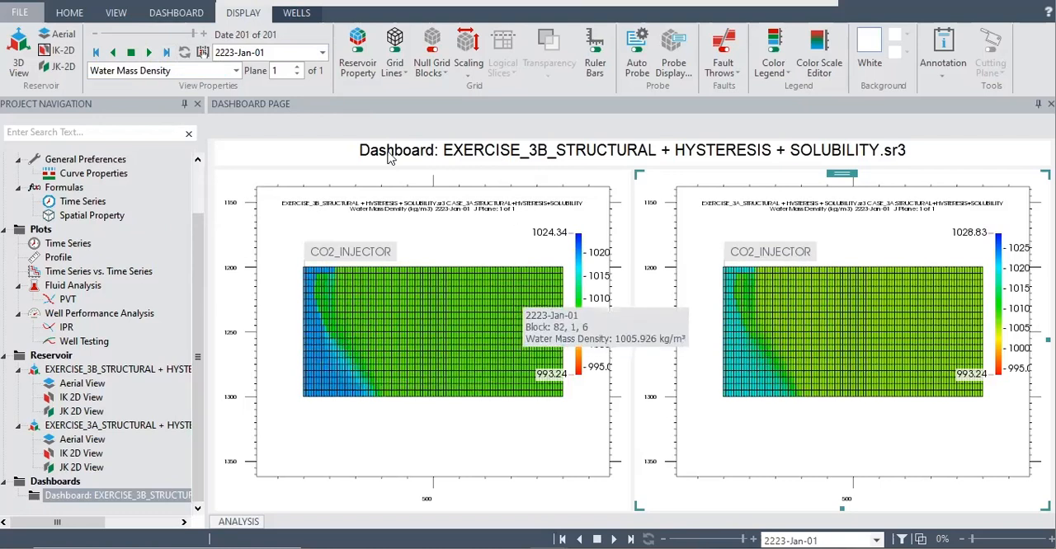
Step: Reset both views to 2023-Jan-01, with the grids clear of their colour legends
{"action": "left_click_drag", "start_coordinate": [189, 40], "coordinate": [91, 38]}
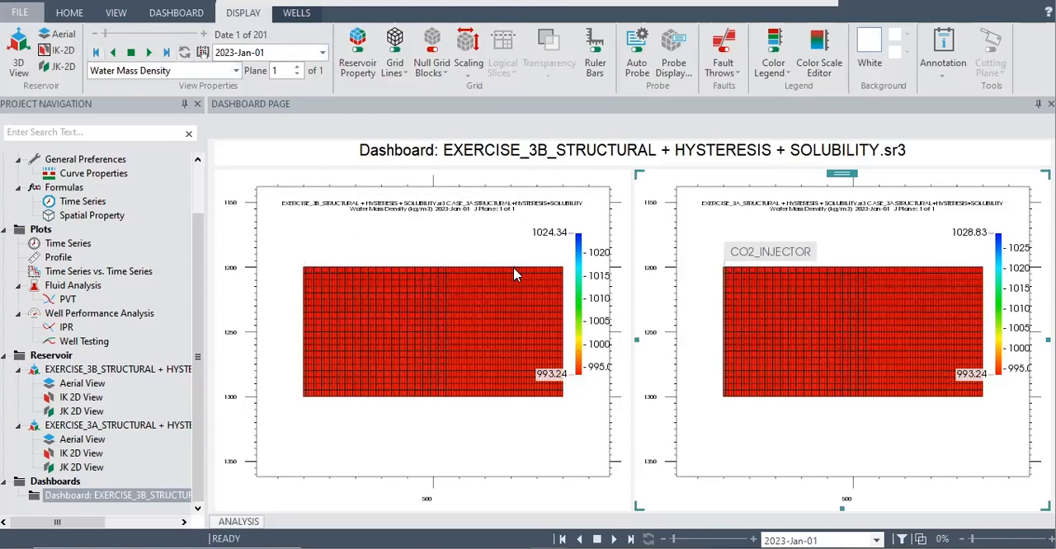
{"action": "mouse_move", "coordinate": [511, 274]}
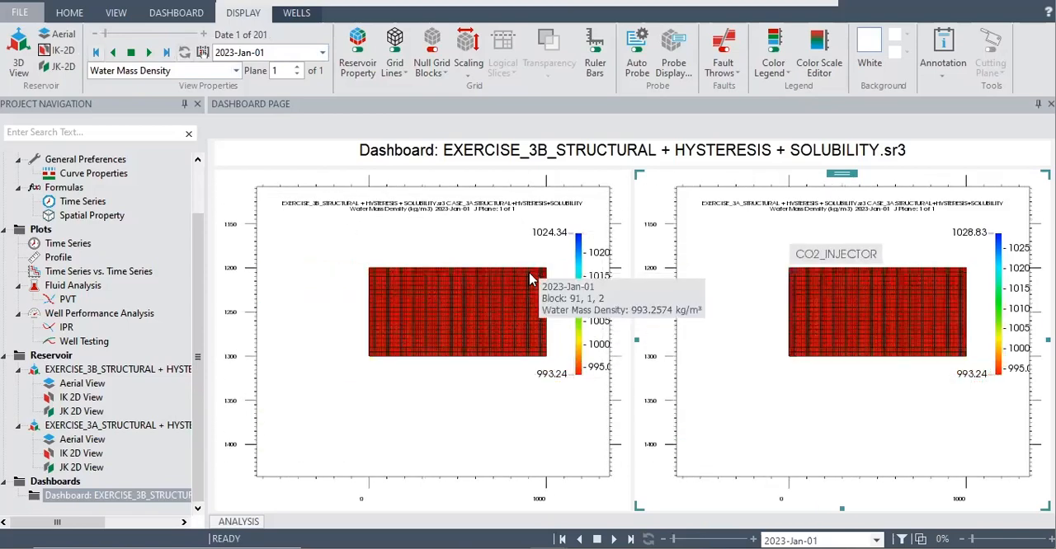
{"action": "right_click", "coordinate": [496, 273]}
{"action": "left_click", "coordinate": [484, 247]}
{"action": "left_click_drag", "start_coordinate": [483, 247], "coordinate": [453, 272]}
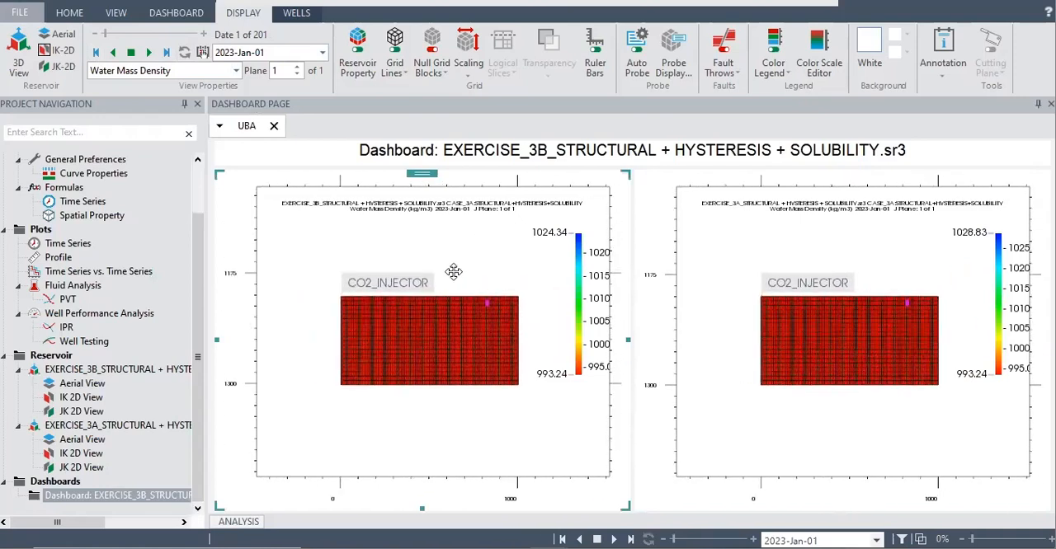
Step: Set the maximum of the 3B view's Water Mass Density colour scale to 1028.83 to match the 3A legend
{"action": "right_click", "coordinate": [578, 255]}
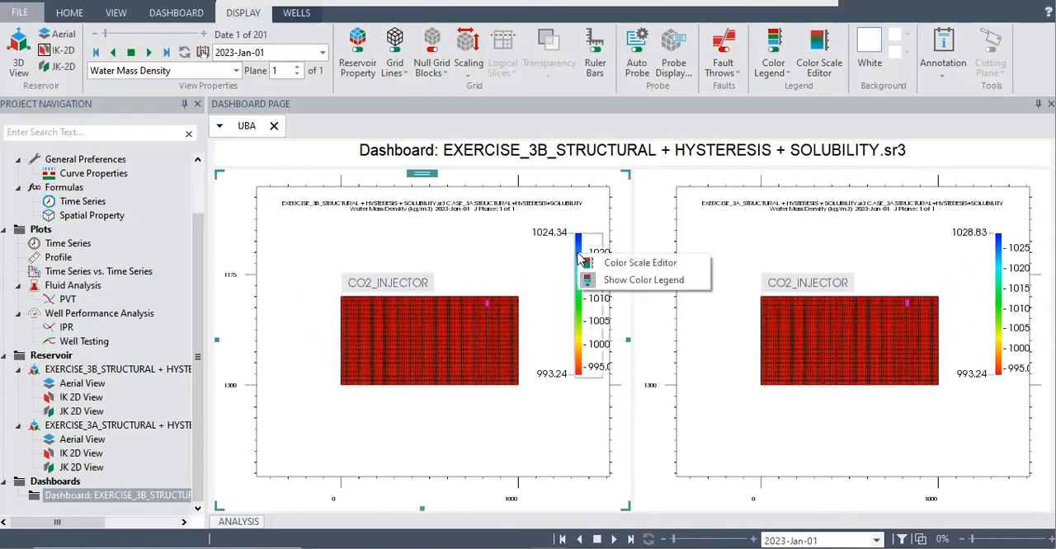
{"action": "left_click", "coordinate": [628, 264]}
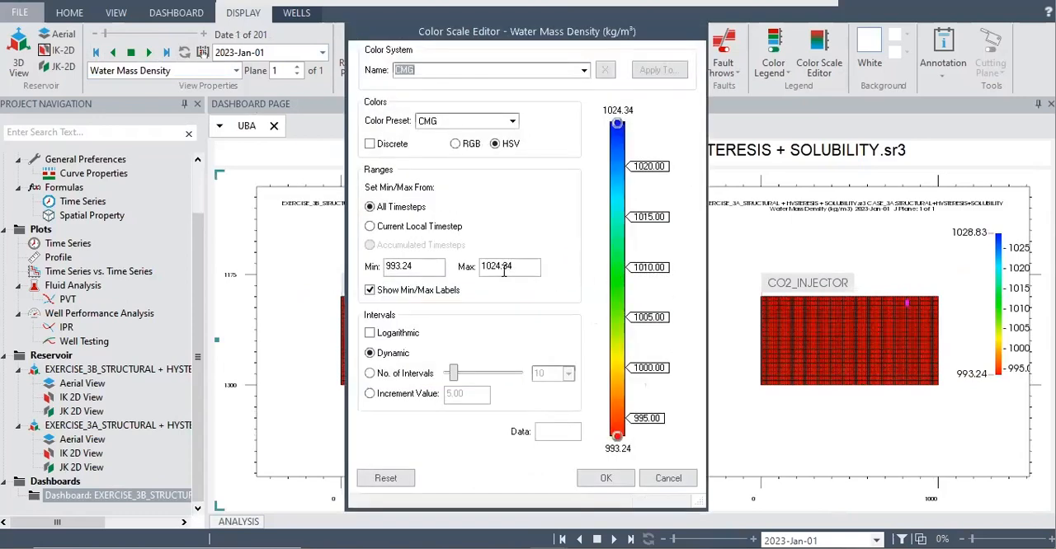
{"action": "left_click", "coordinate": [496, 267]}
{"action": "key", "text": "Delete"}
{"action": "type", "text": "8"}
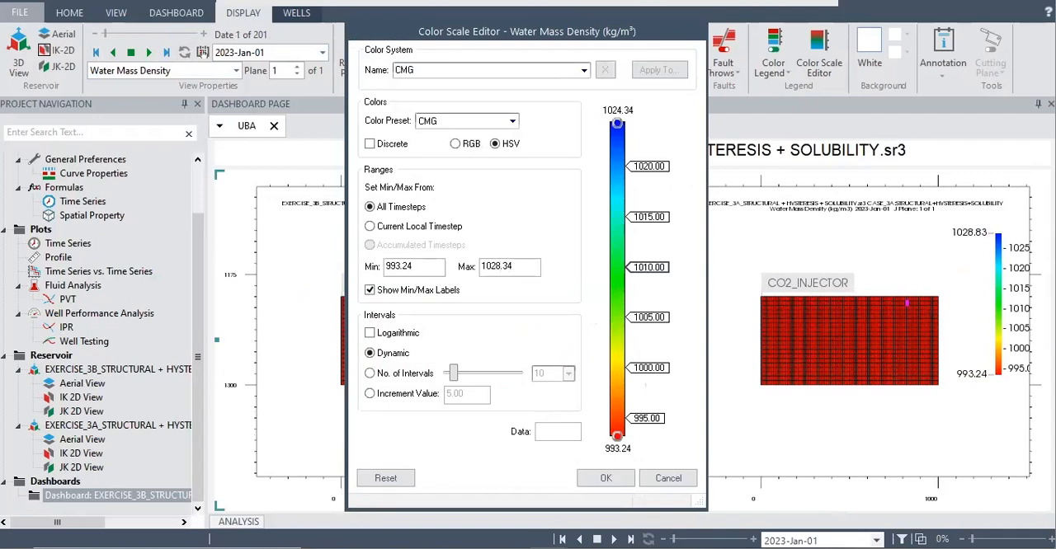
{"action": "key", "text": "BackSpace"}
{"action": "key", "text": "BackSpace"}
{"action": "type", "text": "83"}
{"action": "left_click", "coordinate": [607, 478]}
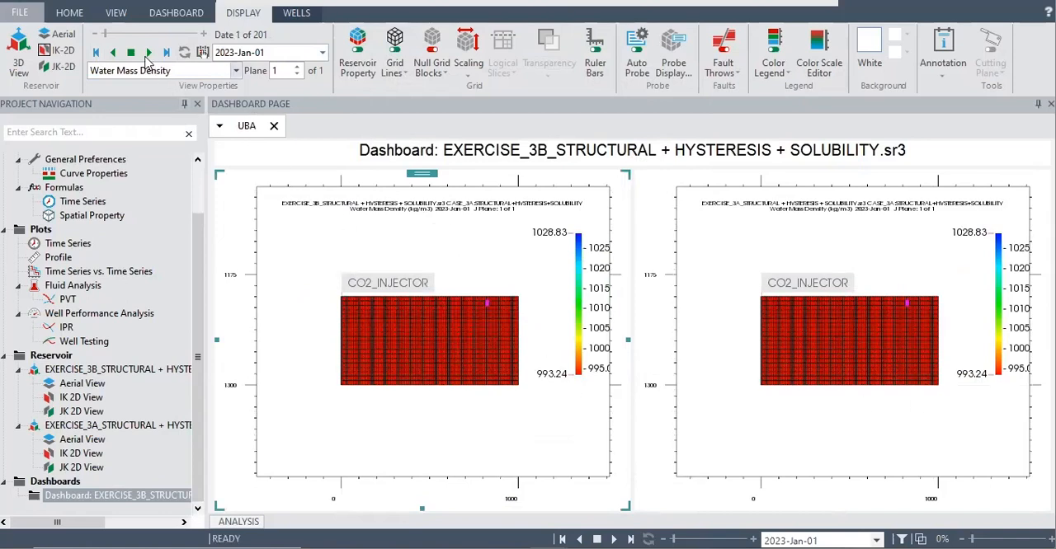
Step: Play Water Mass Density in both views from 2023-Jan-01 through to 2223-Jan-01
{"action": "left_click", "coordinate": [148, 53]}
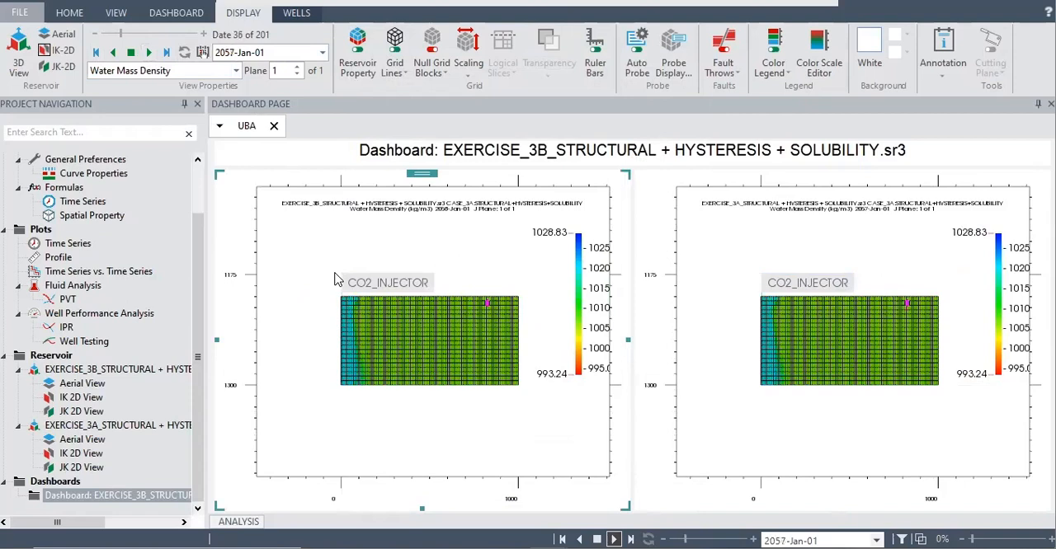
{"action": "scroll", "coordinate": [314, 287], "scroll_direction": "down", "scroll_amount": 1}
{"action": "scroll", "coordinate": [325, 288], "scroll_direction": "up", "scroll_amount": 3}
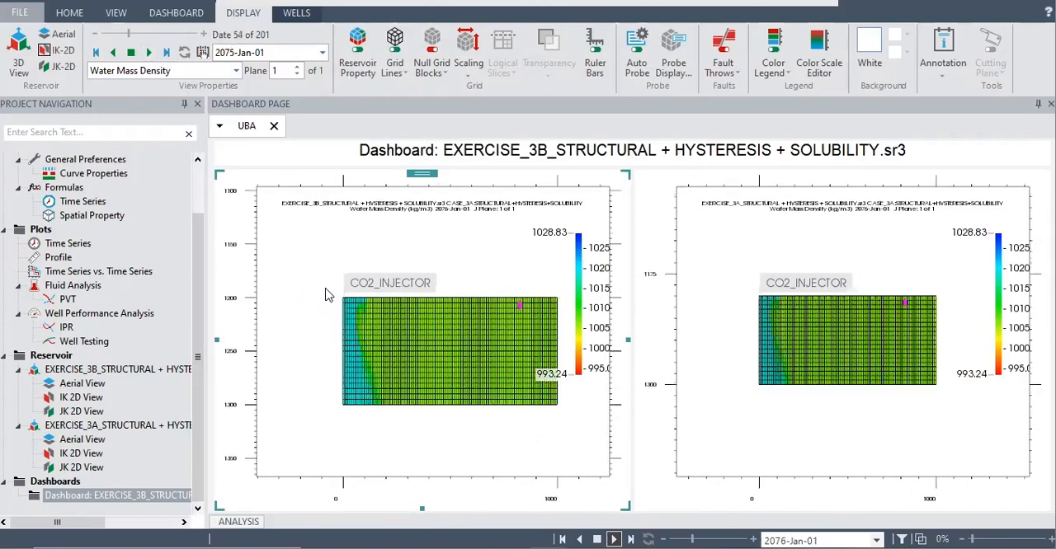
{"action": "scroll", "coordinate": [330, 287], "scroll_direction": "up", "scroll_amount": 1}
{"action": "left_click_drag", "start_coordinate": [443, 312], "coordinate": [385, 297]}
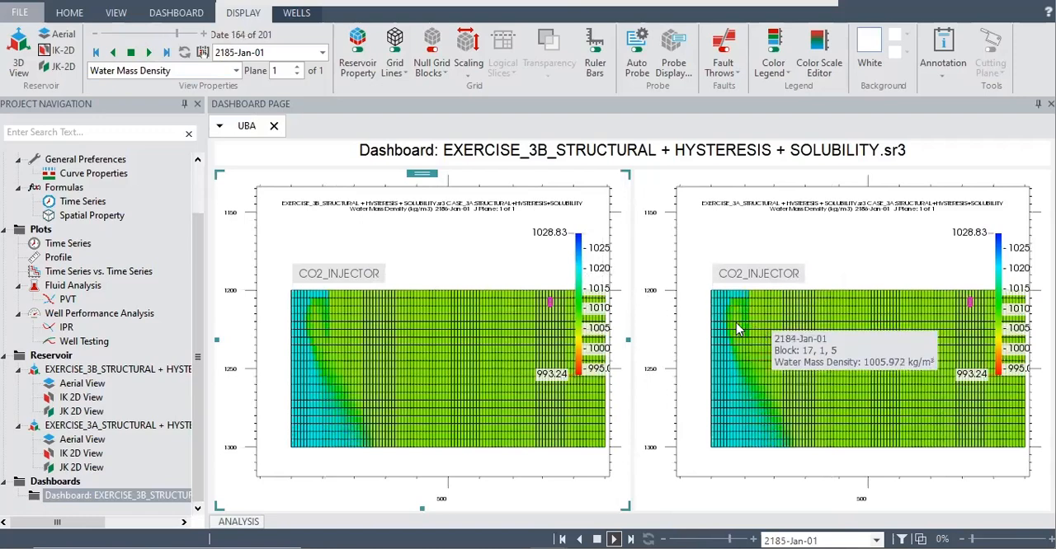
Step: Compare Water Mass Density around the CO2_INJECTOR well and across the full grid in the 3B and 3A views at 2223-Jan-01
{"action": "scroll", "coordinate": [738, 323], "scroll_direction": "down", "scroll_amount": 3}
{"action": "scroll", "coordinate": [745, 322], "scroll_direction": "up", "scroll_amount": 5}
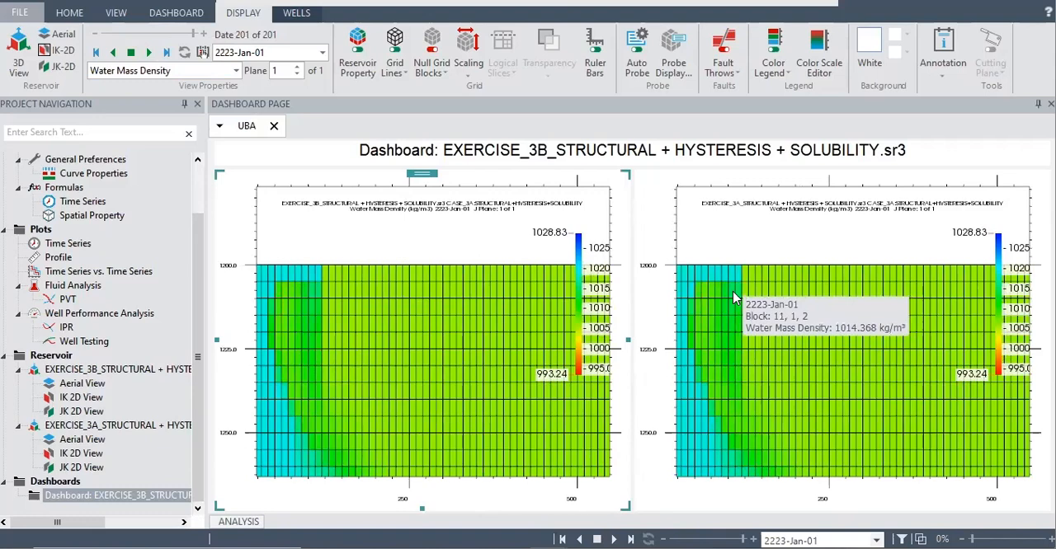
{"action": "scroll", "coordinate": [732, 291], "scroll_direction": "up", "scroll_amount": 3}
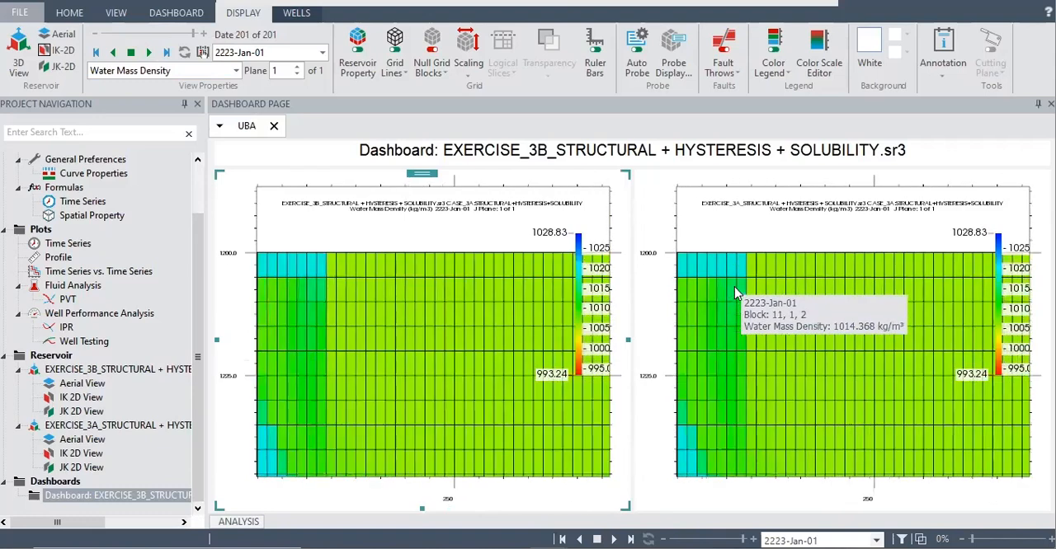
{"action": "scroll", "coordinate": [734, 290], "scroll_direction": "down", "scroll_amount": 3}
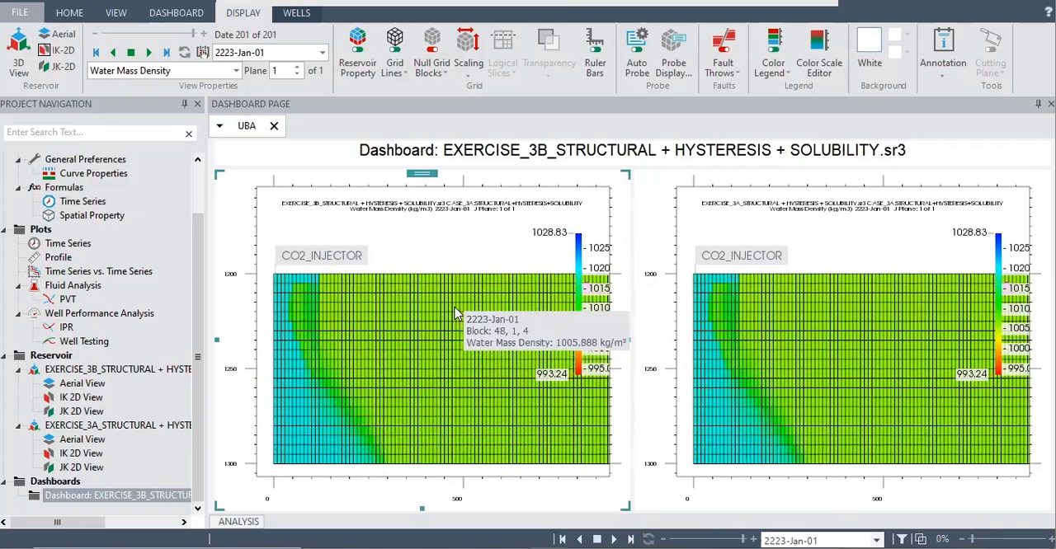
{"action": "scroll", "coordinate": [455, 313], "scroll_direction": "up", "scroll_amount": 1}
{"action": "scroll", "coordinate": [458, 312], "scroll_direction": "down", "scroll_amount": 1}
{"action": "scroll", "coordinate": [459, 309], "scroll_direction": "down", "scroll_amount": 2}
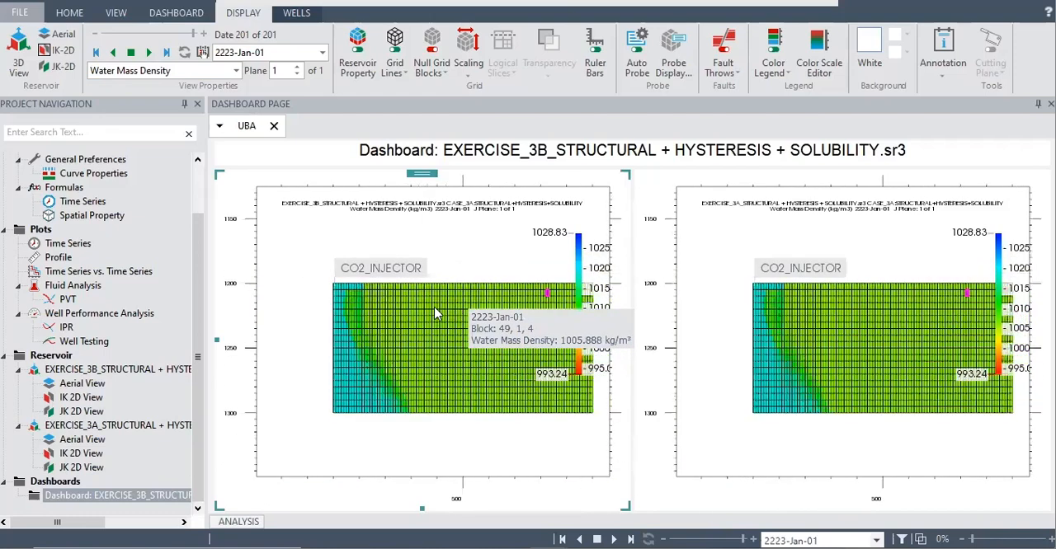
{"action": "right_click", "coordinate": [434, 307]}
{"action": "left_click_drag", "start_coordinate": [431, 305], "coordinate": [404, 315]}
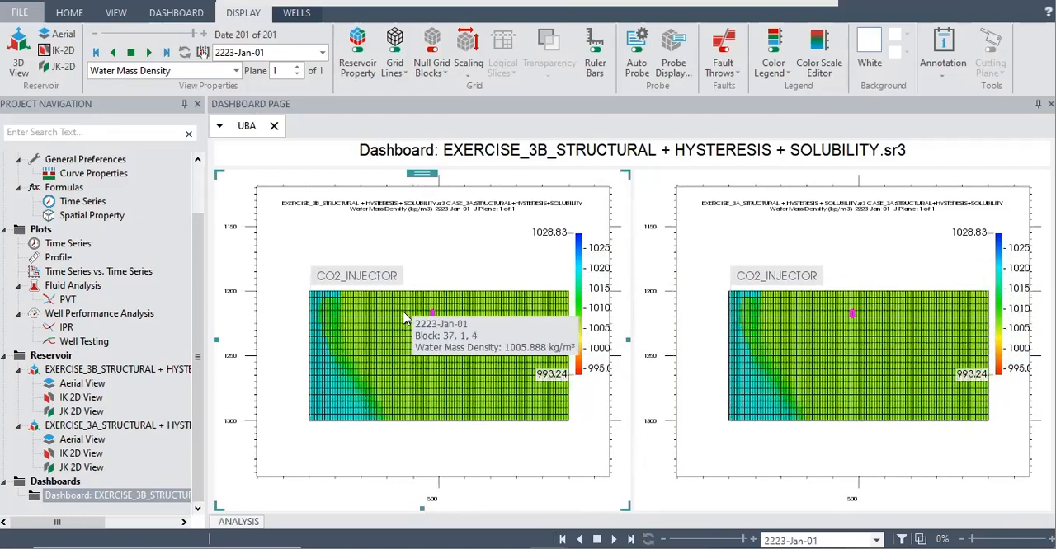